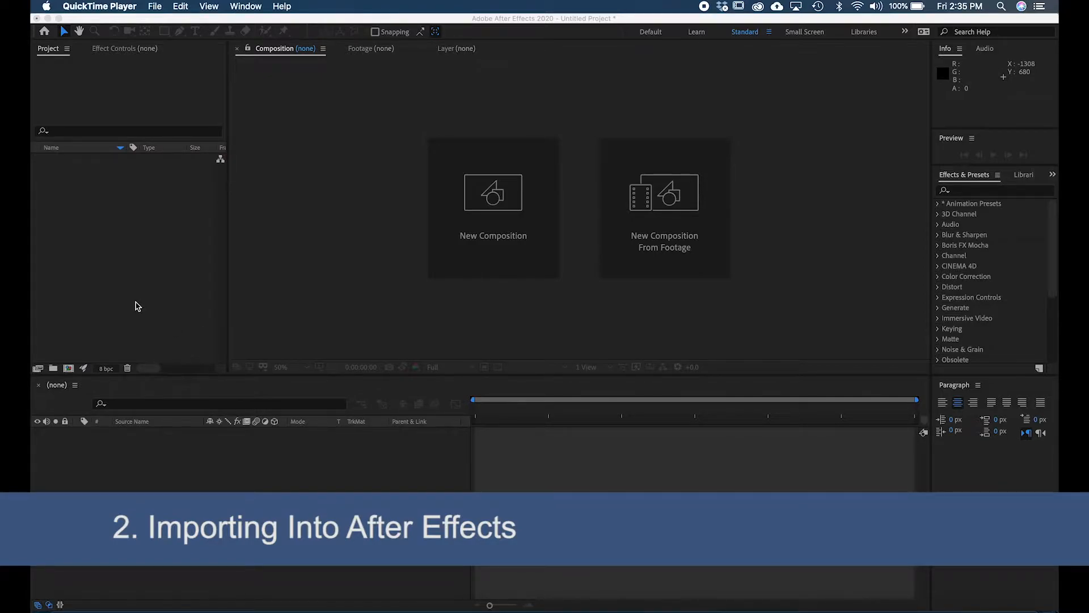
{"action": "left_click", "coordinate": [138, 306]}
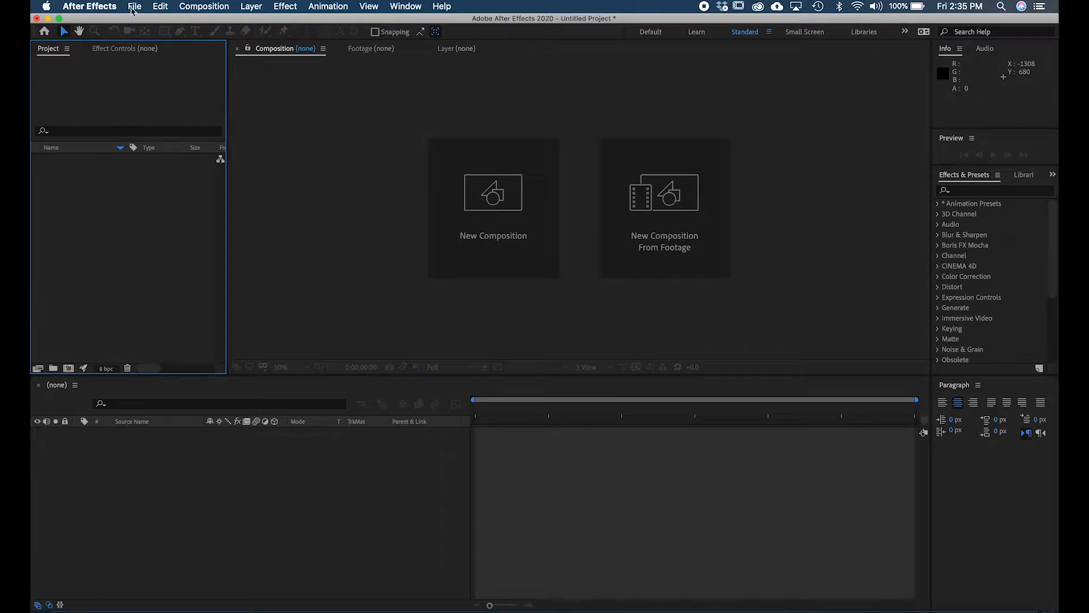
{"action": "left_click", "coordinate": [135, 7]}
{"action": "mouse_move", "coordinate": [181, 169]}
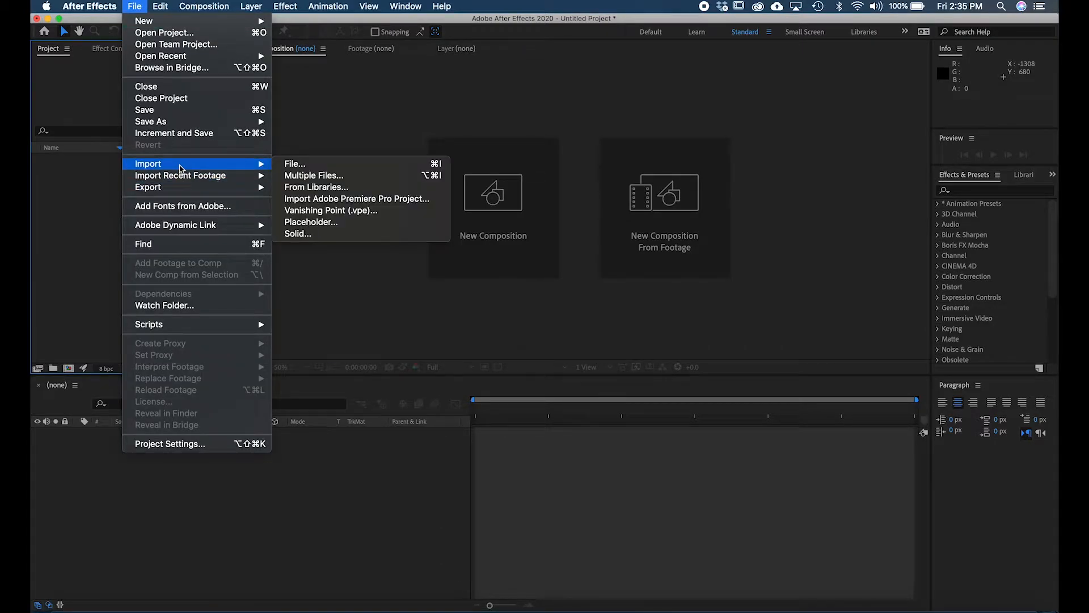
{"action": "left_click", "coordinate": [85, 204]}
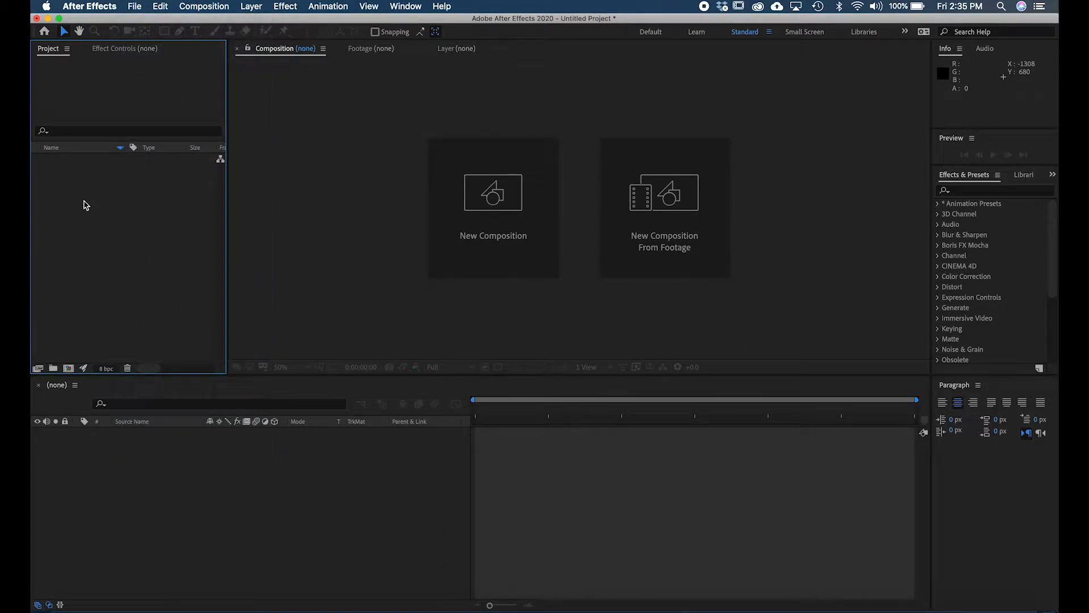
Step: Import hand_1_full.psd as Composition - Retain Layer Sizes with editable layer styles
{"action": "double_click", "coordinate": [85, 205]}
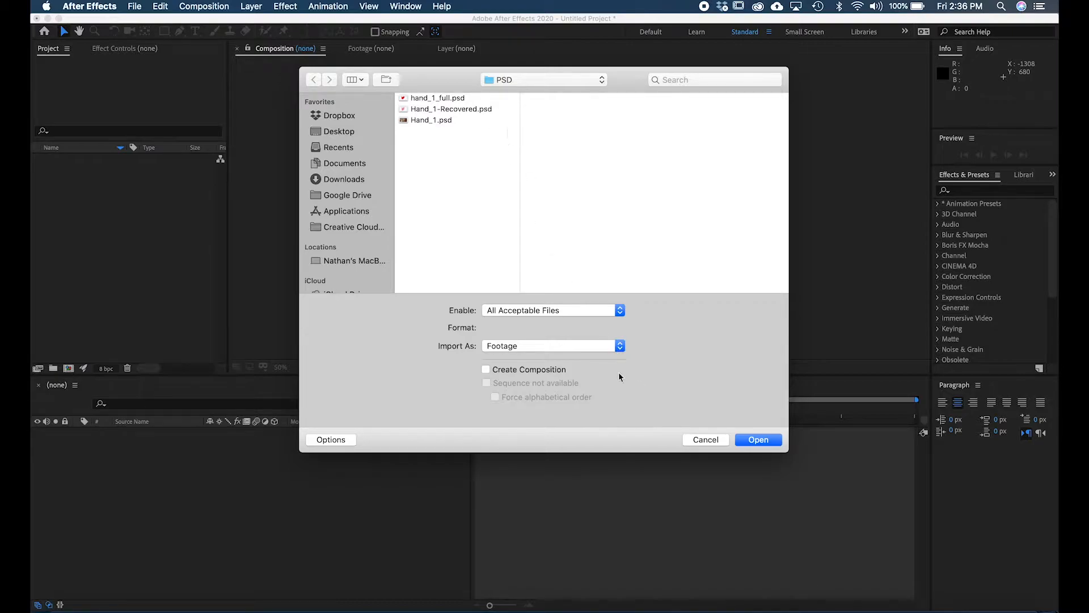
{"action": "left_click", "coordinate": [558, 347]}
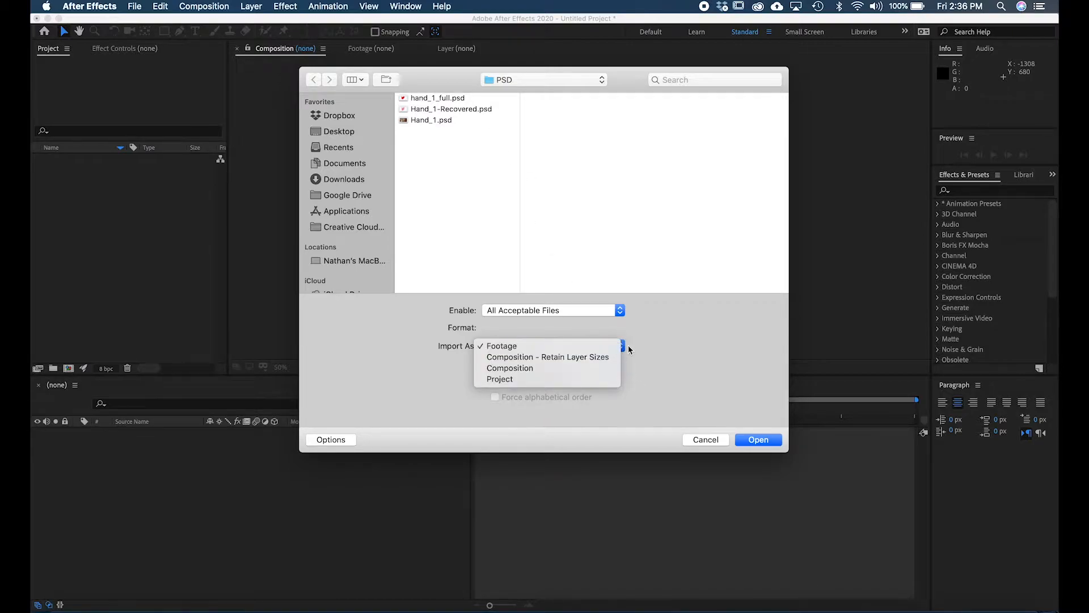
{"action": "left_click", "coordinate": [602, 360]}
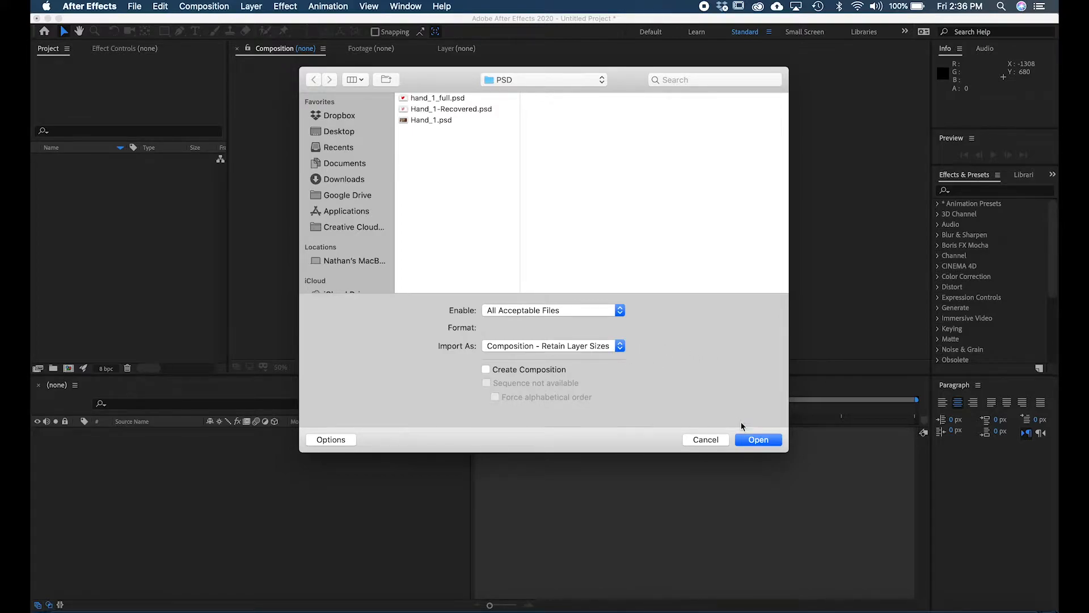
{"action": "left_click", "coordinate": [755, 441]}
{"action": "left_click", "coordinate": [474, 111]}
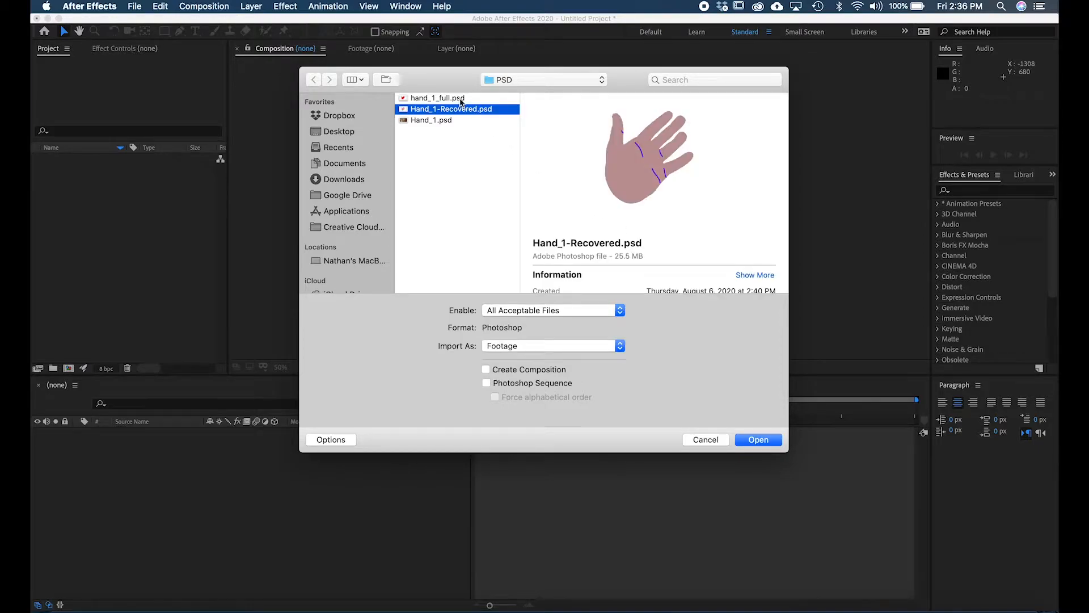
{"action": "left_click", "coordinate": [462, 98]}
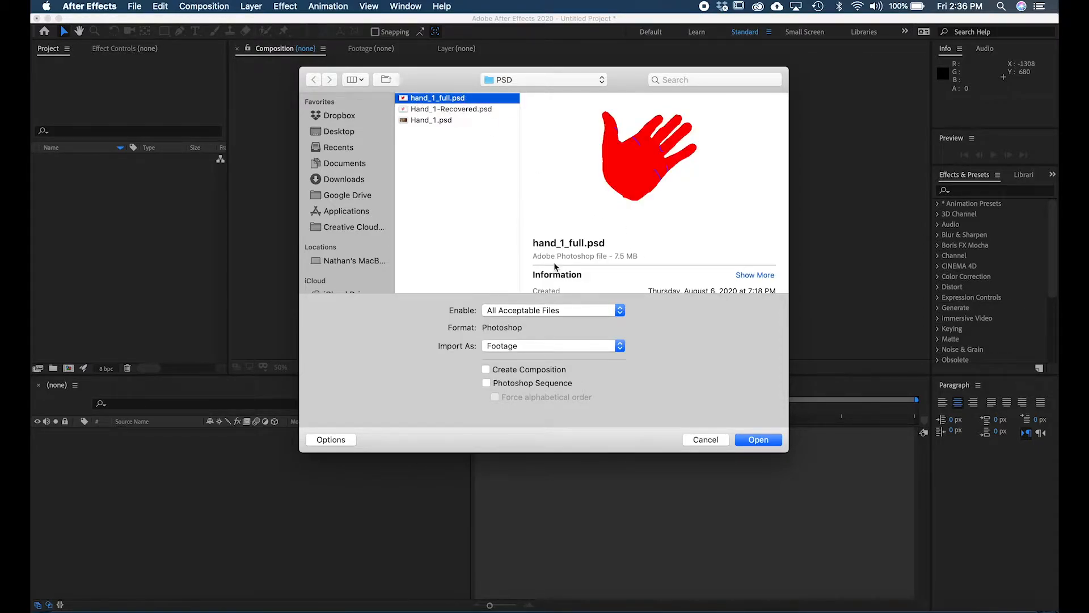
{"action": "left_click", "coordinate": [559, 349]}
{"action": "left_click", "coordinate": [547, 357]}
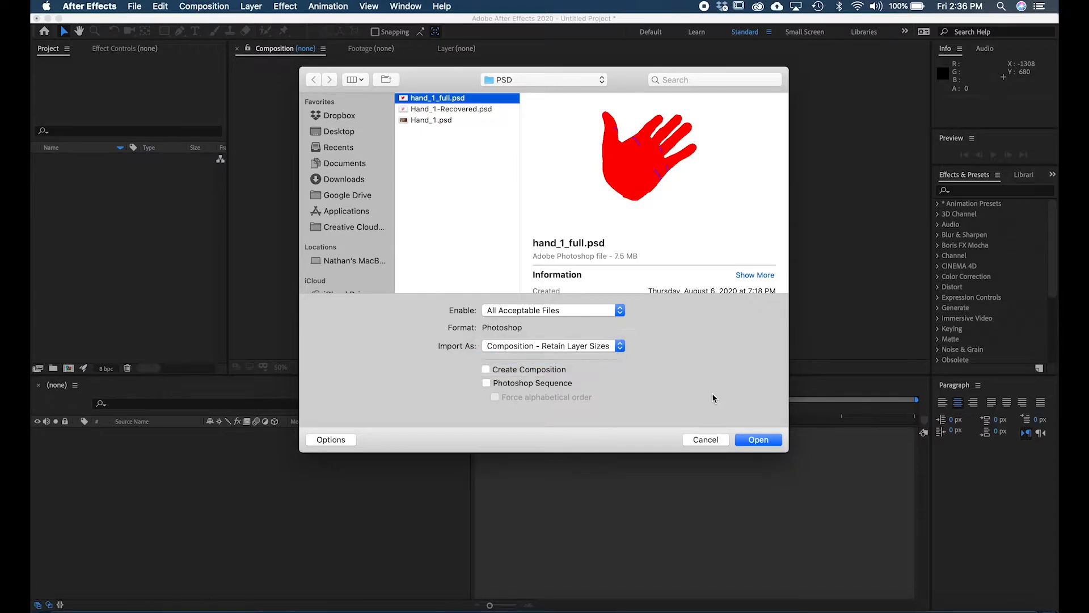
{"action": "left_click", "coordinate": [761, 440]}
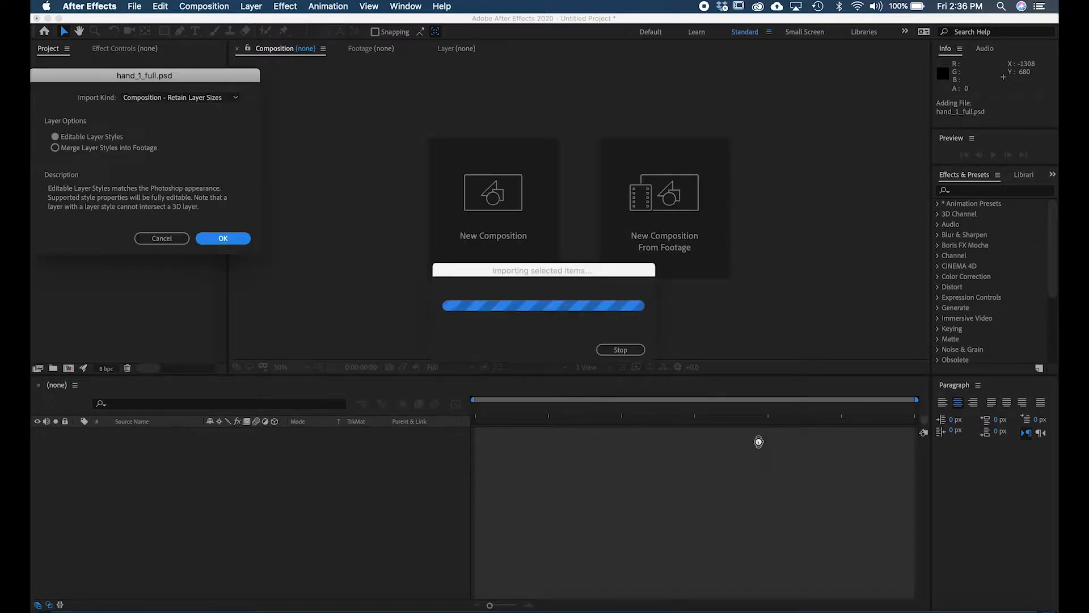
{"action": "left_click", "coordinate": [231, 241]}
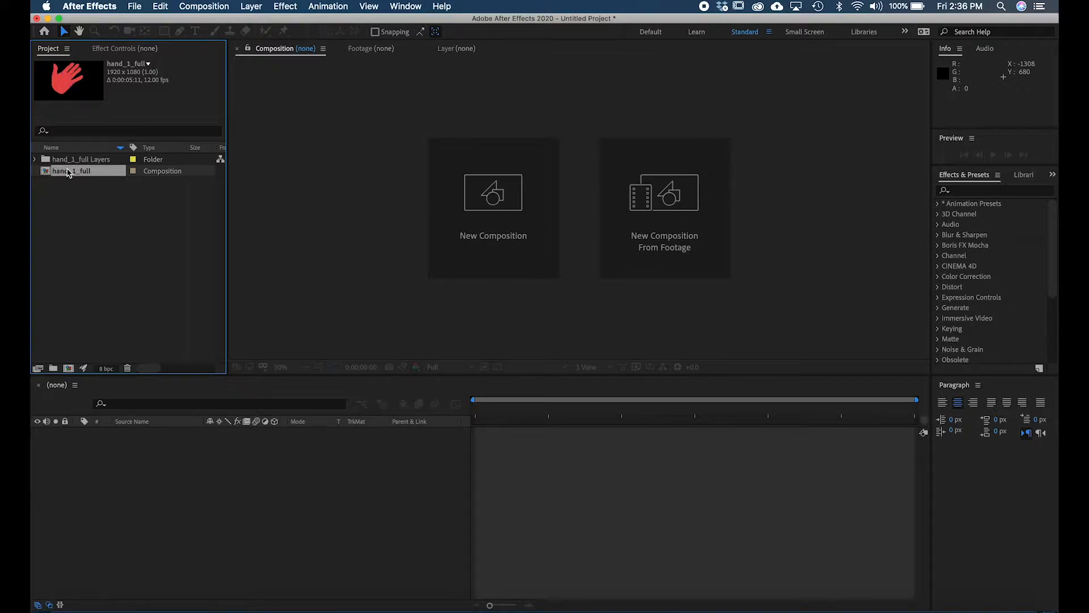
Step: Look through the contents of the imported hand_1_full Layers folder in the project
{"action": "left_click", "coordinate": [36, 160]}
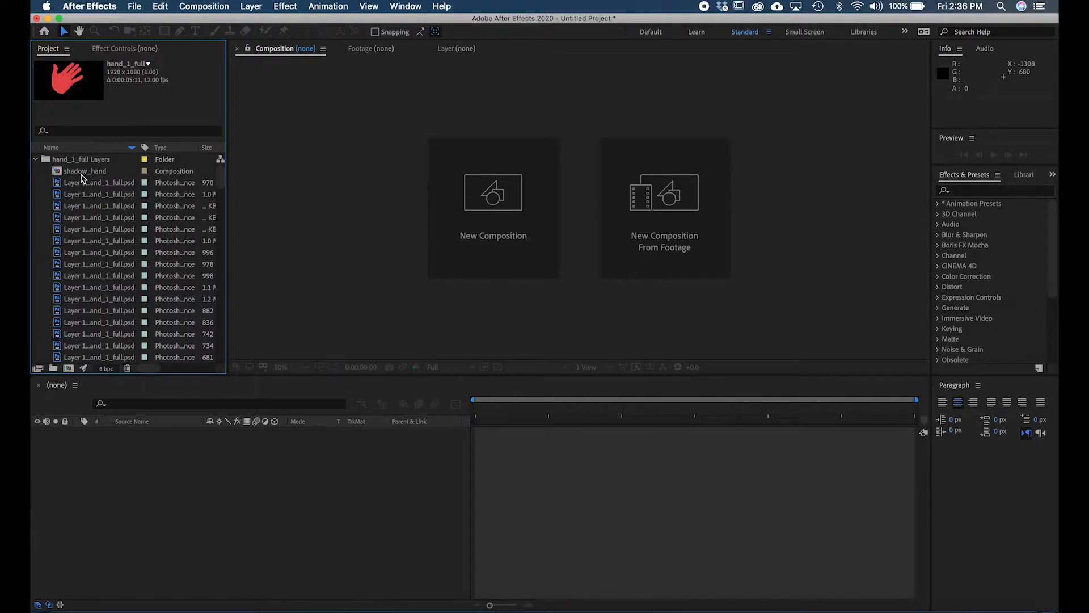
{"action": "scroll", "coordinate": [81, 177], "scroll_direction": "down", "scroll_amount": 1}
{"action": "scroll", "coordinate": [81, 178], "scroll_direction": "down", "scroll_amount": 5}
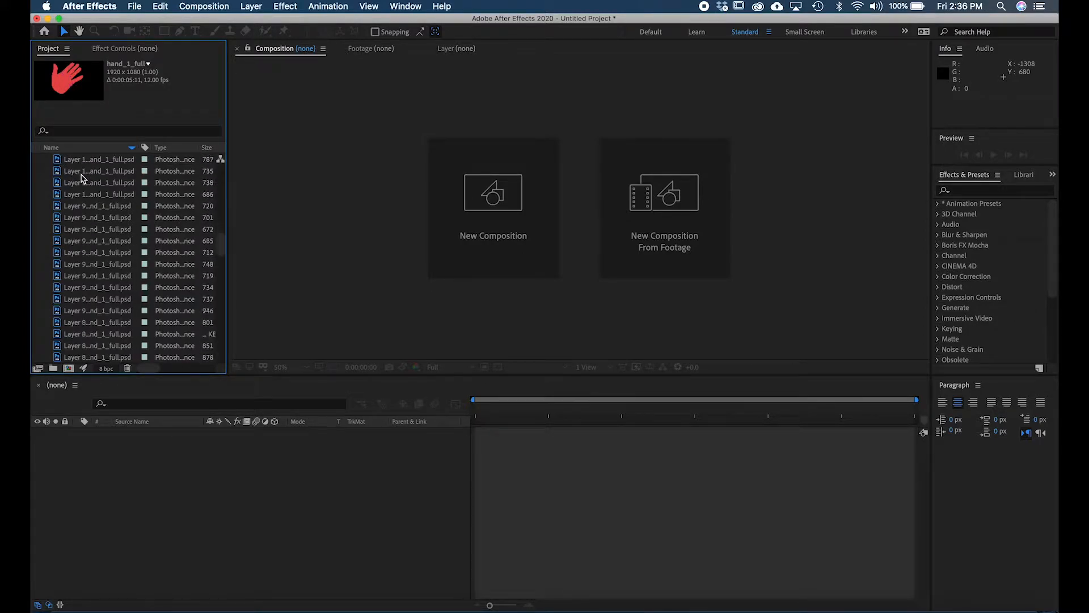
{"action": "scroll", "coordinate": [81, 178], "scroll_direction": "up", "scroll_amount": 6}
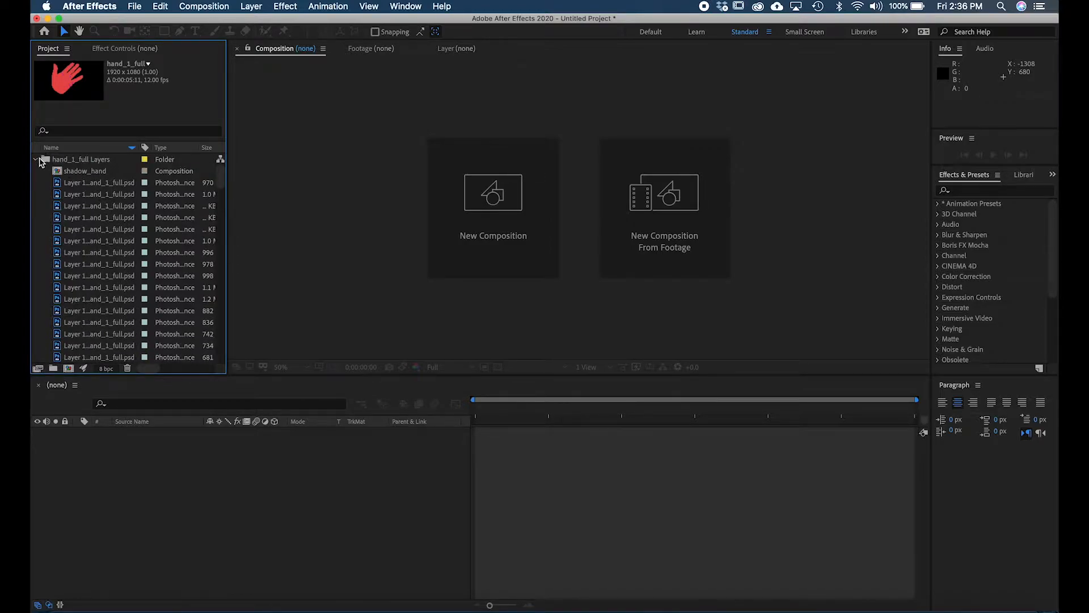
{"action": "left_click", "coordinate": [36, 159]}
Step: Open the hand_1_full composition and review its frame rate, size and duration in the composition settings
{"action": "left_click", "coordinate": [101, 173]}
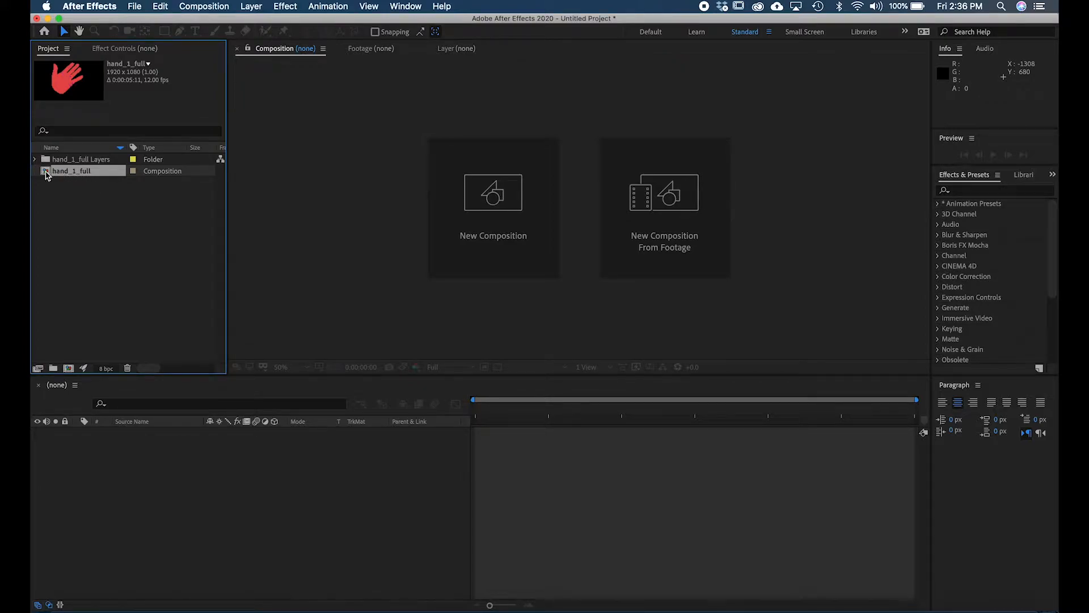
{"action": "double_click", "coordinate": [45, 171]}
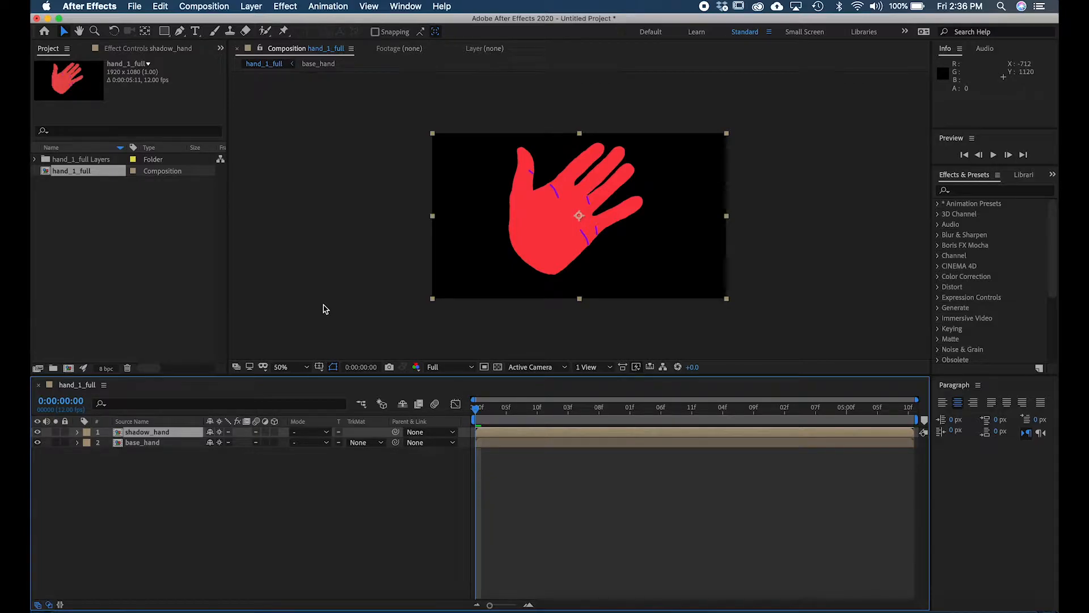
{"action": "key", "text": "super+k"}
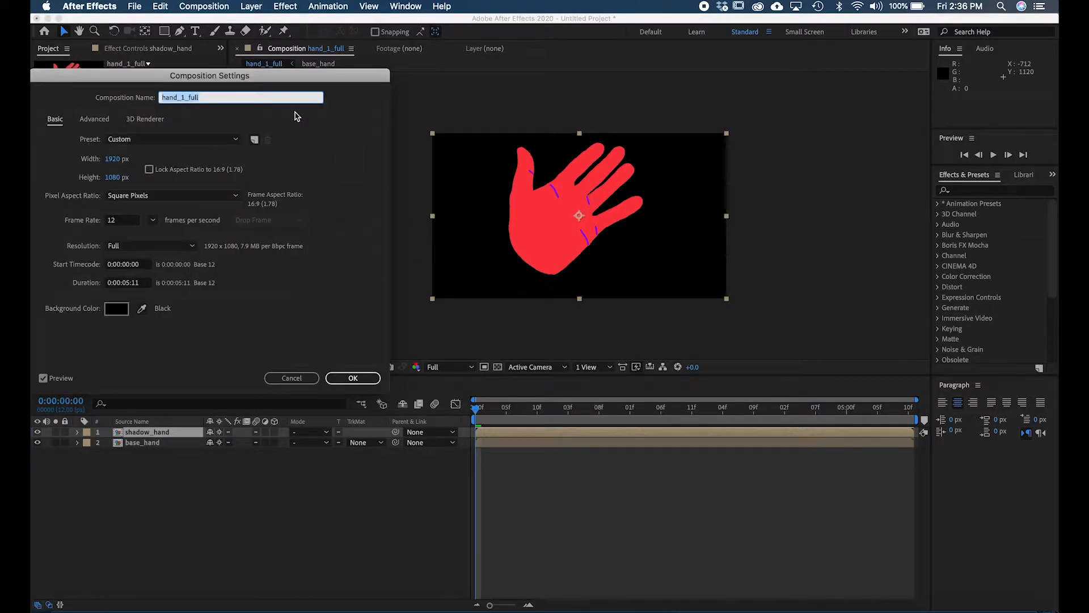
{"action": "left_click_drag", "start_coordinate": [309, 76], "coordinate": [784, 146]}
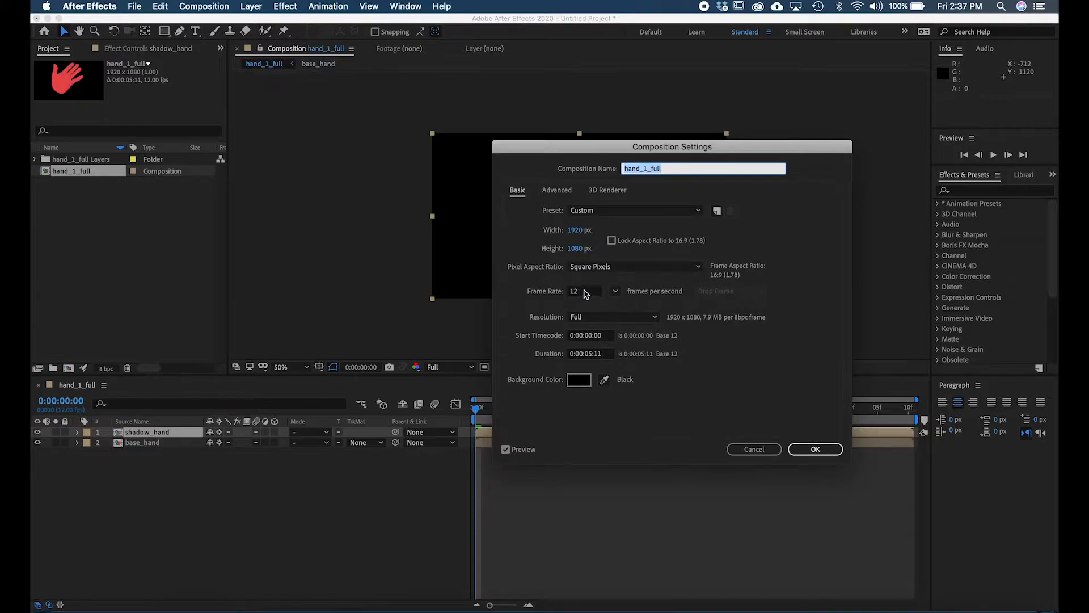
{"action": "left_click", "coordinate": [756, 450]}
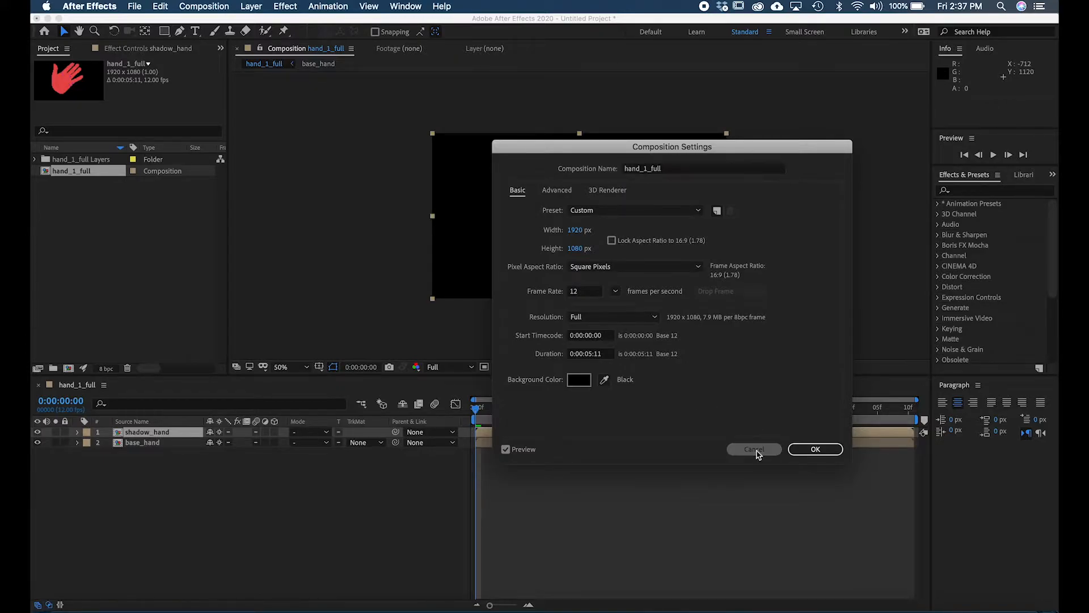
{"action": "left_click", "coordinate": [756, 449]}
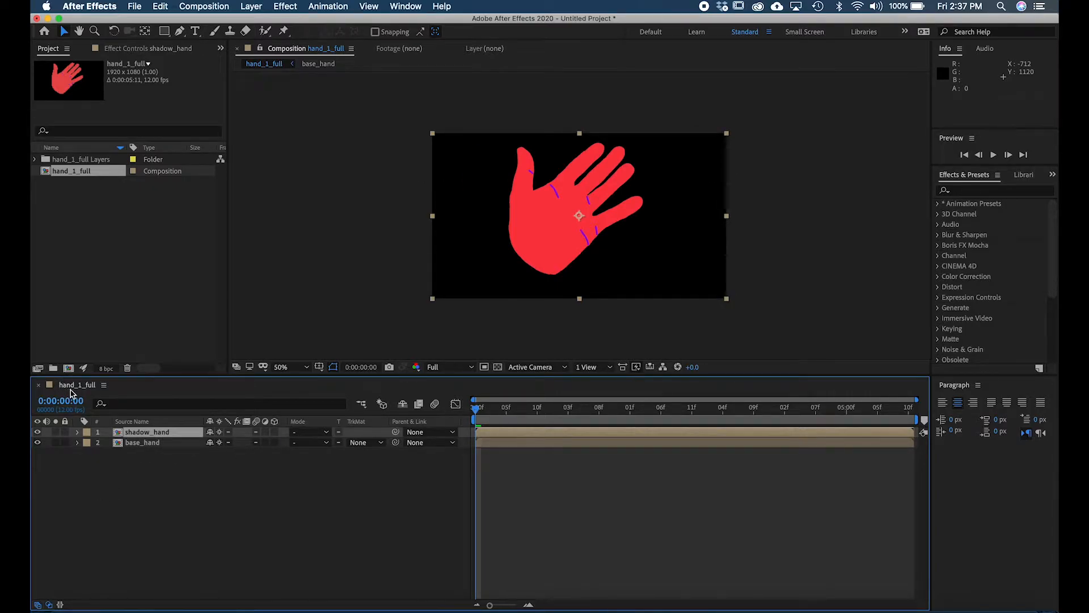
{"action": "left_click", "coordinate": [105, 386]}
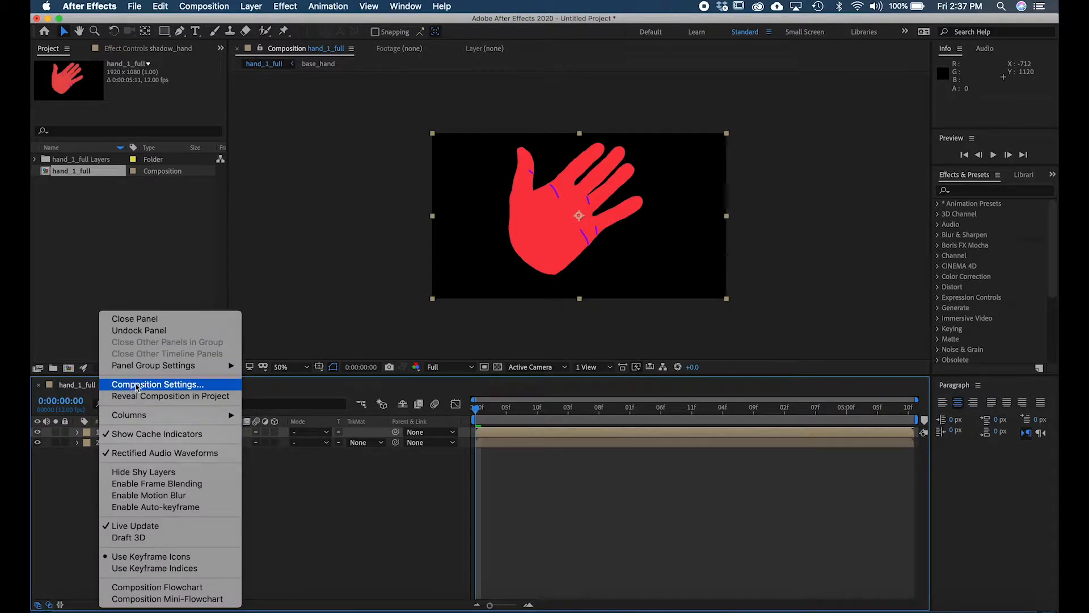
{"action": "left_click", "coordinate": [198, 387]}
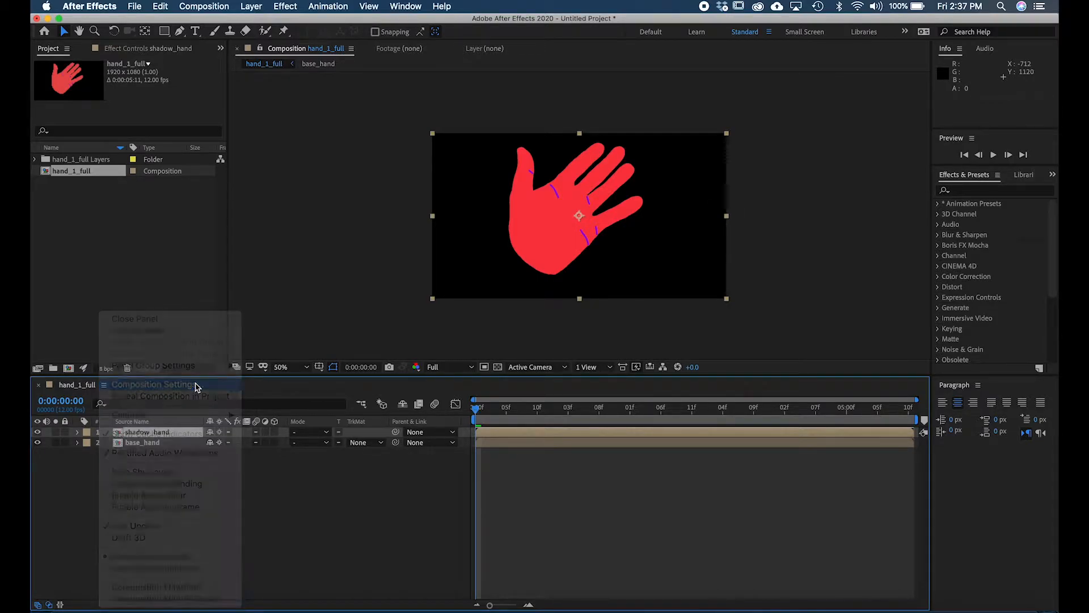
{"action": "left_click", "coordinate": [817, 449]}
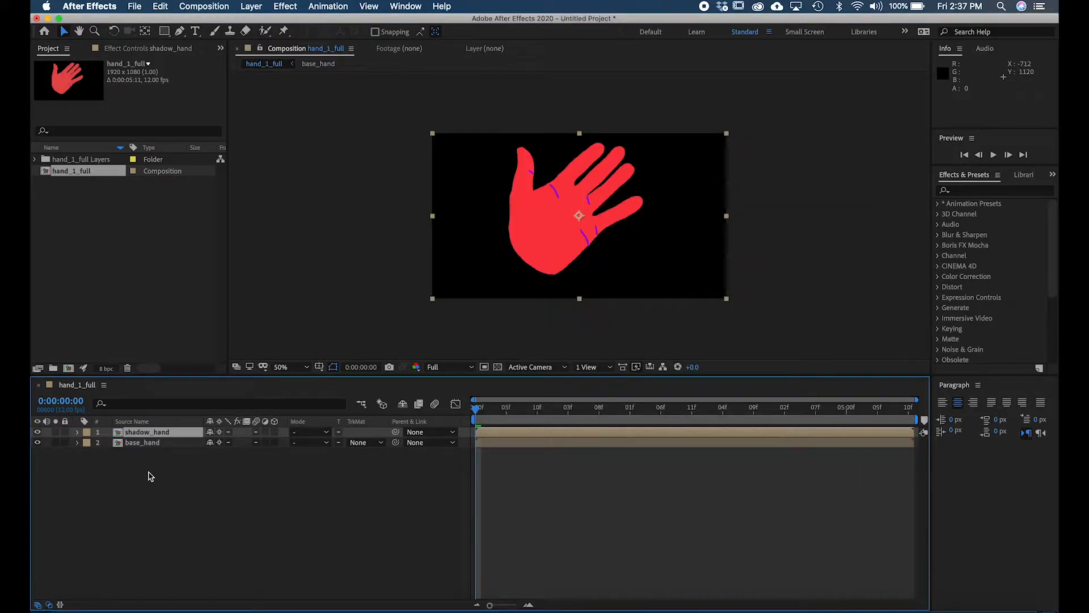
Step: Examine the shadow_hand and base_hand layers of hand_1_full and locate their compositions in the hand_1_full Layers folder
{"action": "left_click", "coordinate": [155, 452]}
{"action": "left_click", "coordinate": [162, 436]}
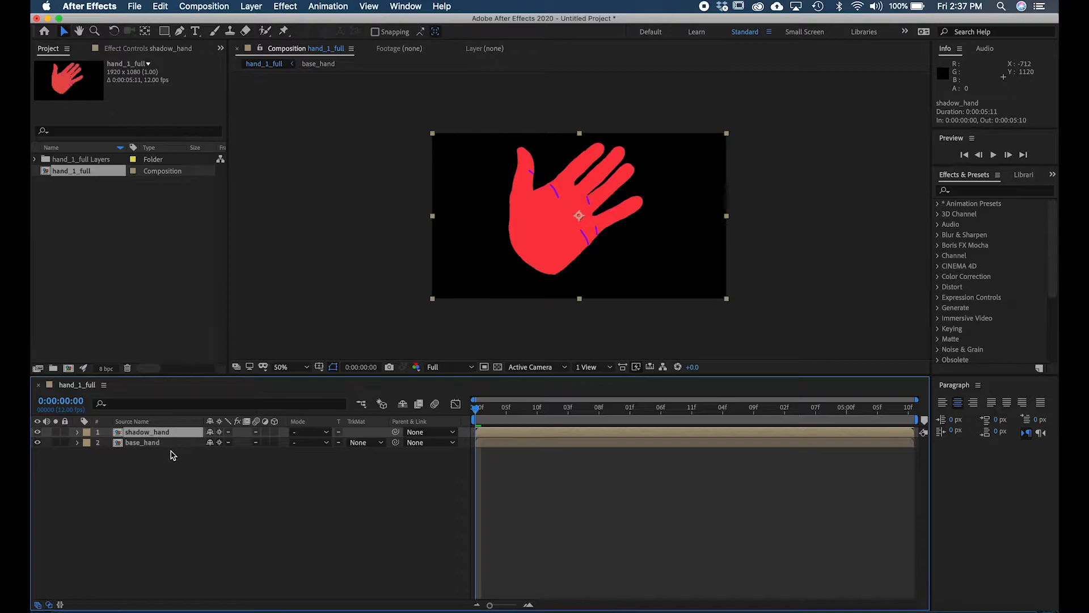
{"action": "left_click", "coordinate": [160, 445]}
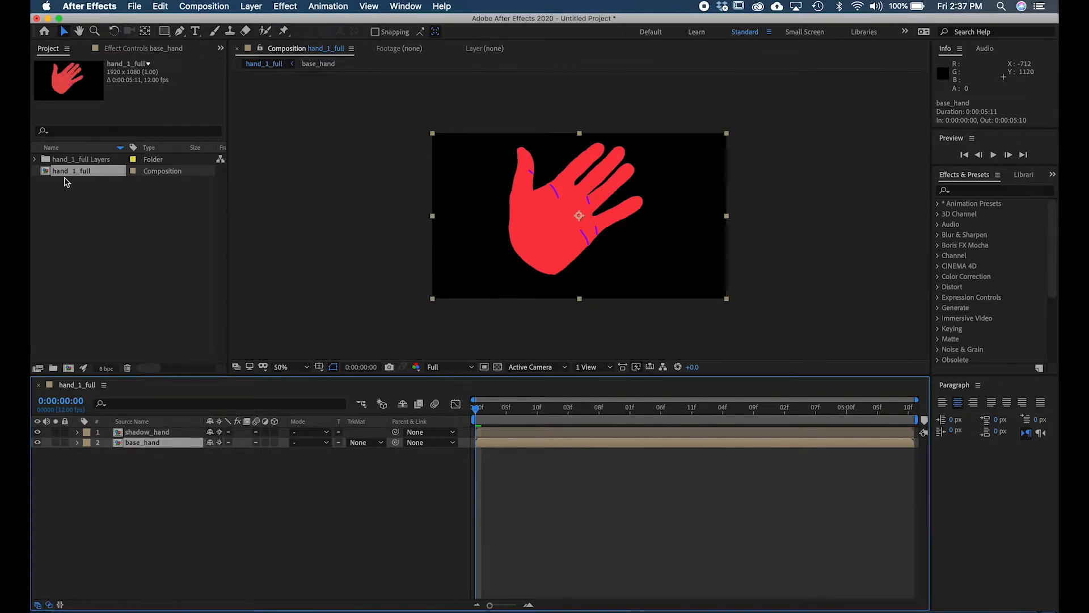
{"action": "left_click", "coordinate": [34, 159]}
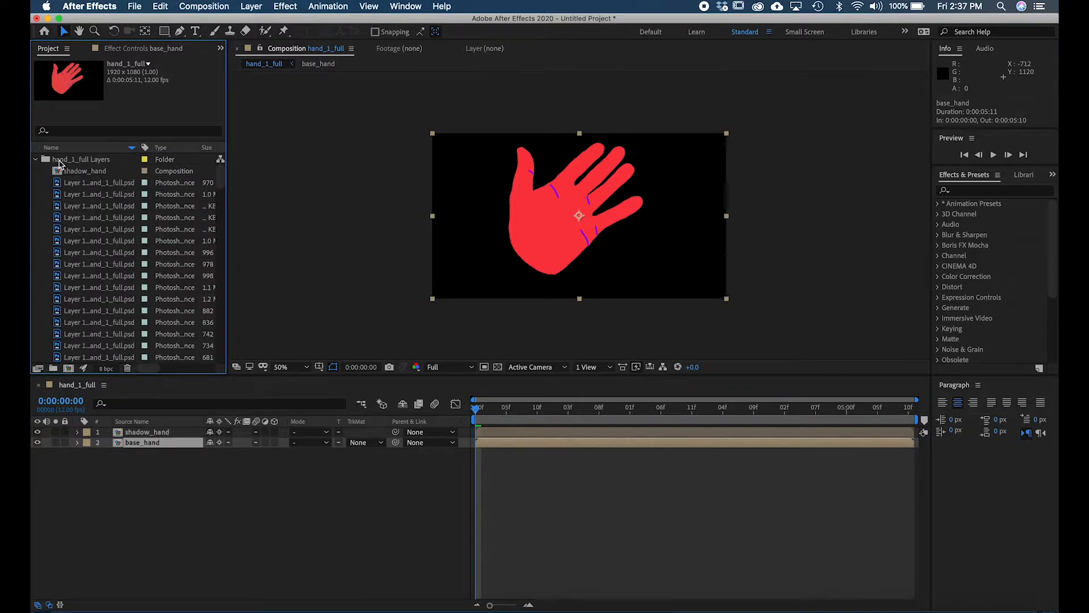
{"action": "left_click", "coordinate": [98, 162]}
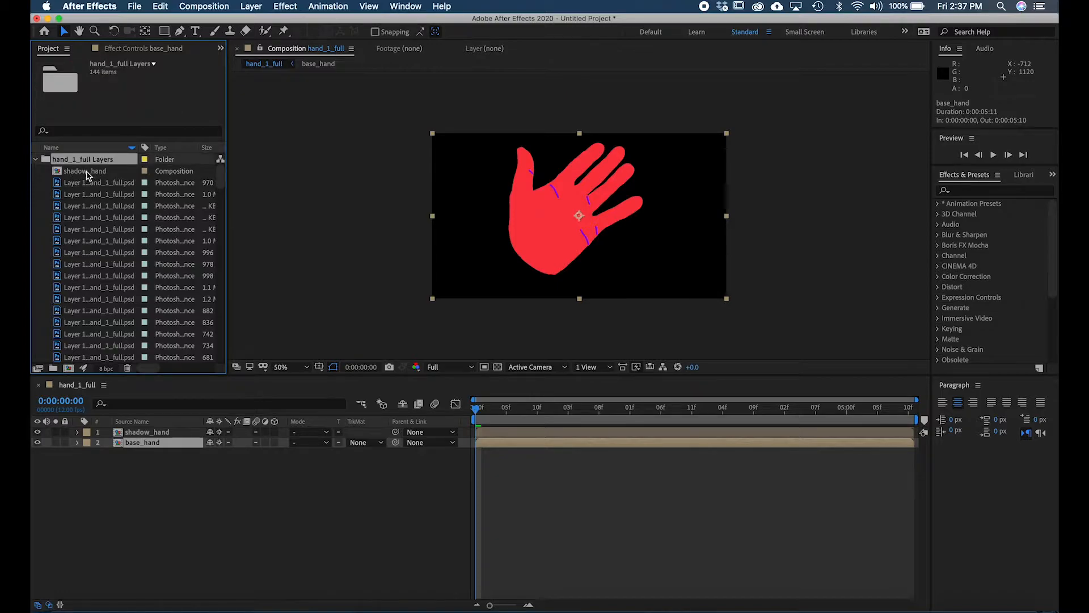
{"action": "left_click", "coordinate": [90, 173]}
{"action": "scroll", "coordinate": [87, 176], "scroll_direction": "down", "scroll_amount": 10}
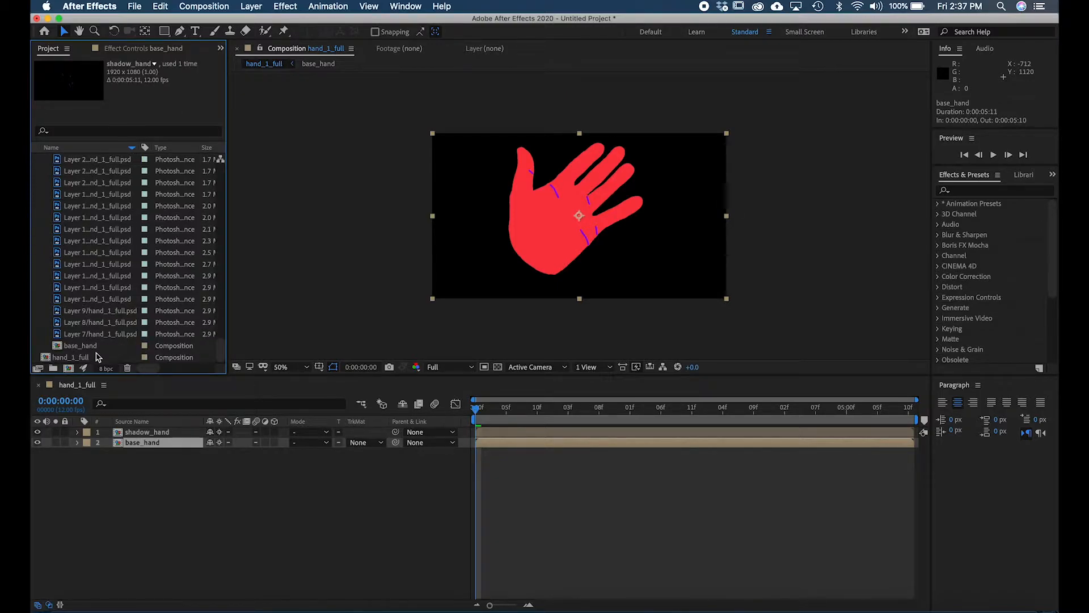
{"action": "left_click", "coordinate": [86, 347]}
{"action": "left_click", "coordinate": [231, 606]}
{"action": "scroll", "coordinate": [165, 318], "scroll_direction": "up", "scroll_amount": 10}
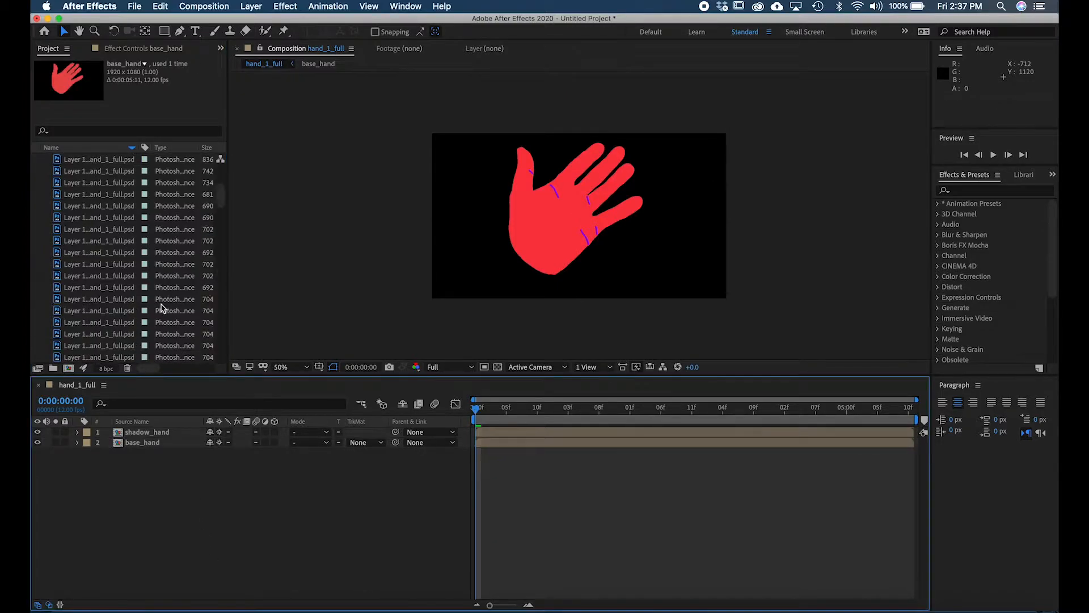
{"action": "left_click", "coordinate": [36, 161]}
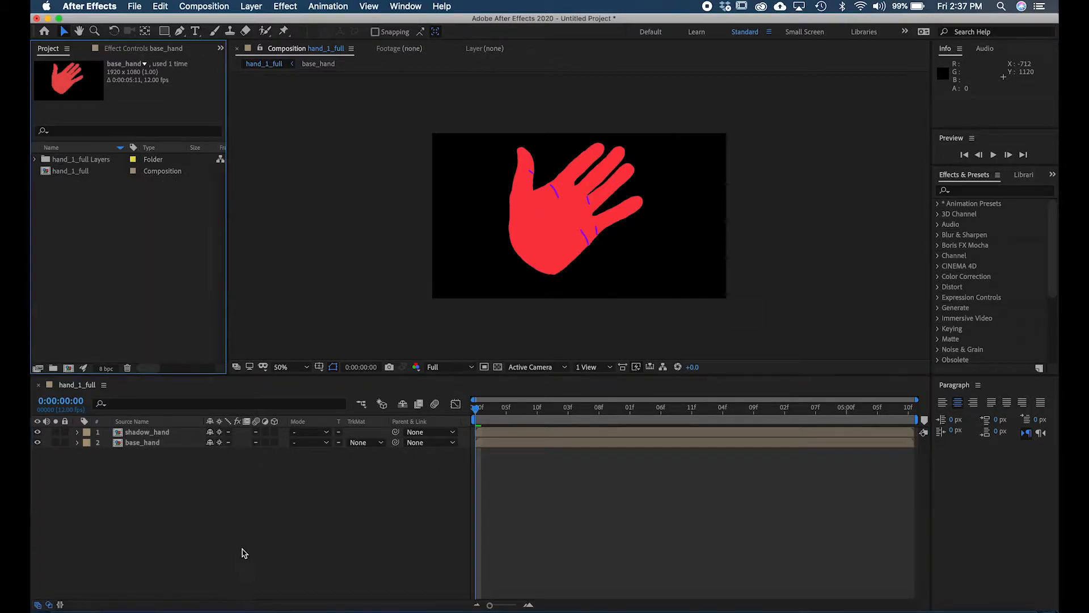
Step: Open the nested shadow_hand composition and preview its frame-by-frame animation
{"action": "double_click", "coordinate": [146, 435]}
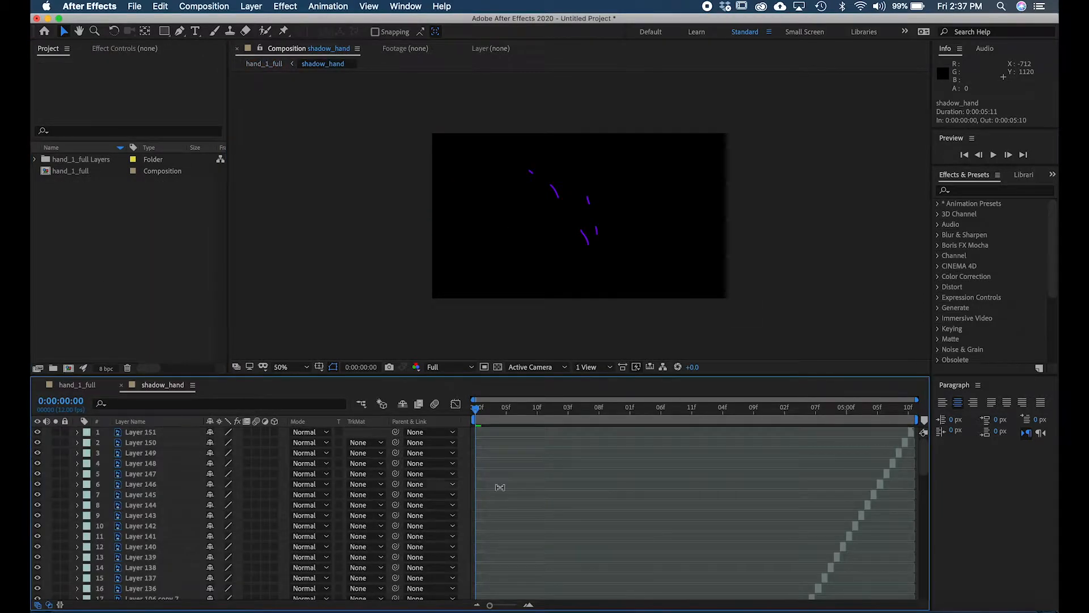
{"action": "left_click", "coordinate": [487, 408]}
{"action": "key", "text": "space"}
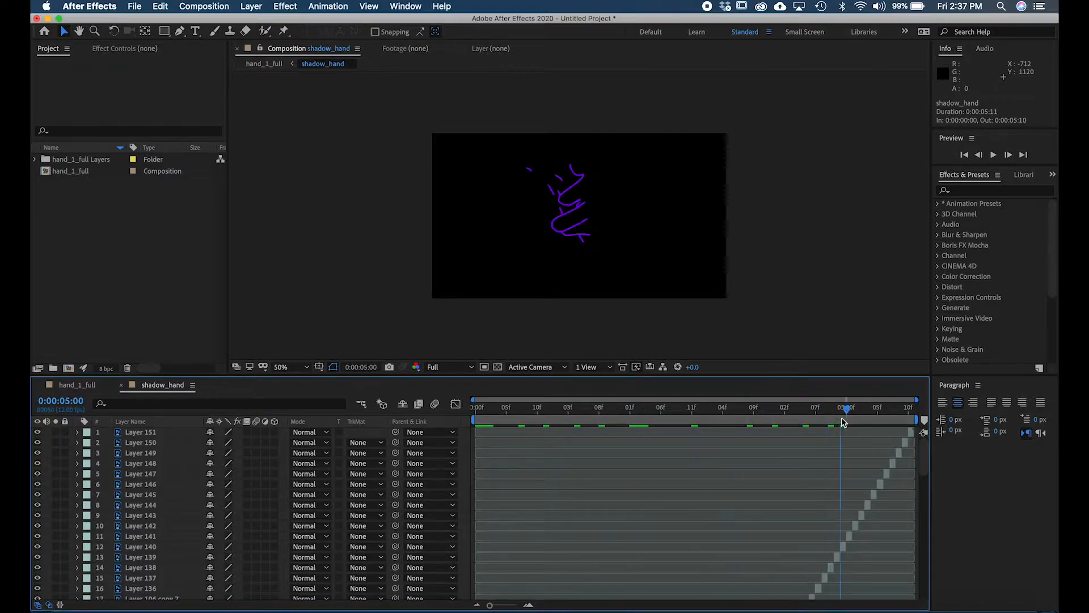
{"action": "key", "text": "space"}
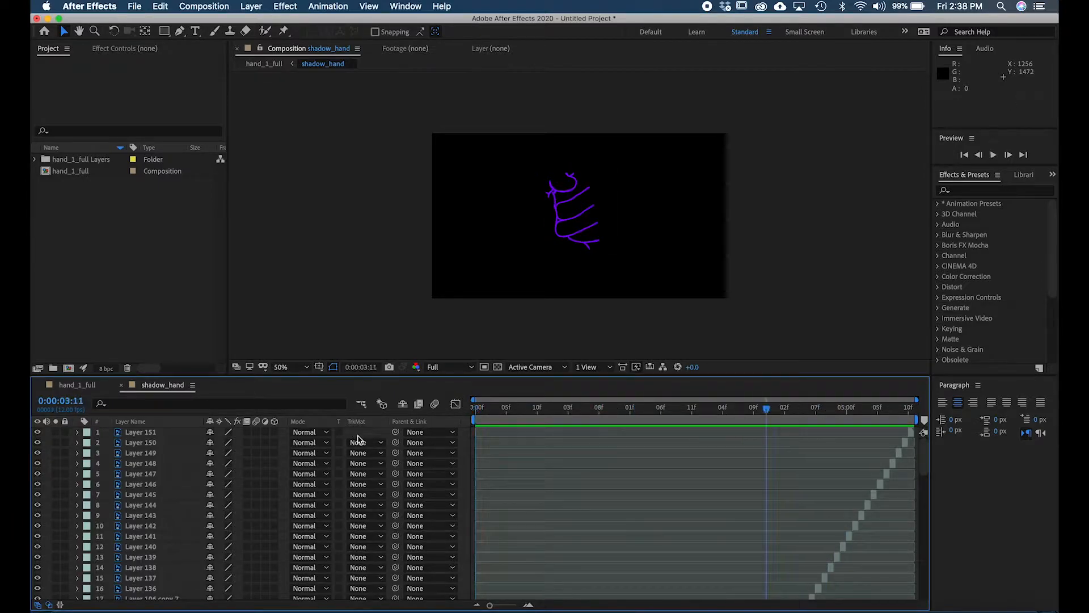
{"action": "key", "text": "space"}
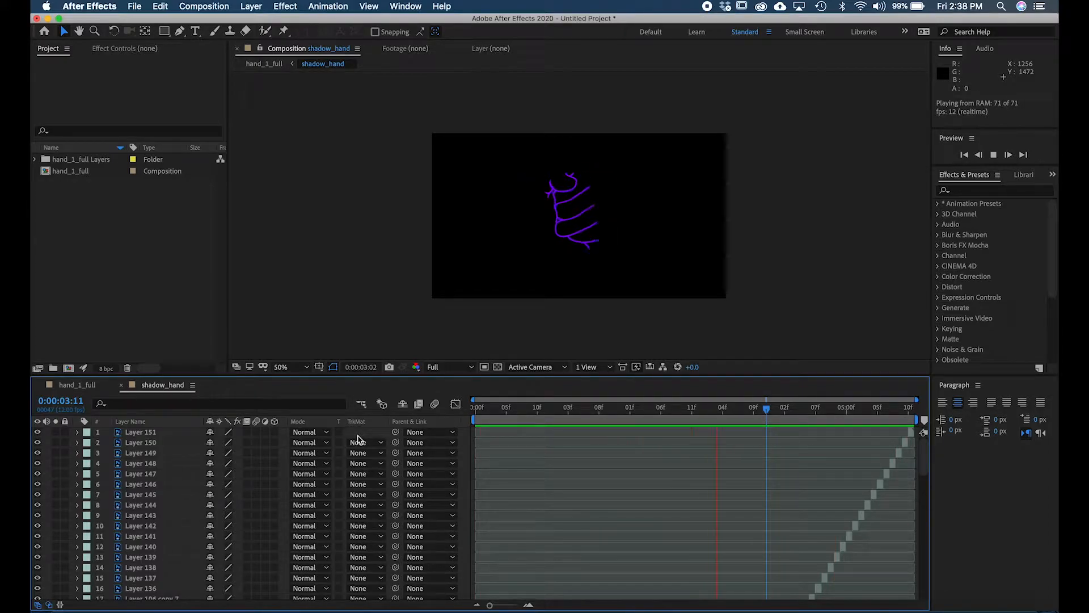
{"action": "key", "text": "space"}
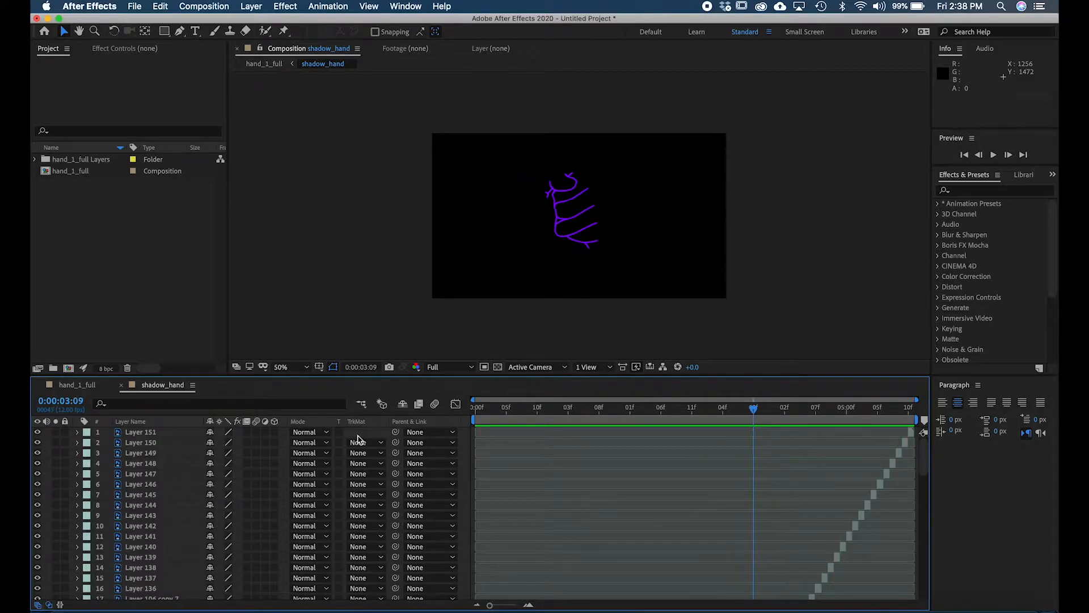
Step: Open the nested base_hand composition from hand_1_full, preview its frame-by-frame animation, and return to hand_1_full
{"action": "double_click", "coordinate": [82, 172]}
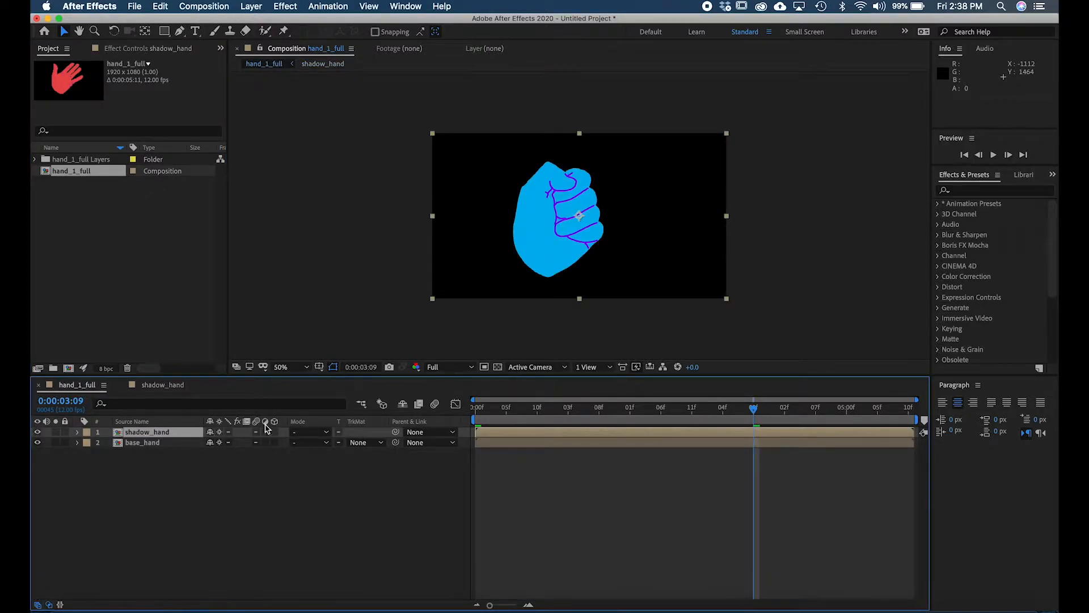
{"action": "double_click", "coordinate": [155, 444]}
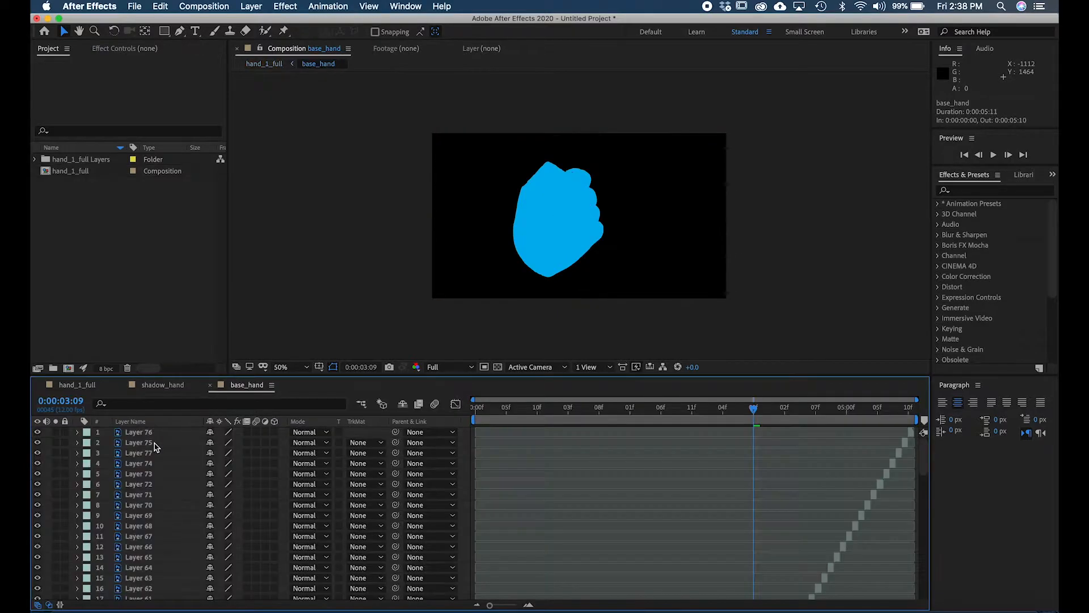
{"action": "key", "text": "space"}
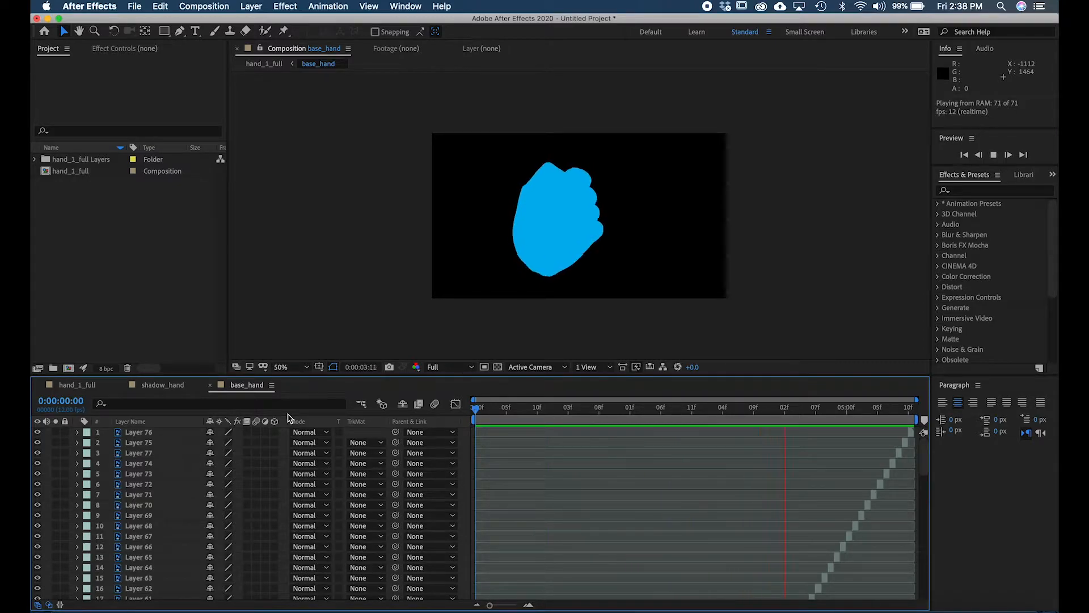
{"action": "key", "text": "space"}
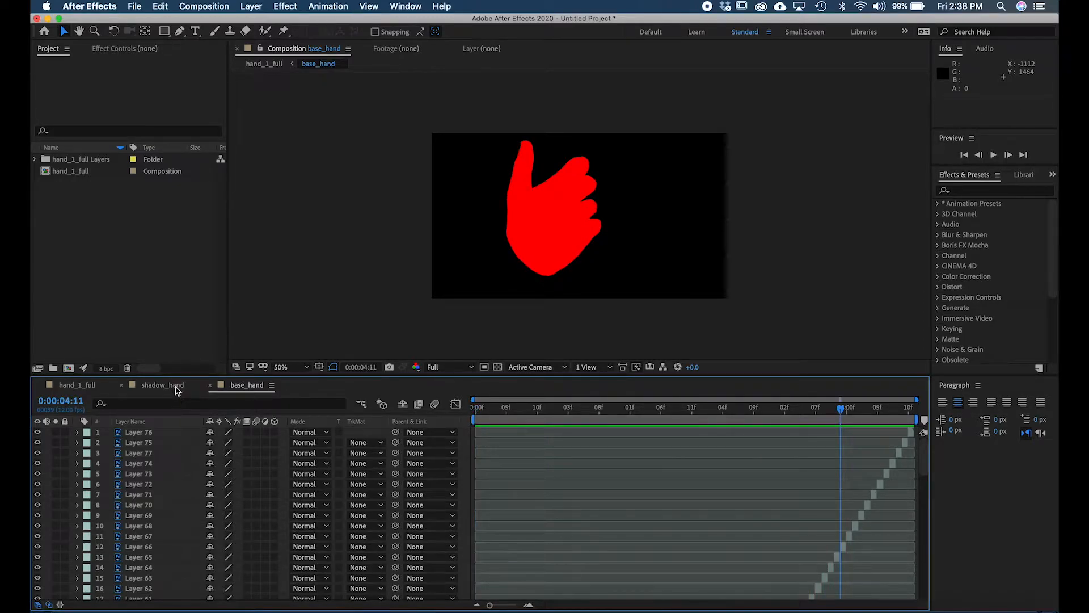
{"action": "left_click", "coordinate": [179, 389]}
{"action": "left_click", "coordinate": [93, 387]}
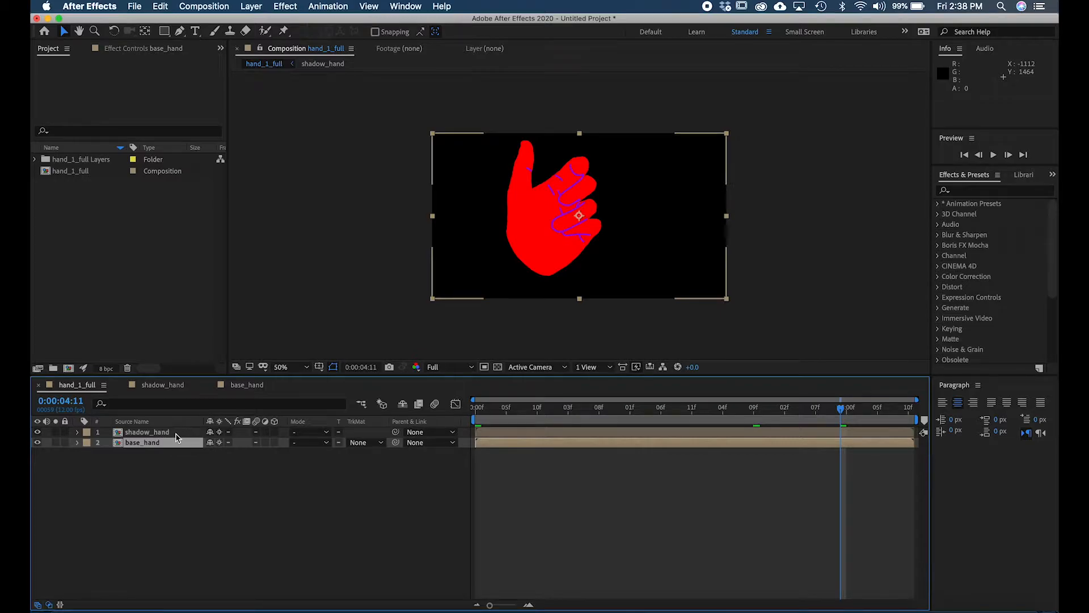
Step: Parent the shadow_hand layer to the base_hand layer in hand_1_full
{"action": "left_click", "coordinate": [335, 513]}
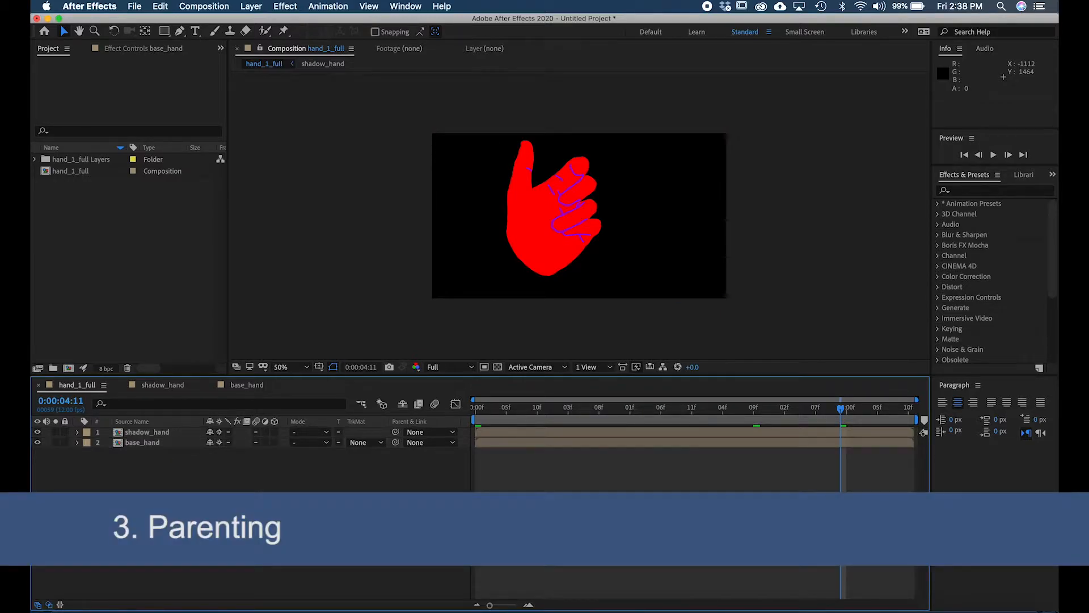
{"action": "left_click", "coordinate": [159, 433]}
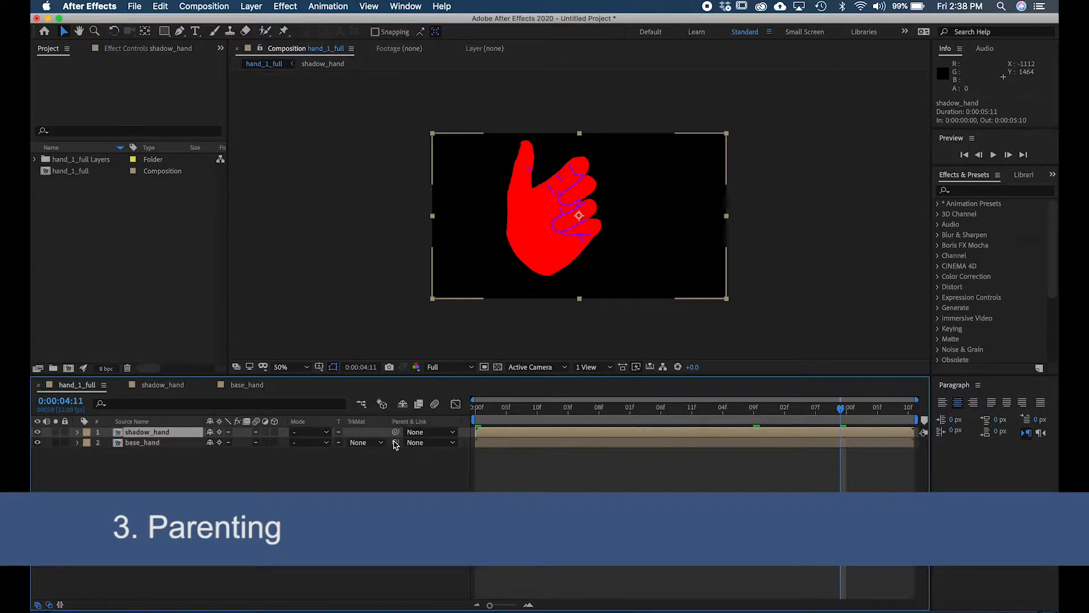
{"action": "left_click_drag", "start_coordinate": [396, 433], "coordinate": [168, 449]}
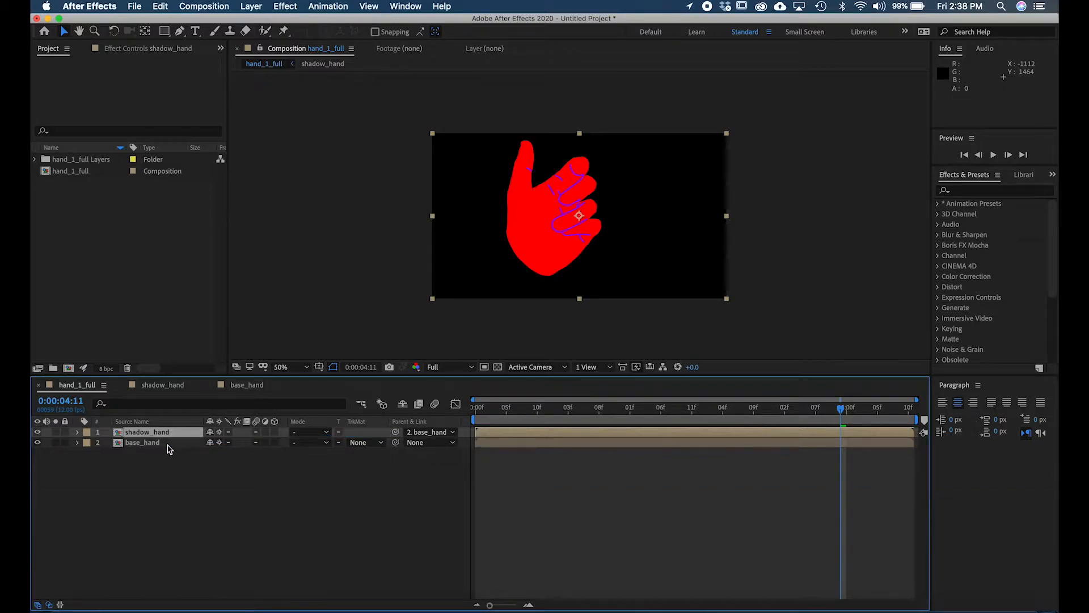
Step: Reveal the base_hand layer's transform properties and shift its Position horizontally to test whether shadow_hand follows
{"action": "left_click", "coordinate": [168, 448]}
{"action": "key", "text": "p"}
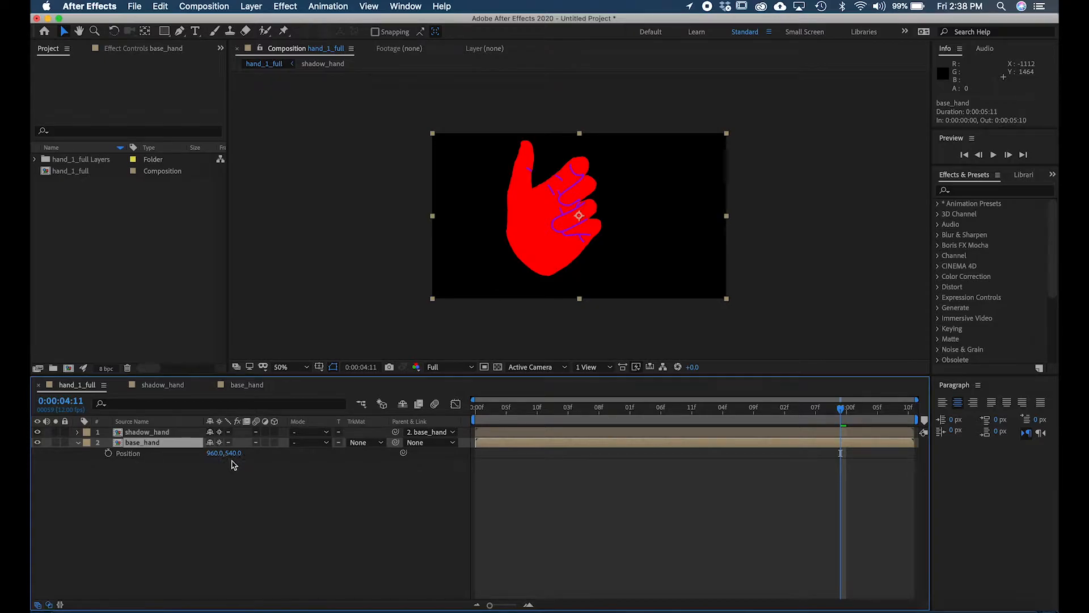
{"action": "left_click", "coordinate": [134, 453]}
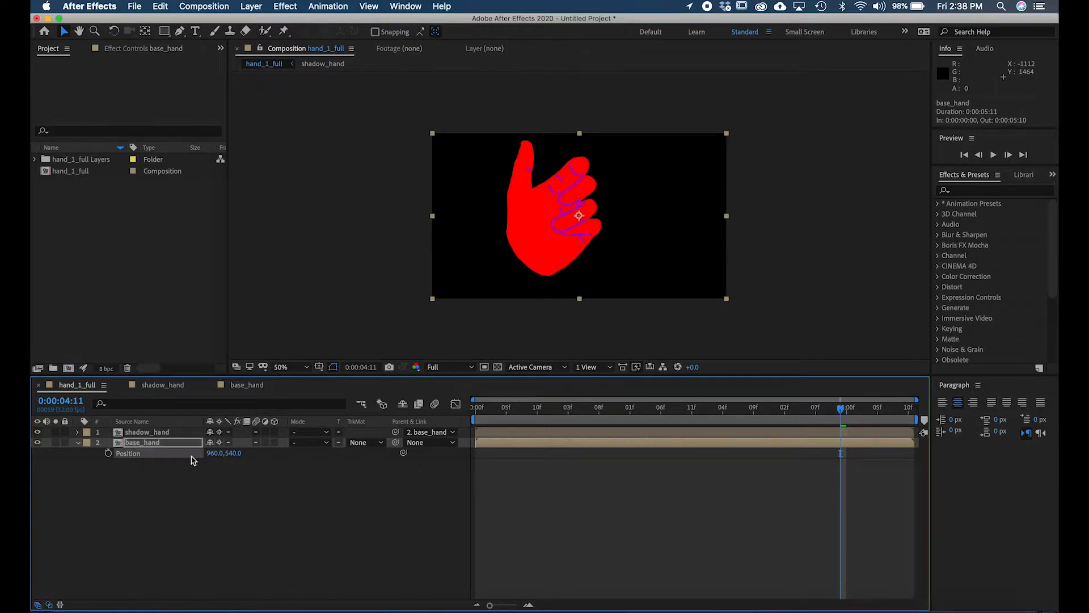
{"action": "left_click", "coordinate": [78, 443]}
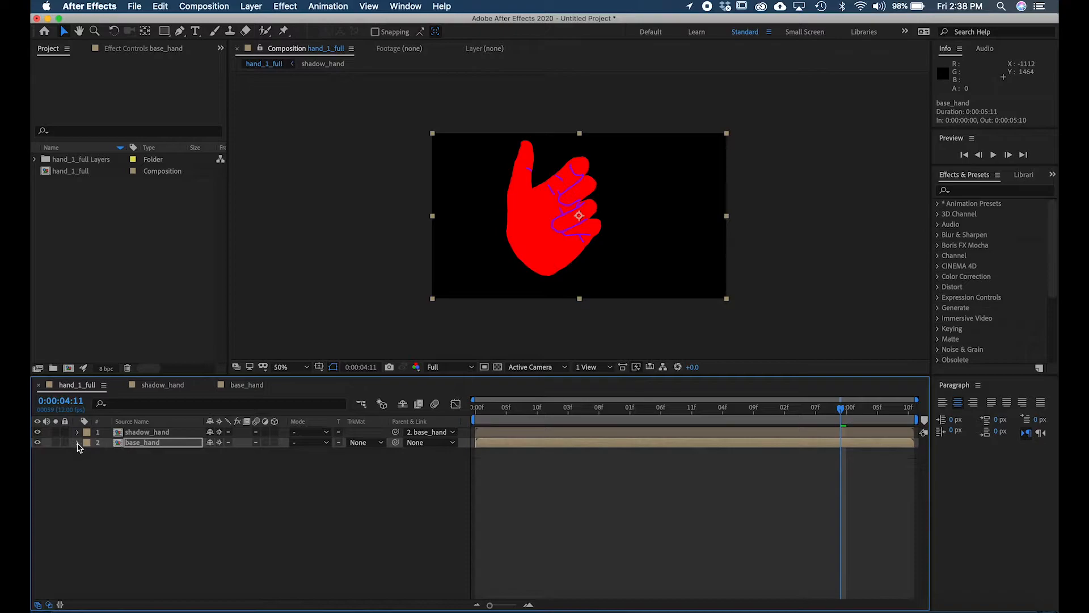
{"action": "left_click", "coordinate": [77, 443]}
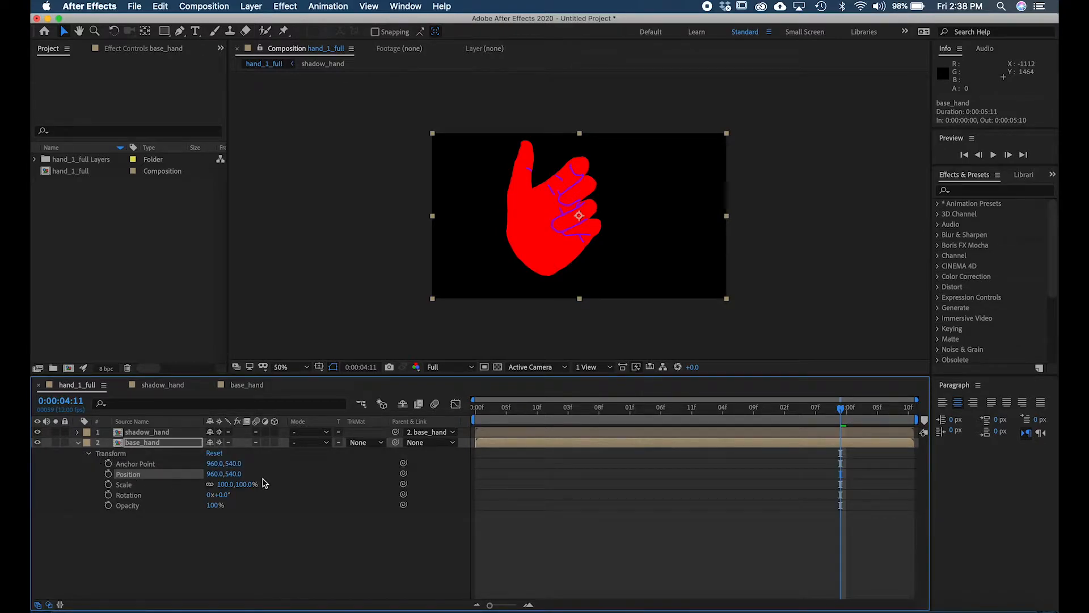
{"action": "left_click_drag", "start_coordinate": [216, 474], "coordinate": [320, 473]}
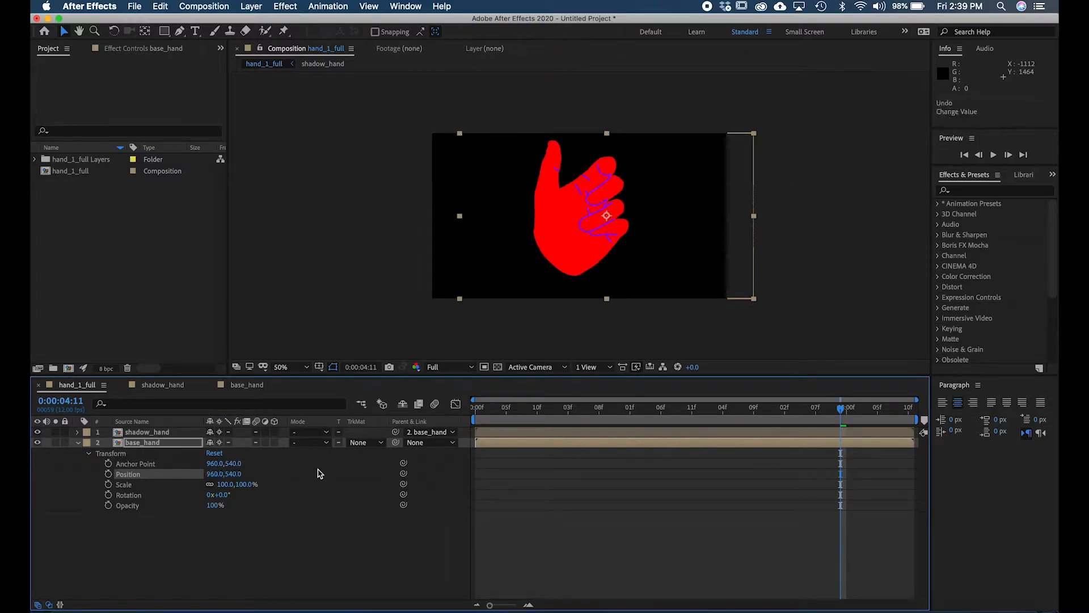
Step: Undo the recent changes back past the Photoshop import, redo the import, and reopen the hand_1_full composition
{"action": "key", "text": "super+z"}
{"action": "key", "text": "super+z"}
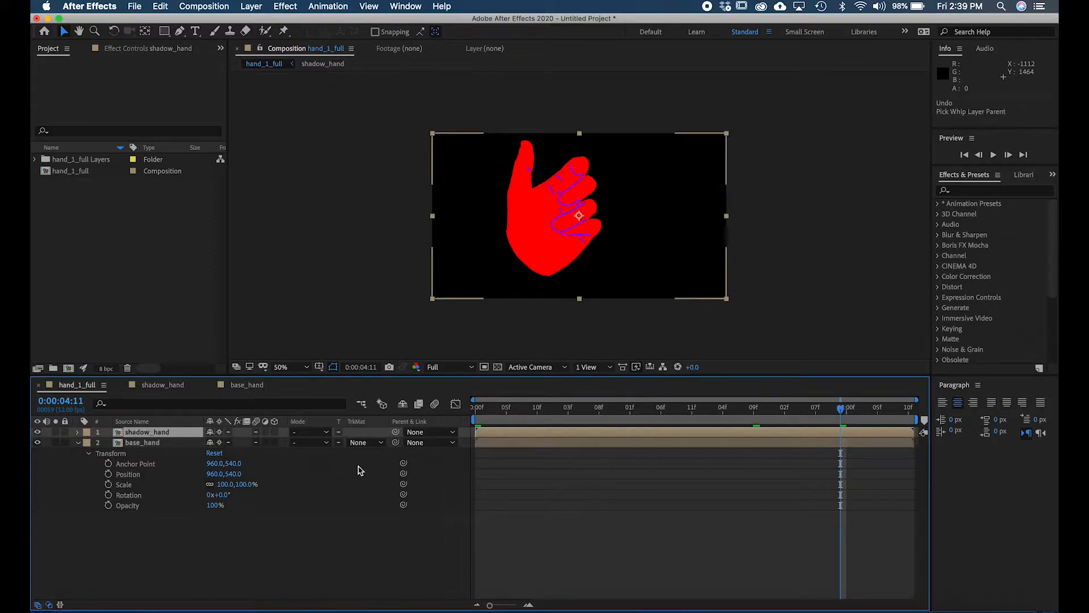
{"action": "key", "text": "super+z"}
{"action": "left_click", "coordinate": [135, 5]}
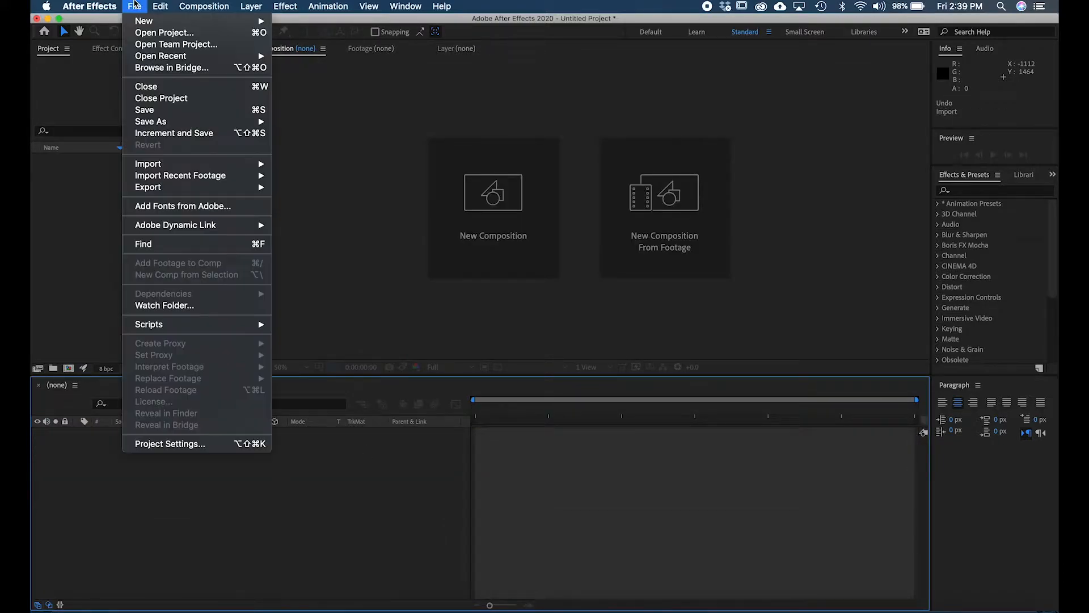
{"action": "mouse_move", "coordinate": [160, 6]}
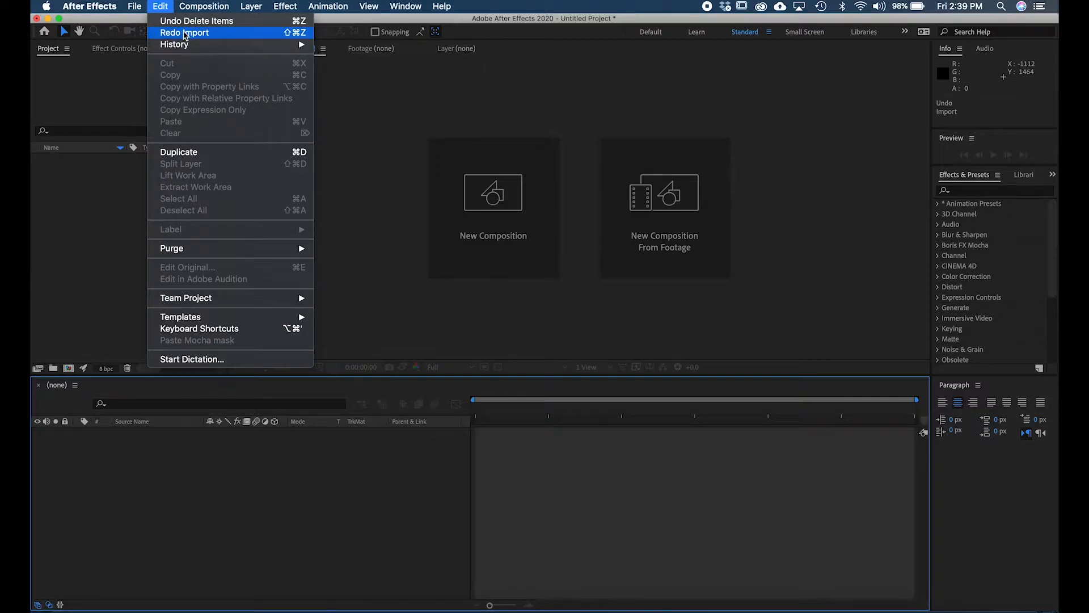
{"action": "left_click", "coordinate": [184, 33]}
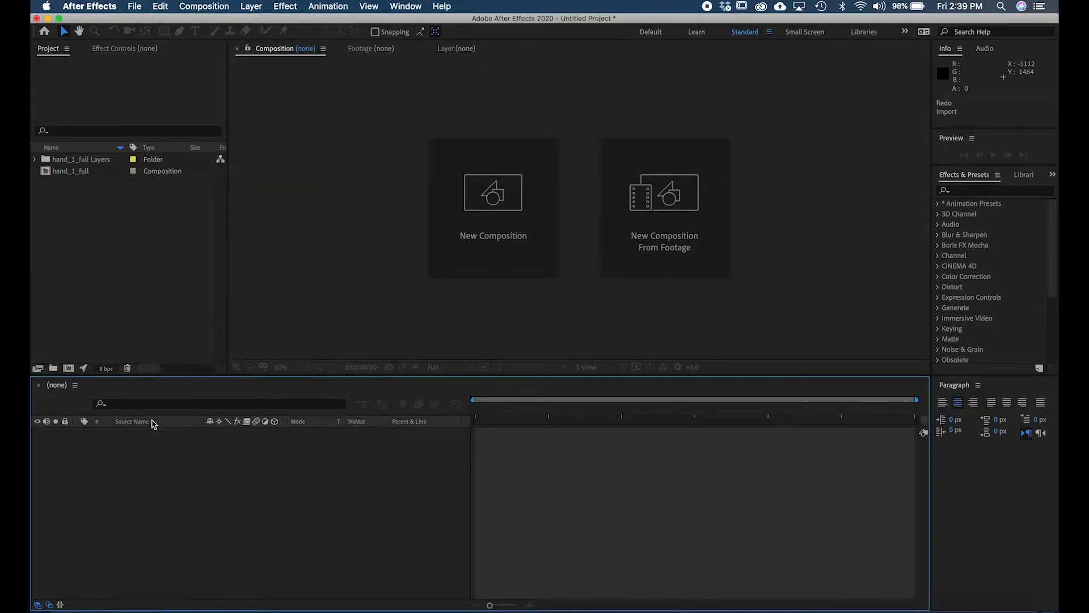
{"action": "double_click", "coordinate": [82, 170]}
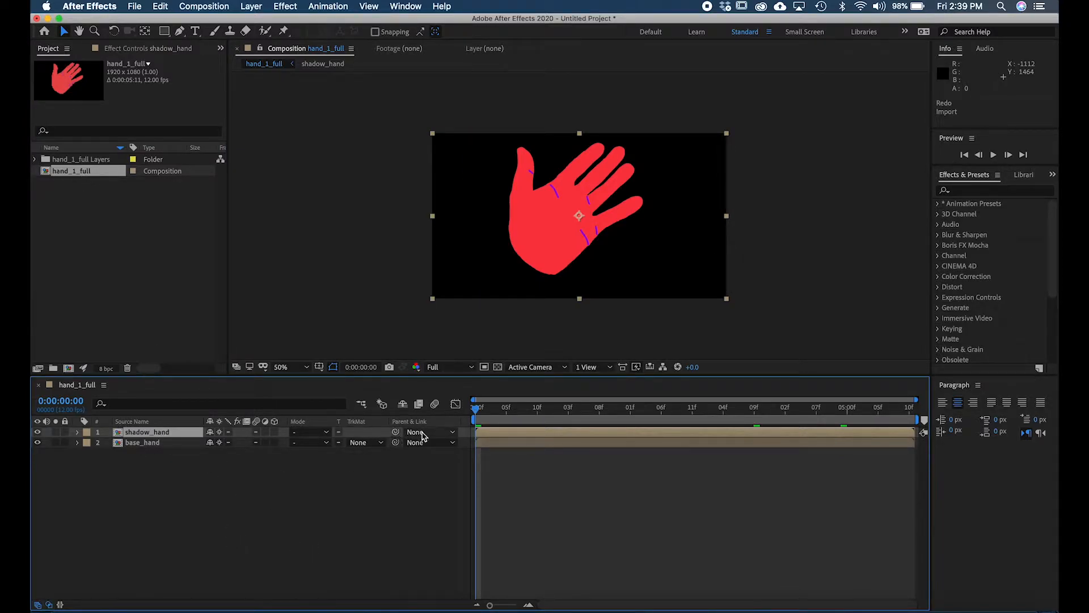
Step: At 0:00:01:06, try moving base_hand with its Position property while shadow_hand is unparented, and undo the move
{"action": "left_click", "coordinate": [170, 443]}
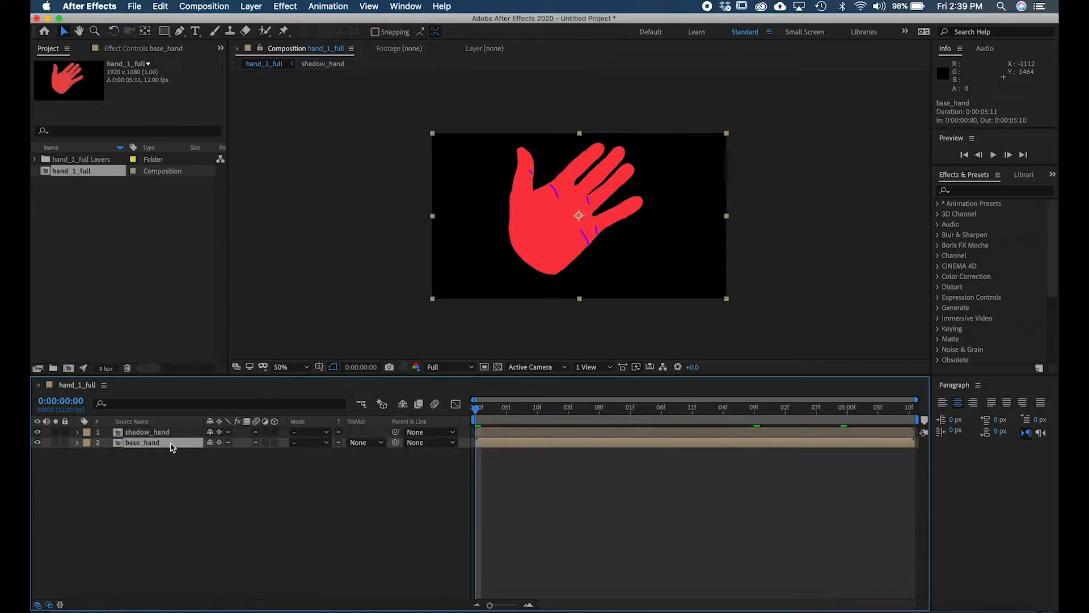
{"action": "left_click_drag", "start_coordinate": [567, 411], "coordinate": [587, 411]}
{"action": "key", "text": "p"}
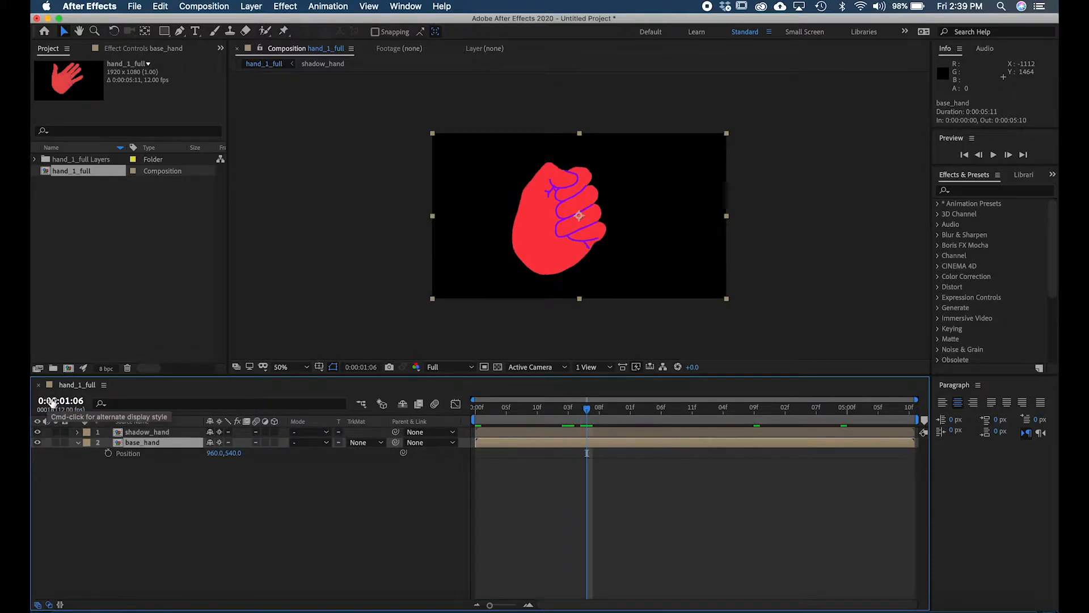
{"action": "mouse_move", "coordinate": [219, 453]}
{"action": "left_mouse_down"}
{"action": "mouse_move", "coordinate": [324, 457]}
{"action": "mouse_move", "coordinate": [125, 468]}
{"action": "mouse_move", "coordinate": [284, 466]}
{"action": "mouse_move", "coordinate": [233, 466]}
{"action": "left_mouse_up"}
{"action": "key", "text": "super+z"}
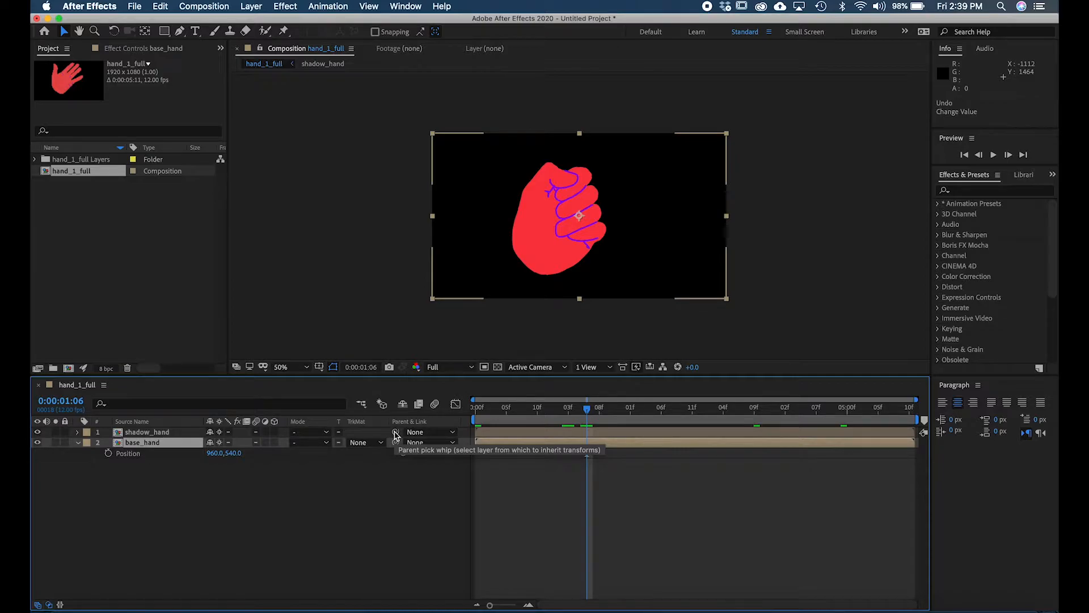
Step: Parent the shadow_hand layer to base_hand, test the link by shifting base_hand's Position, and undo the shift
{"action": "left_click_drag", "start_coordinate": [396, 434], "coordinate": [206, 449]}
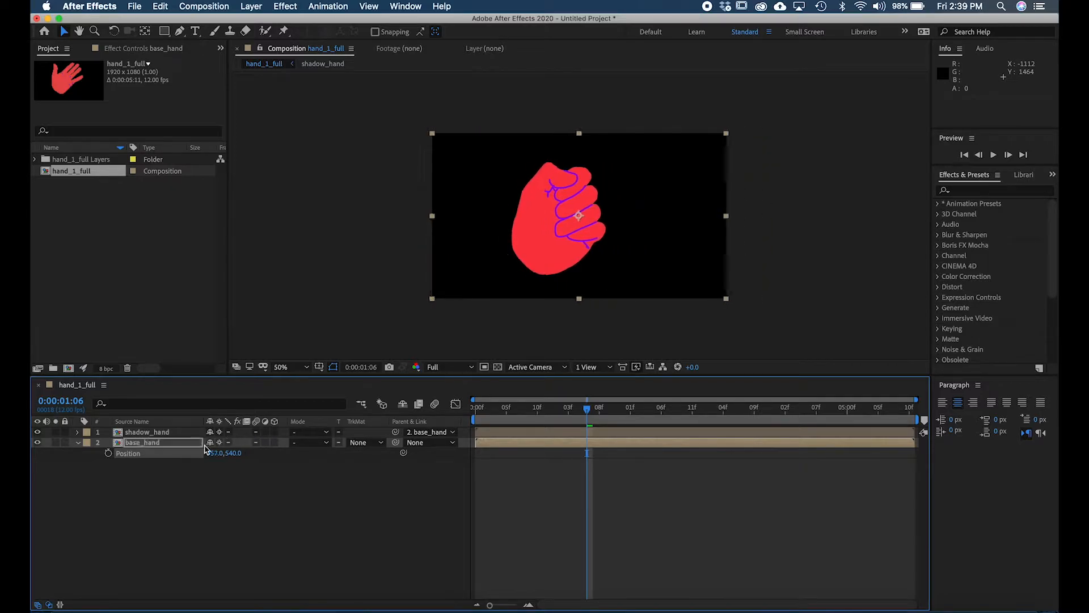
{"action": "key", "text": "super+z"}
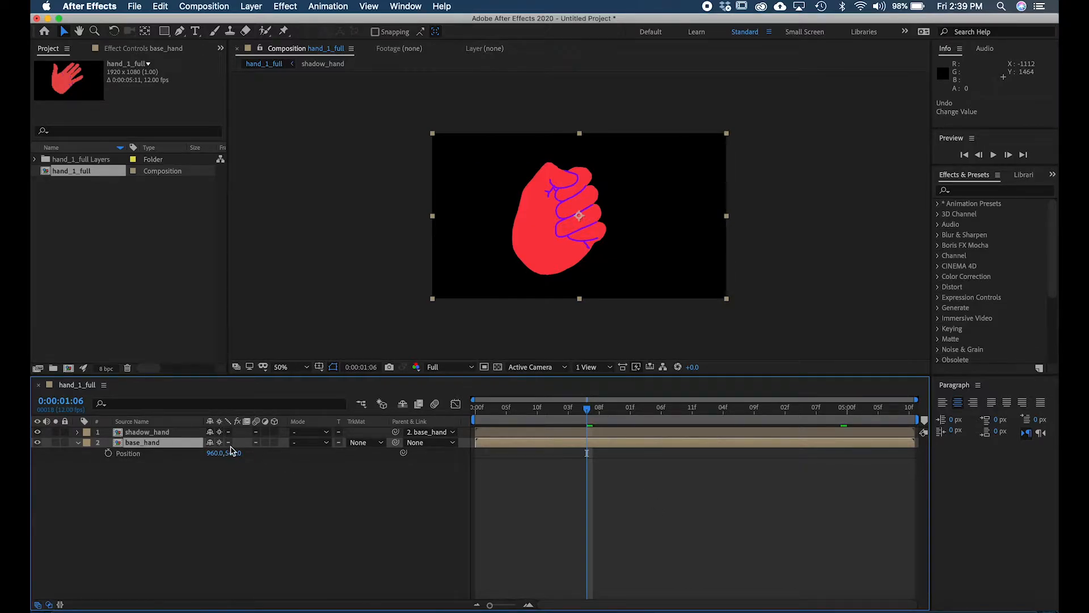
Step: Scale base_hand down and rotate it to about -43° to test the parenting, and move the playhead back to the start
{"action": "key", "text": "s"}
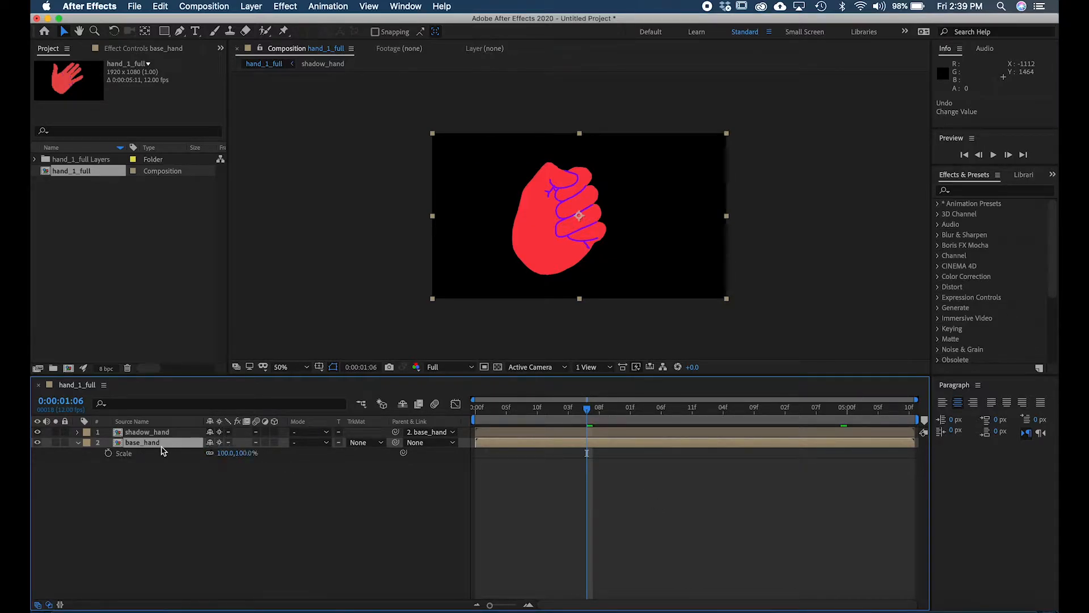
{"action": "mouse_move", "coordinate": [237, 452]}
{"action": "left_mouse_down"}
{"action": "mouse_move", "coordinate": [197, 453]}
{"action": "mouse_move", "coordinate": [227, 456]}
{"action": "left_mouse_up"}
{"action": "key", "text": "r"}
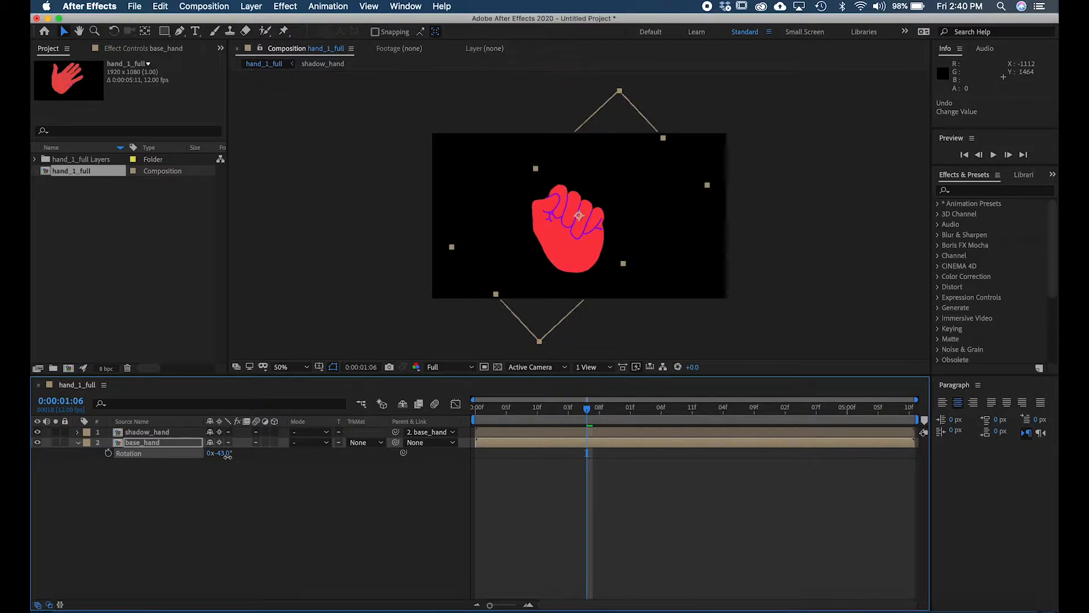
{"action": "left_click_drag", "start_coordinate": [486, 408], "coordinate": [476, 407]}
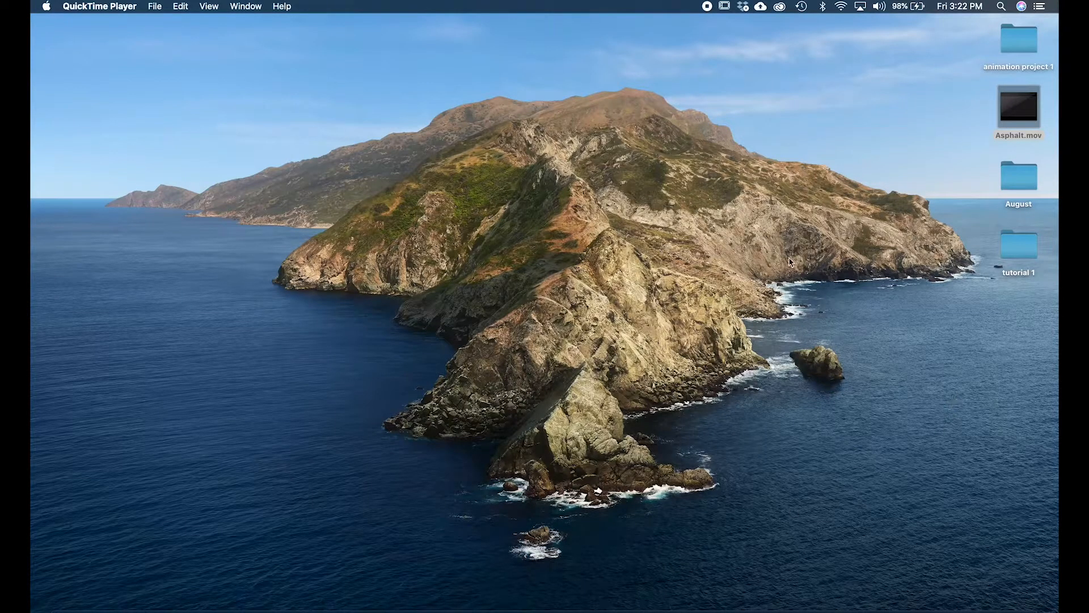
Step: Open the Asphalt.mov texture video from the desktop in QuickTime Player, play it through, and close it
{"action": "double_click", "coordinate": [1013, 111]}
{"action": "key", "text": "space"}
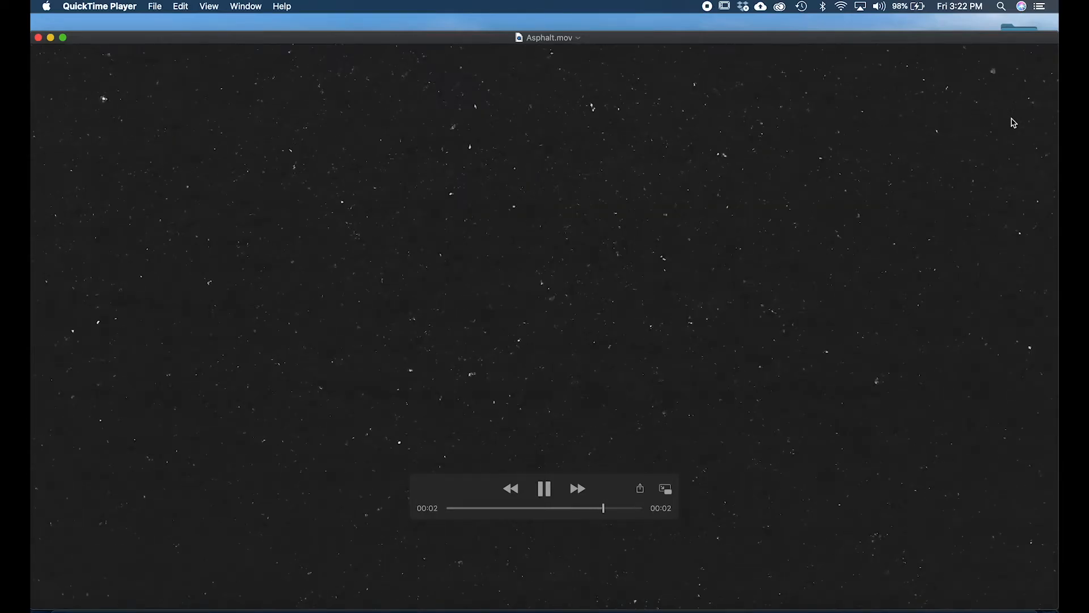
{"action": "key", "text": "space"}
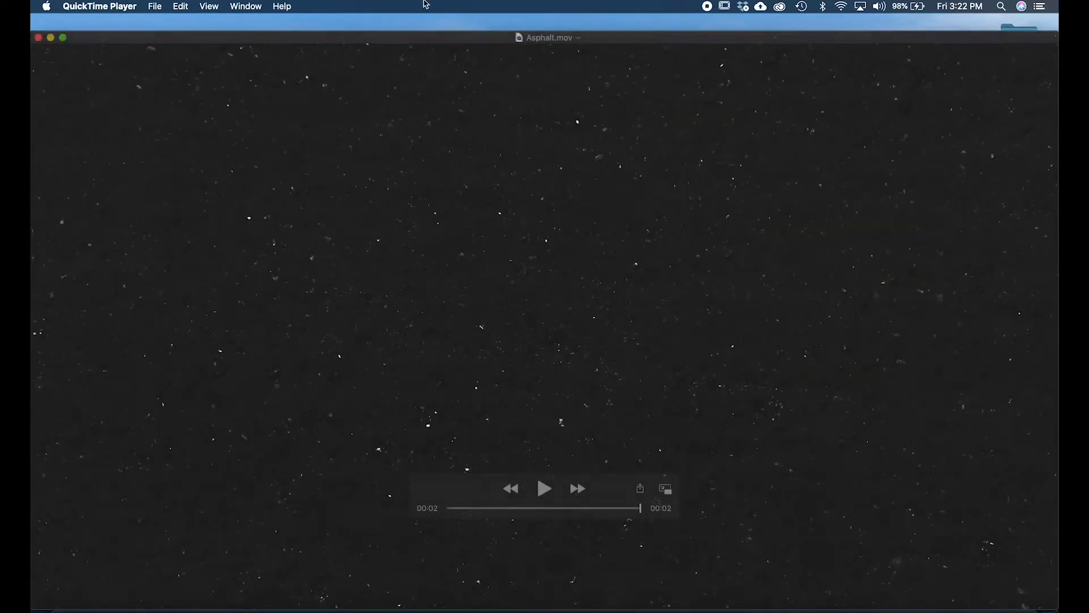
{"action": "left_click", "coordinate": [38, 37]}
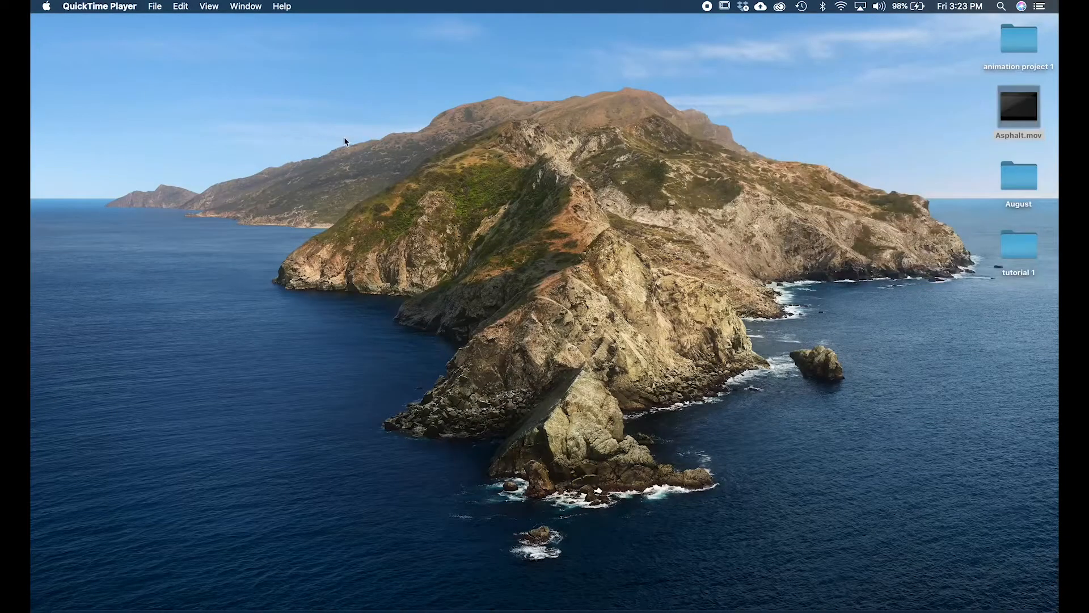
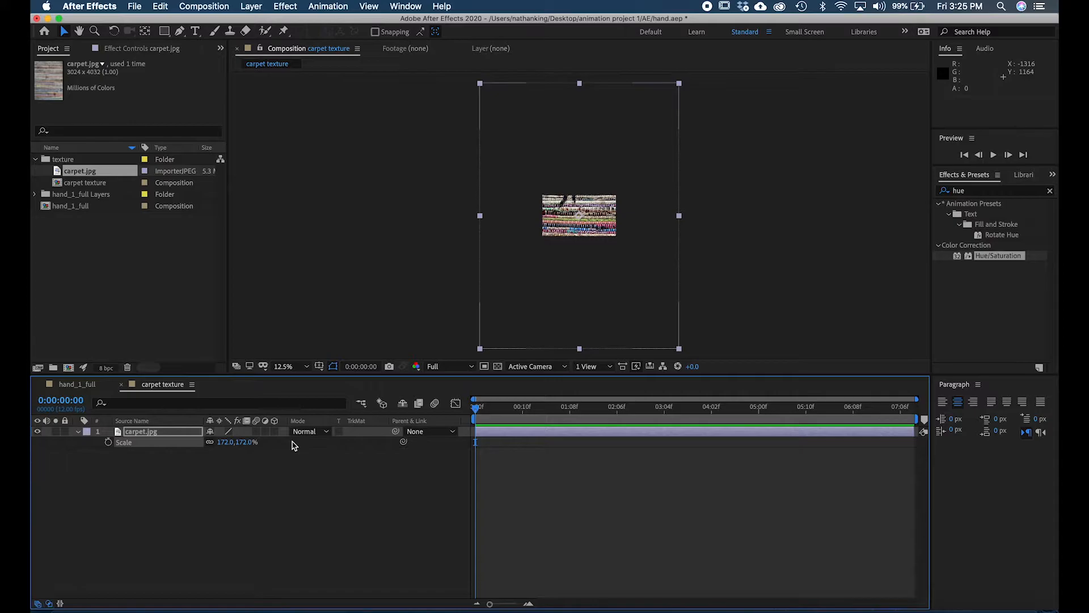
Step: In After Effects, scale carpet.jpg in the carpet texture composition to 66% and move it to about 840, 572
{"action": "key", "text": "period"}
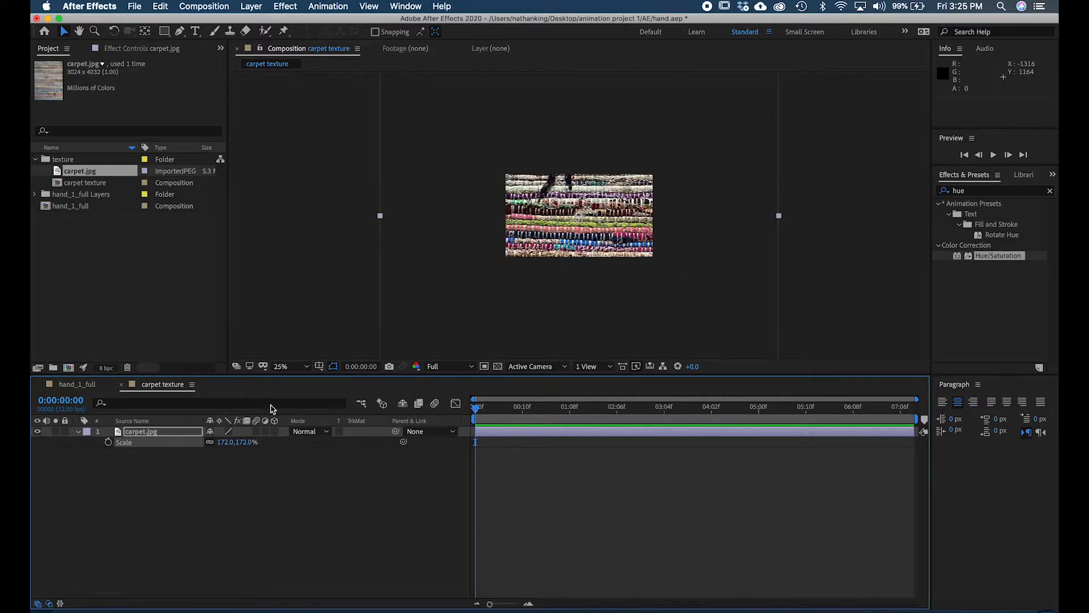
{"action": "left_click_drag", "start_coordinate": [238, 442], "coordinate": [172, 432]}
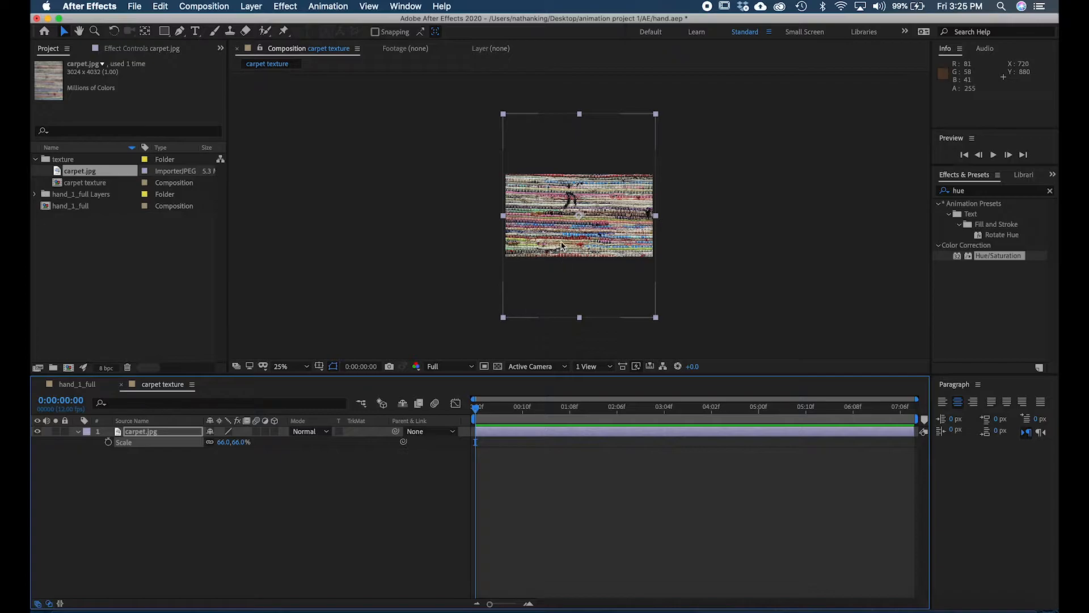
{"action": "mouse_move", "coordinate": [564, 244]}
{"action": "left_mouse_down"}
{"action": "mouse_move", "coordinate": [564, 299]}
{"action": "mouse_move", "coordinate": [565, 221]}
{"action": "mouse_move", "coordinate": [559, 242]}
{"action": "mouse_move", "coordinate": [573, 241]}
{"action": "mouse_move", "coordinate": [552, 248]}
{"action": "left_mouse_up"}
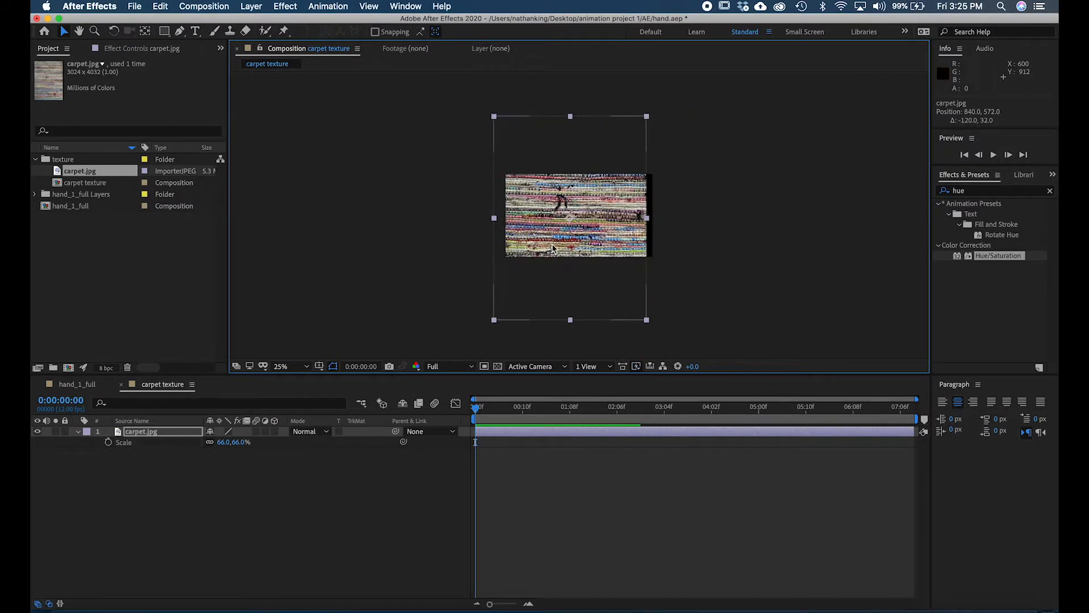
Step: Set the carpet.jpg layer's scale to 100% in the carpet texture composition
{"action": "left_click", "coordinate": [241, 443]}
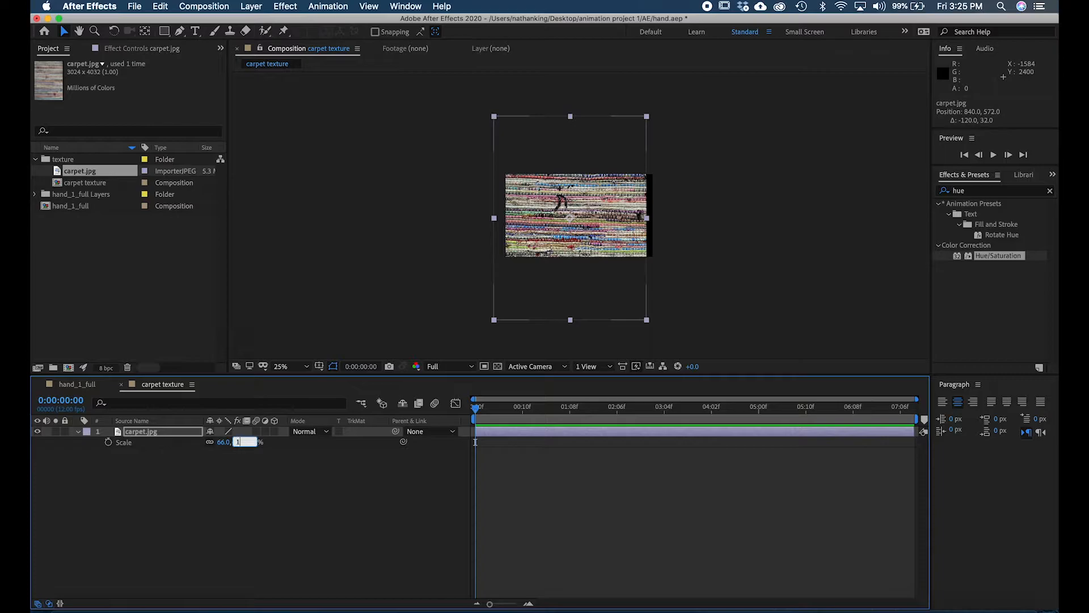
{"action": "type", "text": "100"}
{"action": "key", "text": "Return"}
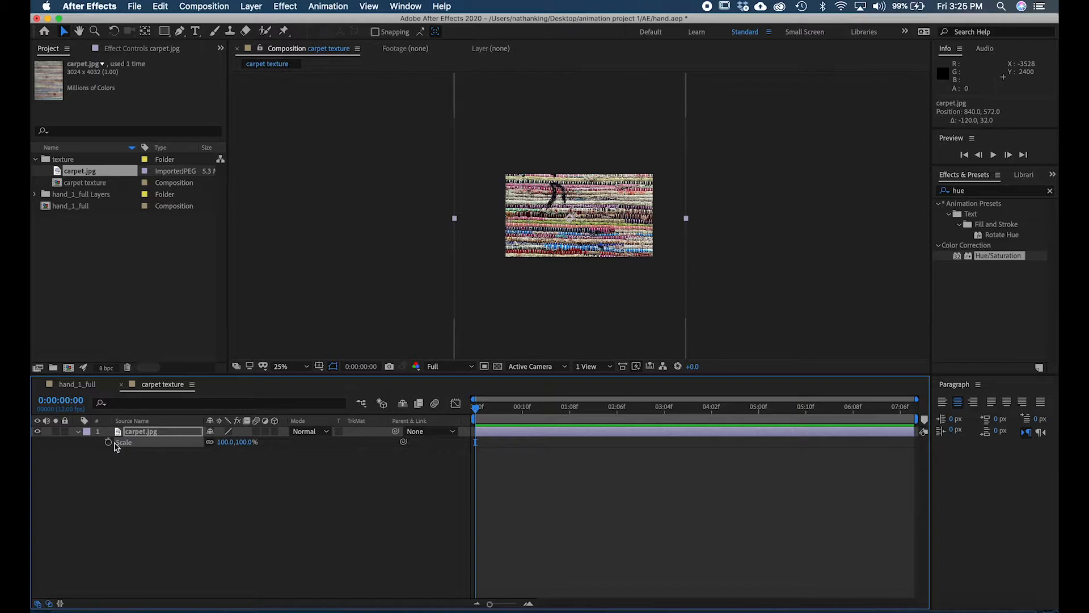
Step: Show only the Position property of the carpet.jpg layer and enable keyframing for it at 0:00:00:00
{"action": "key", "text": "p"}
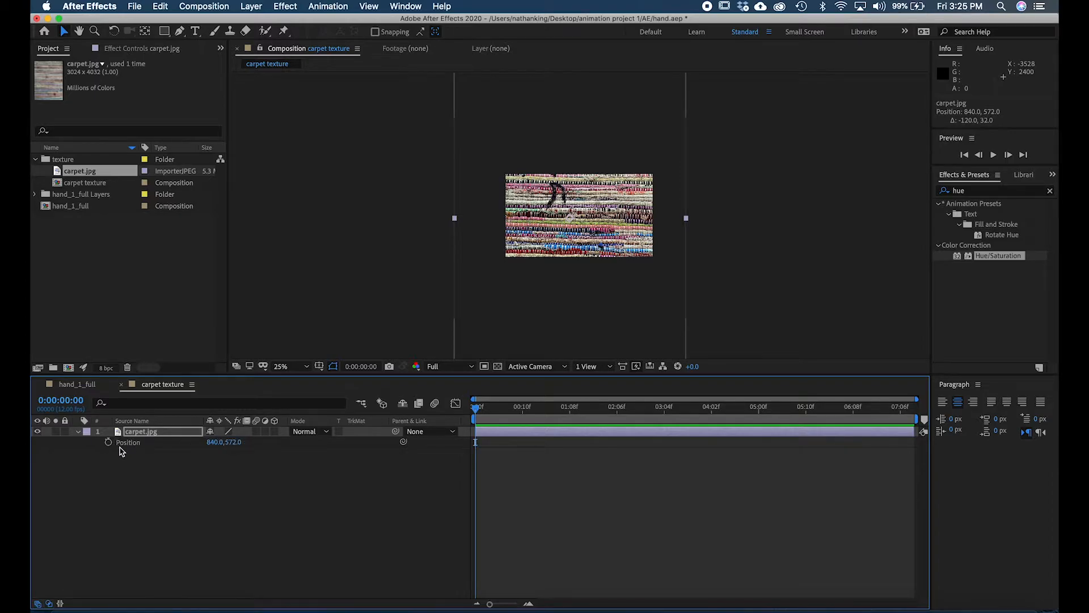
{"action": "left_click", "coordinate": [128, 442]}
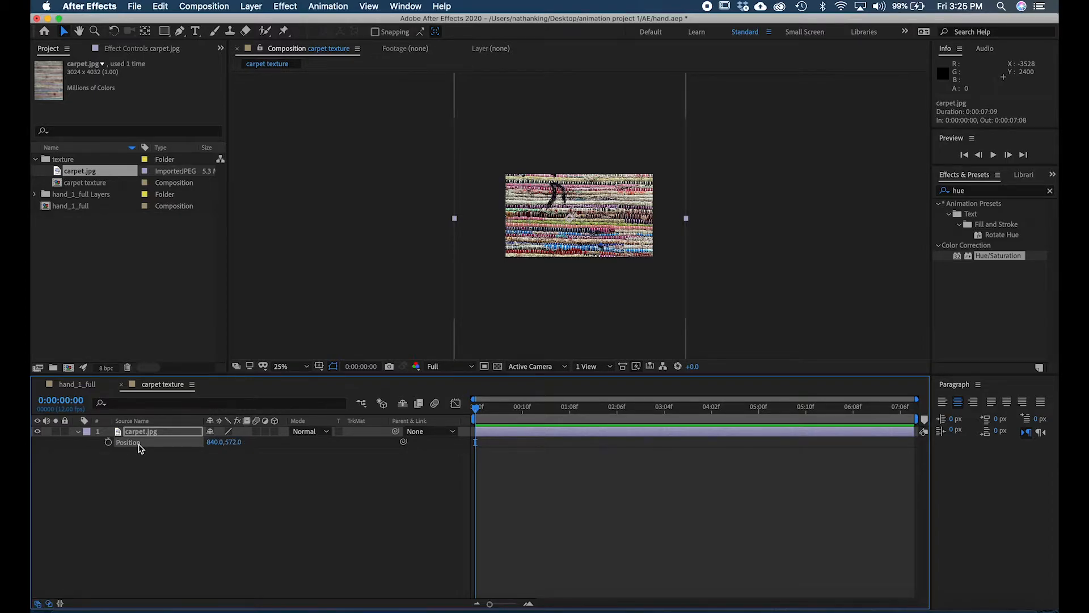
{"action": "key", "text": "p"}
{"action": "key", "text": "p"}
{"action": "left_click", "coordinate": [80, 431]}
{"action": "left_click", "coordinate": [79, 431]}
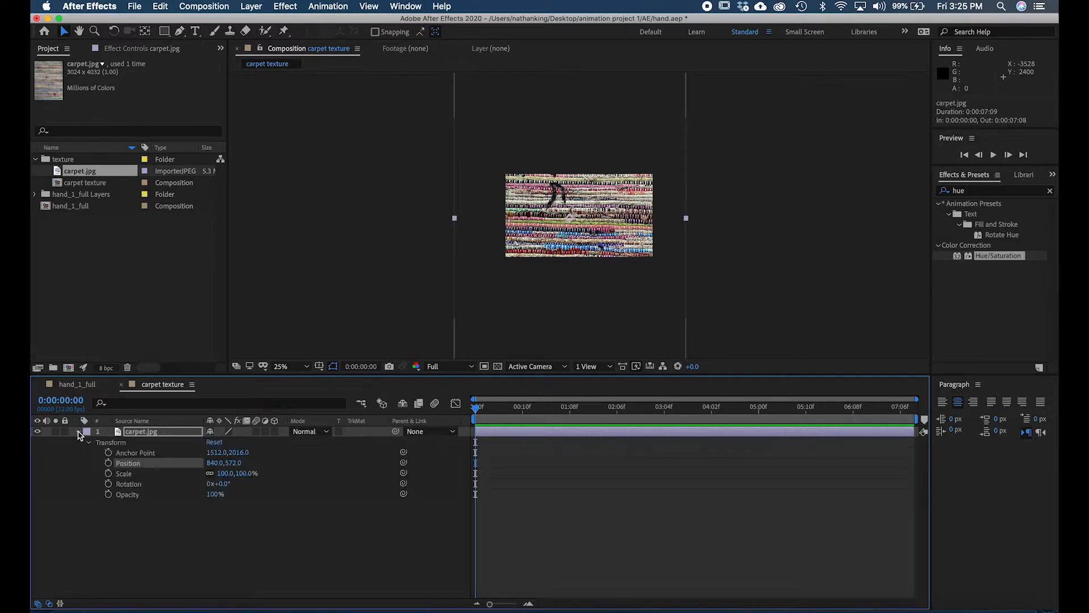
{"action": "key", "text": "p"}
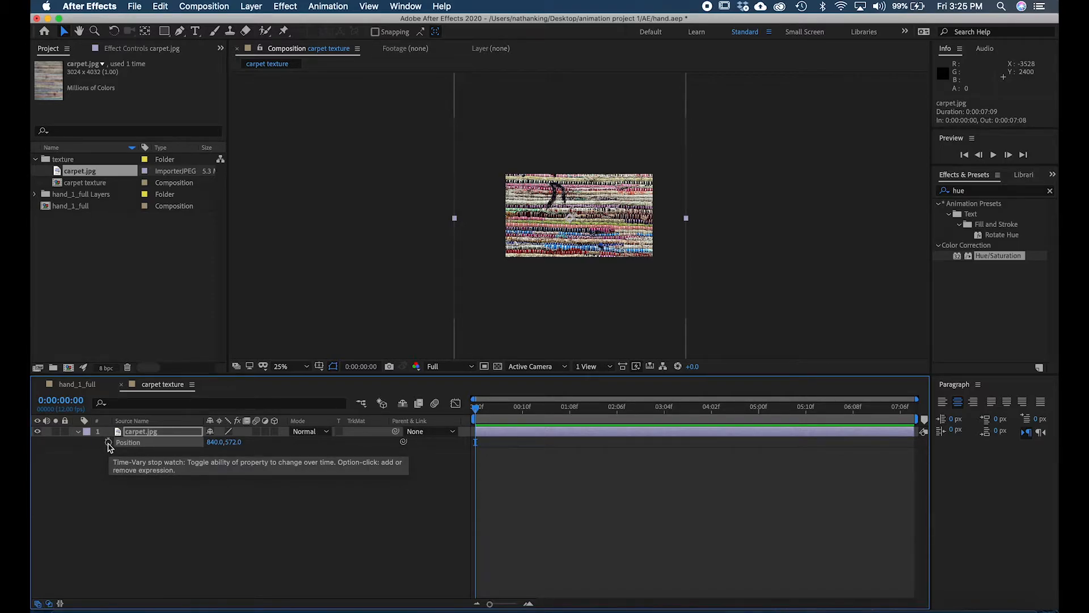
{"action": "left_click", "coordinate": [108, 442]}
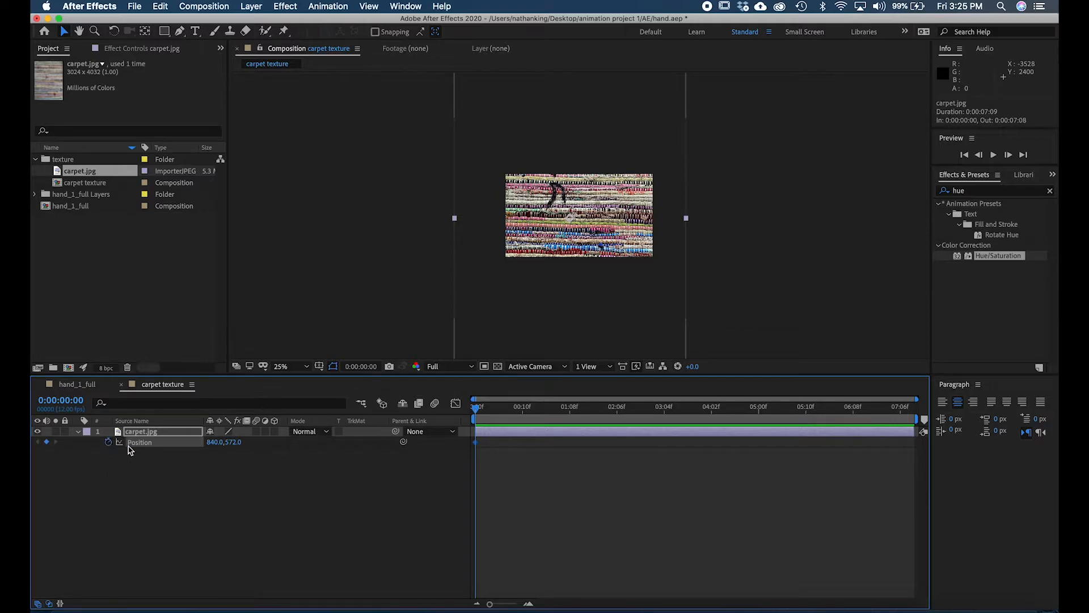
Step: Add Position keyframes to carpet.jpg every three frames from 0:00:00:03 to 0:00:01:00, moving the image elsewhere each time, first to about 520, 1652
{"action": "left_click_drag", "start_coordinate": [492, 606], "coordinate": [517, 607]}
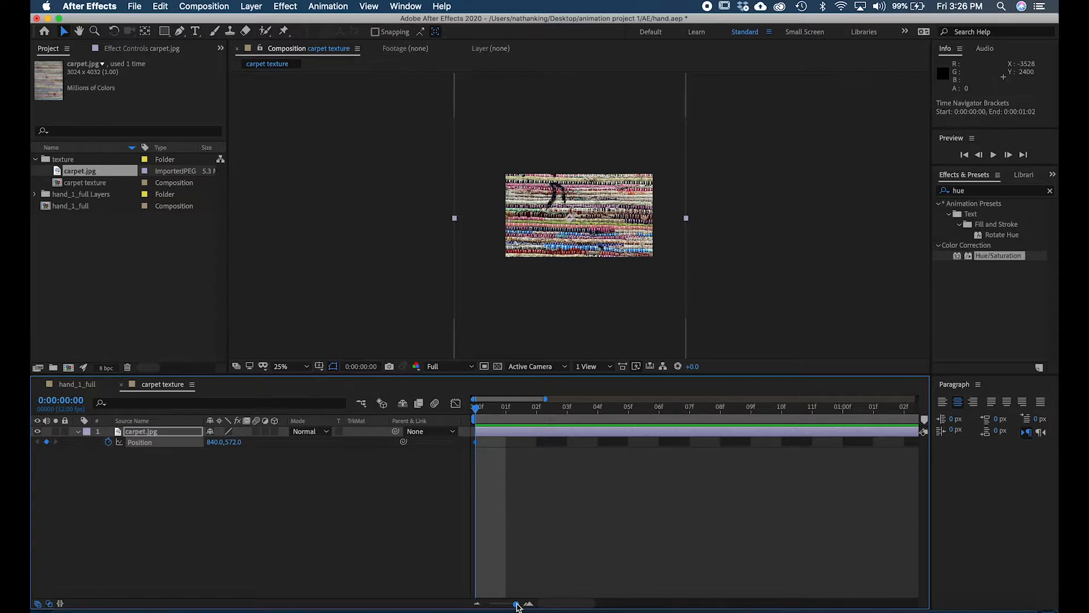
{"action": "left_click", "coordinate": [566, 418]}
{"action": "left_click_drag", "start_coordinate": [654, 206], "coordinate": [629, 292]}
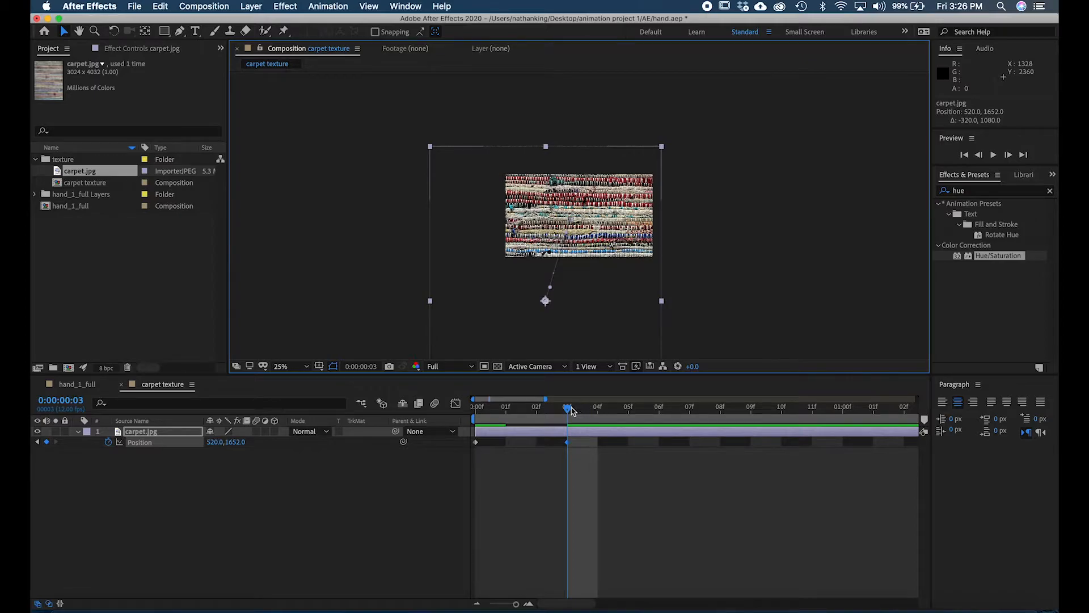
{"action": "left_click_drag", "start_coordinate": [571, 411], "coordinate": [659, 409]}
{"action": "left_click_drag", "start_coordinate": [488, 235], "coordinate": [614, 234]}
{"action": "left_click_drag", "start_coordinate": [660, 409], "coordinate": [751, 414]}
{"action": "left_click_drag", "start_coordinate": [672, 255], "coordinate": [639, 52]}
{"action": "left_click", "coordinate": [843, 410]}
{"action": "left_click_drag", "start_coordinate": [670, 244], "coordinate": [625, 285]}
Step: Continue the three-frame Position keyframes on carpet.jpg from 0:00:01:03 to 0:00:02:00, including about 888, 1236 at 0:00:01:06 and 456, 812 at 0:00:02:00
{"action": "scroll", "coordinate": [789, 410], "scroll_direction": "right", "scroll_amount": 5}
{"action": "left_click", "coordinate": [788, 409]}
{"action": "left_click_drag", "start_coordinate": [563, 215], "coordinate": [600, 290]}
{"action": "scroll", "coordinate": [741, 408], "scroll_direction": "right", "scroll_amount": 5}
{"action": "left_click", "coordinate": [734, 409]}
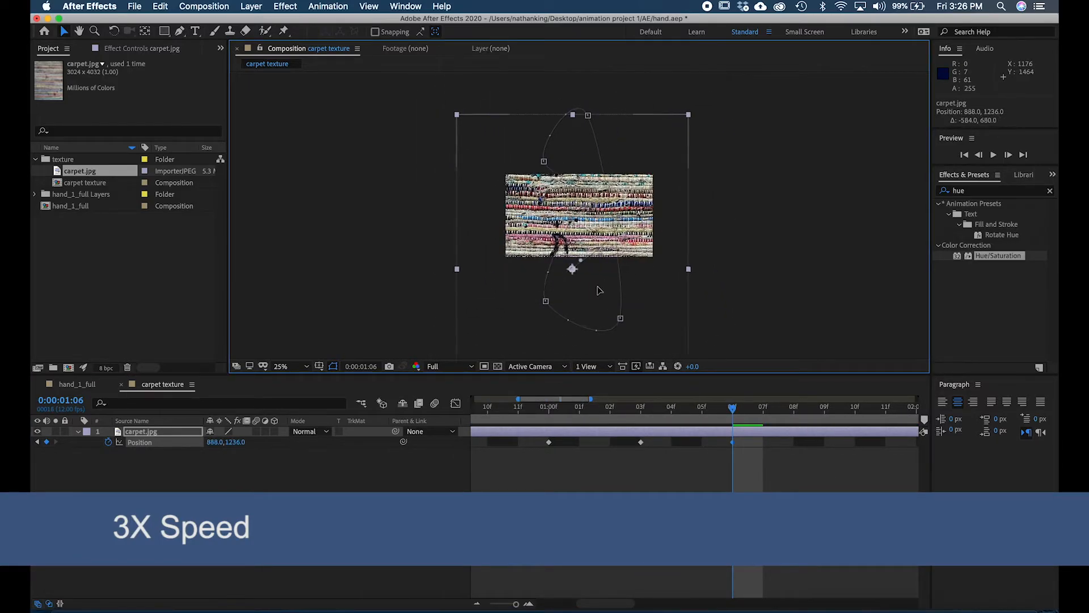
{"action": "scroll", "coordinate": [737, 408], "scroll_direction": "right", "scroll_amount": 5}
{"action": "left_click", "coordinate": [726, 409]}
{"action": "left_click_drag", "start_coordinate": [605, 206], "coordinate": [569, 115]}
{"action": "left_click", "coordinate": [818, 410]}
{"action": "left_click_drag", "start_coordinate": [571, 236], "coordinate": [571, 364]}
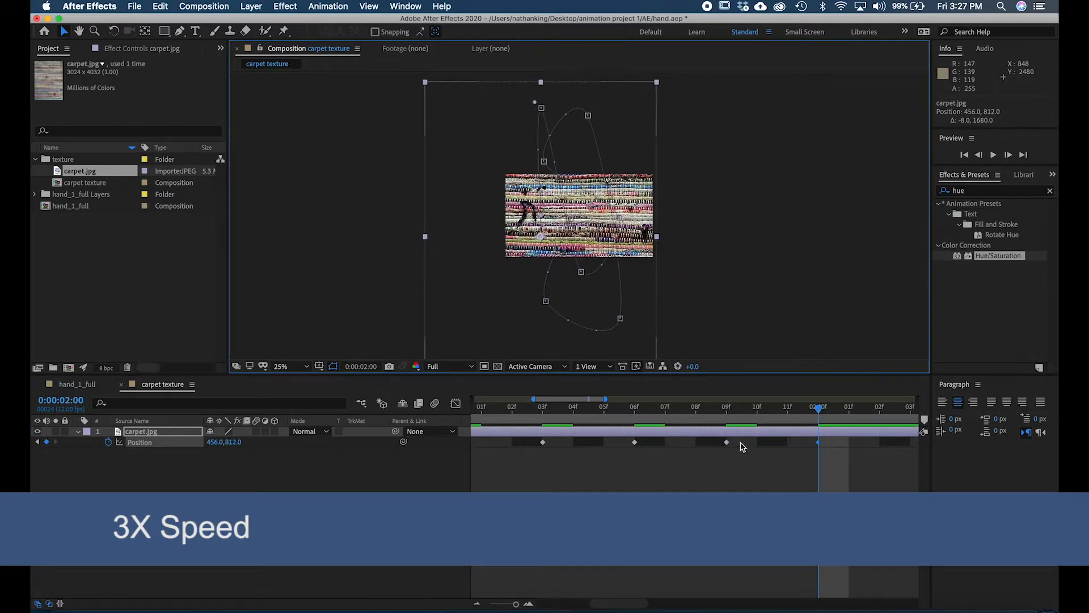
Step: Add carpet.jpg Position keyframes at 0:00:02:03, 0:00:02:06 (about 1024, 1708) and 0:00:02:09 (about 1448, -180)
{"action": "scroll", "coordinate": [741, 447], "scroll_direction": "right", "scroll_amount": 5}
{"action": "left_click", "coordinate": [715, 409]}
{"action": "left_click_drag", "start_coordinate": [612, 263], "coordinate": [689, 145]}
{"action": "left_click", "coordinate": [807, 413]}
{"action": "left_click_drag", "start_coordinate": [674, 226], "coordinate": [643, 415]}
{"action": "scroll", "coordinate": [771, 450], "scroll_direction": "right", "scroll_amount": 5}
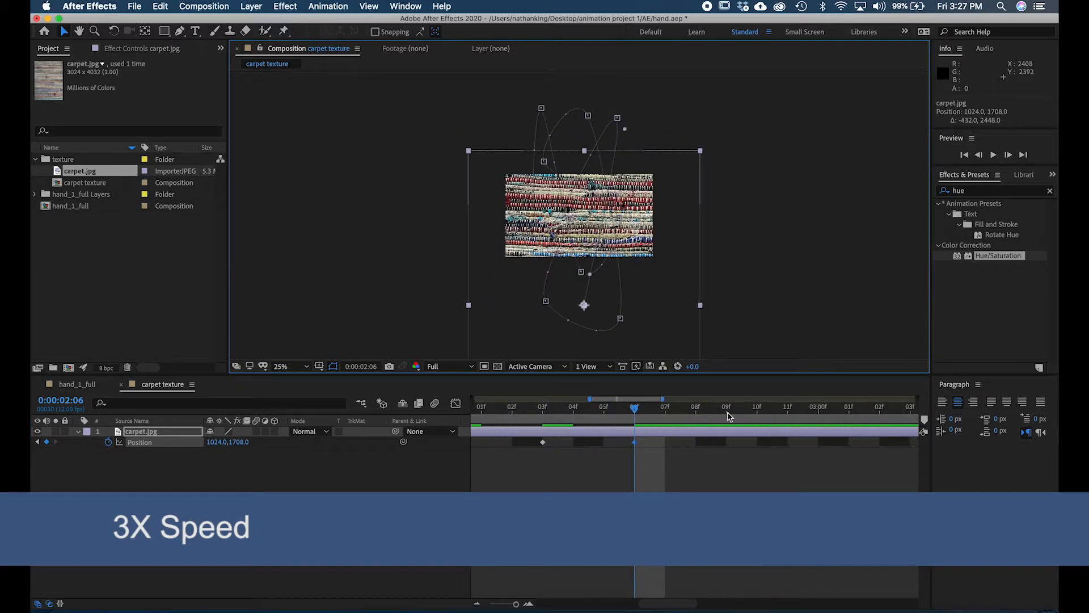
{"action": "left_click", "coordinate": [726, 409]}
{"action": "left_click_drag", "start_coordinate": [668, 303], "coordinate": [708, 174]}
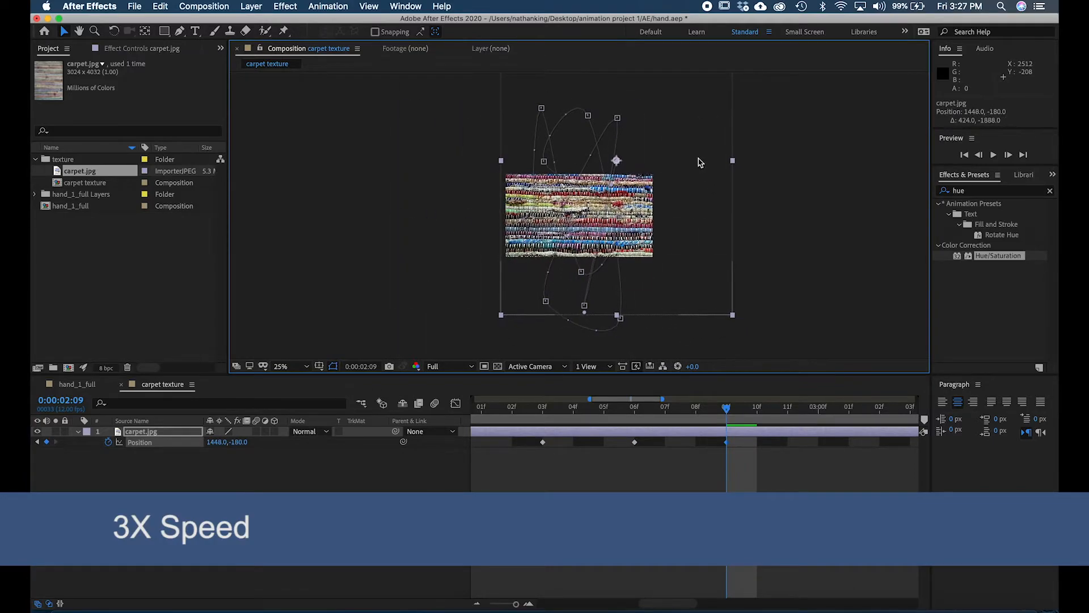
Step: Keep adding carpet.jpg Position keyframes every three frames up to 0:00:05:00, placing the image at about 1296, 1732 on the last one
{"action": "left_click", "coordinate": [818, 409]}
{"action": "left_click_drag", "start_coordinate": [640, 219], "coordinate": [577, 294]}
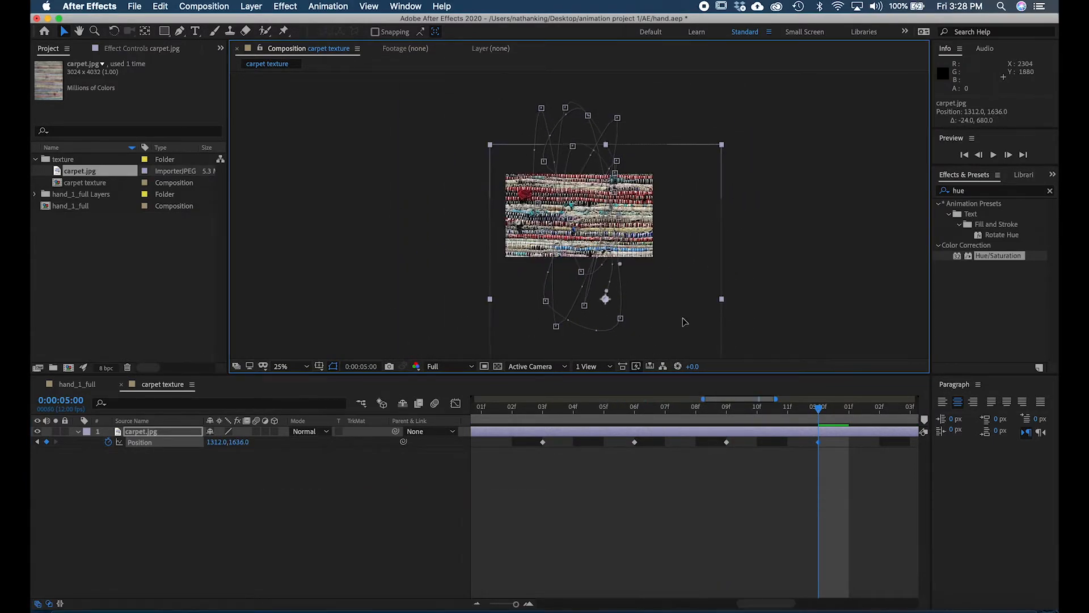
{"action": "left_click_drag", "start_coordinate": [684, 321], "coordinate": [683, 329]}
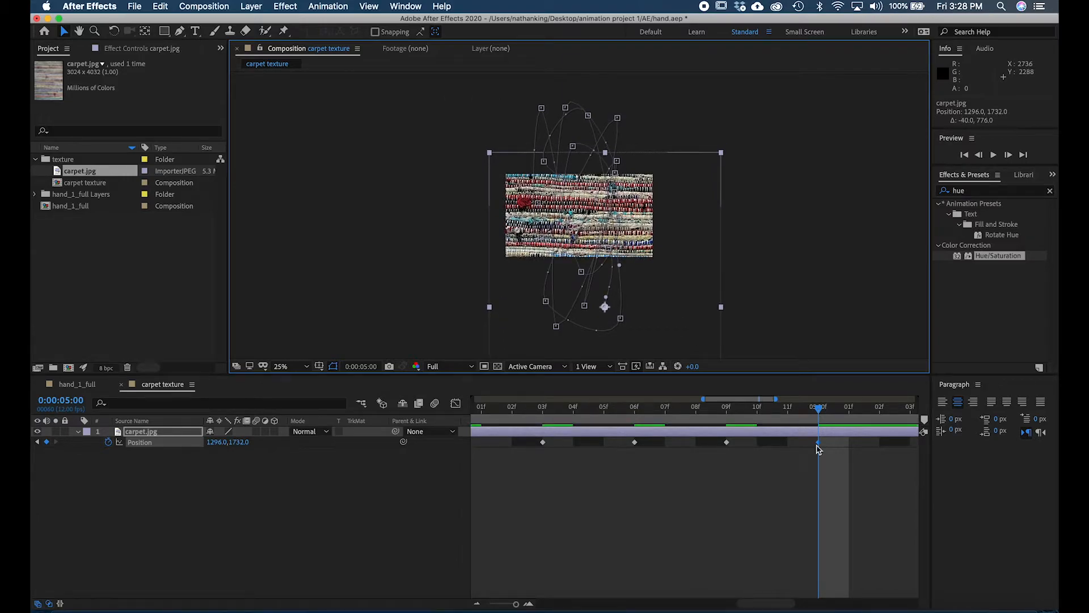
{"action": "left_click", "coordinate": [823, 410]}
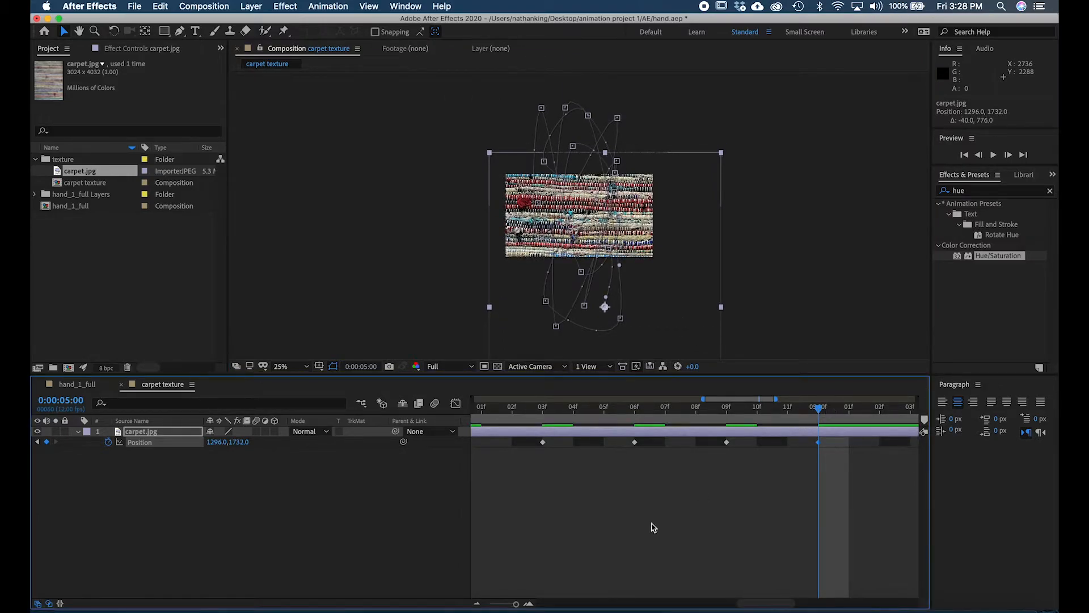
Step: Set the work area to end at 0:00:04:11 and trim the carpet texture composition to the work area
{"action": "left_click_drag", "start_coordinate": [516, 604], "coordinate": [480, 607]}
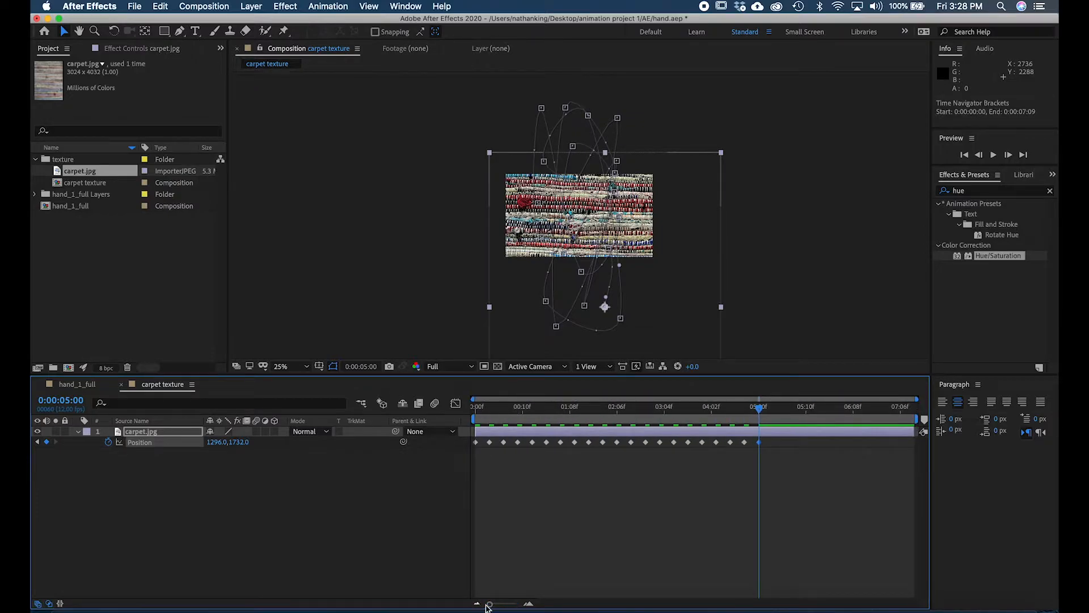
{"action": "mouse_move", "coordinate": [920, 419]}
{"action": "left_mouse_down"}
{"action": "mouse_move", "coordinate": [851, 420]}
{"action": "mouse_move", "coordinate": [762, 442]}
{"action": "mouse_move", "coordinate": [924, 420]}
{"action": "left_mouse_up"}
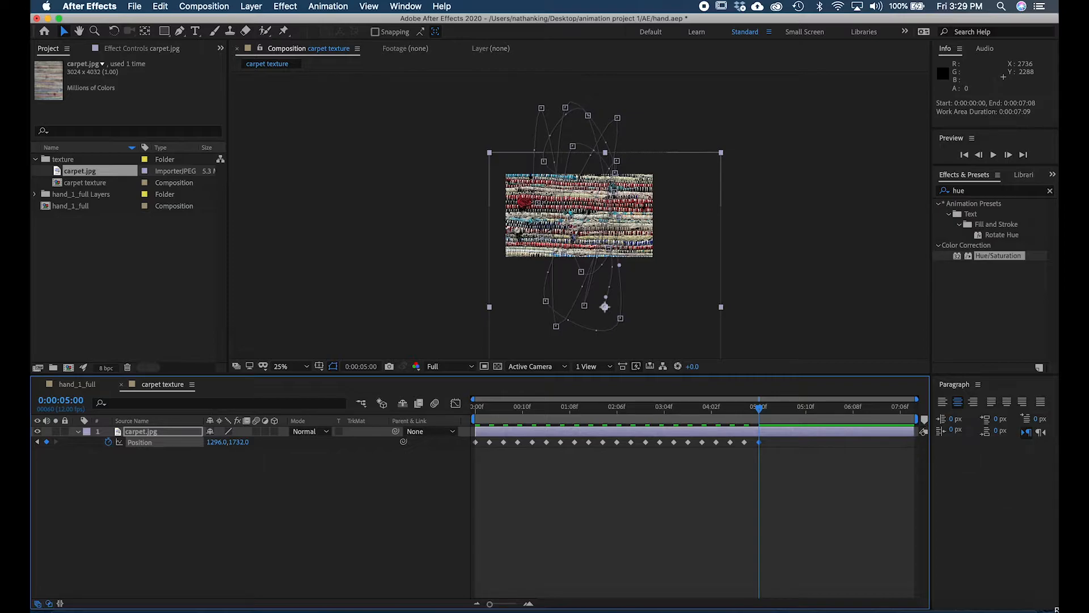
{"action": "key", "text": "n"}
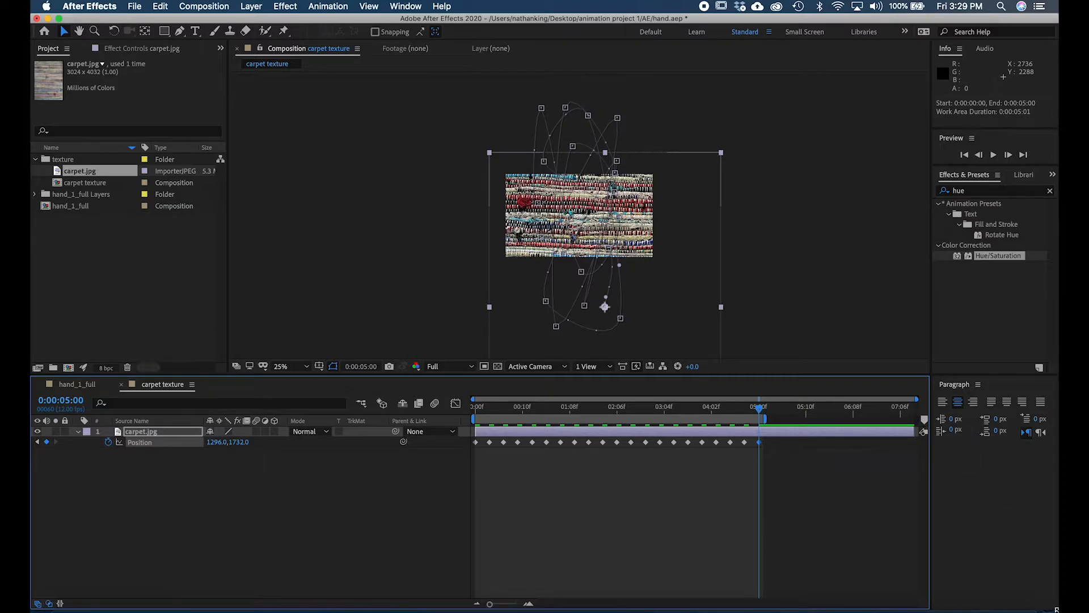
{"action": "left_click_drag", "start_coordinate": [769, 419], "coordinate": [767, 418]}
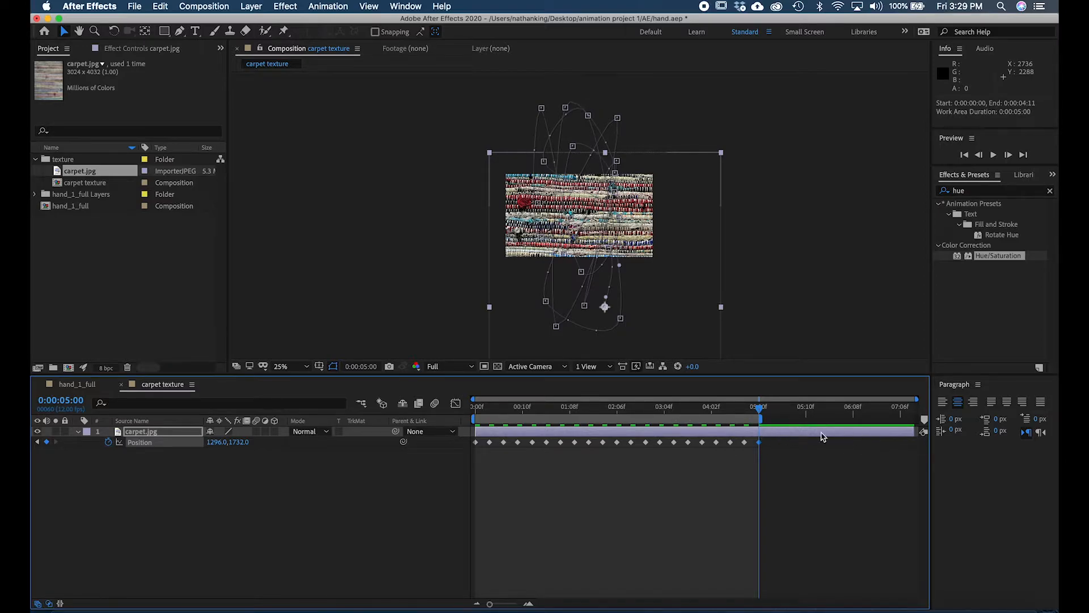
{"action": "right_click", "coordinate": [667, 420]}
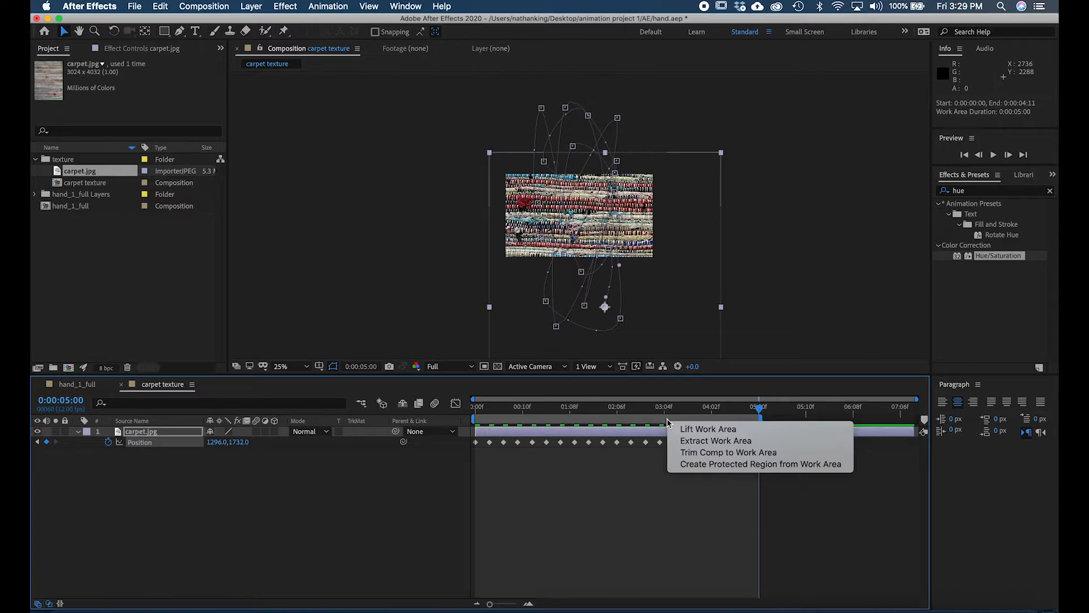
{"action": "left_click", "coordinate": [707, 456]}
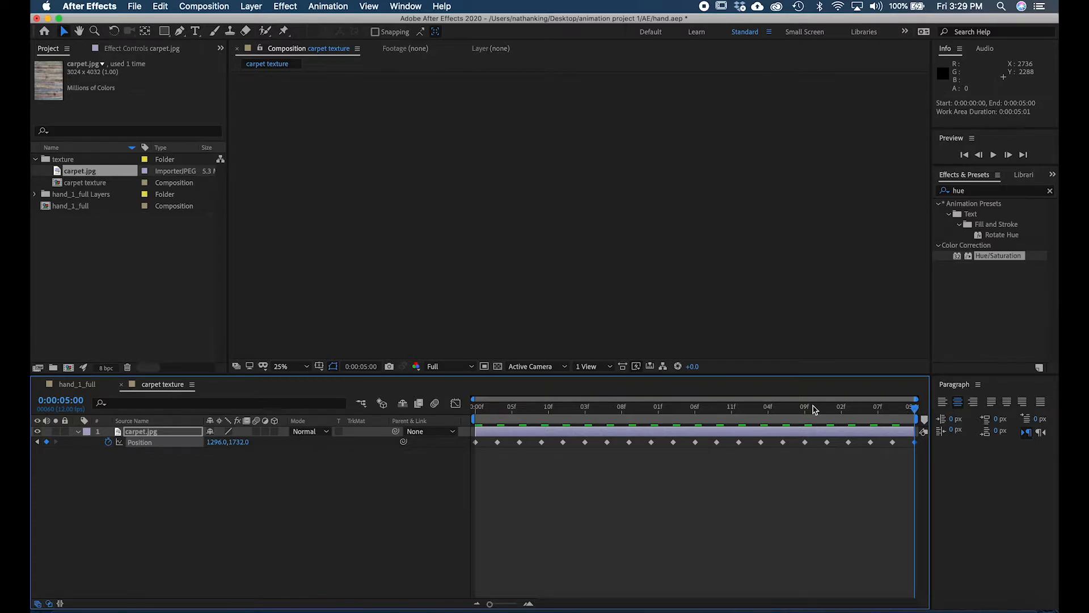
Step: Enlarge the composition view to 50% and preview the carpet texture animation from the start
{"action": "left_click_drag", "start_coordinate": [815, 408], "coordinate": [325, 405]}
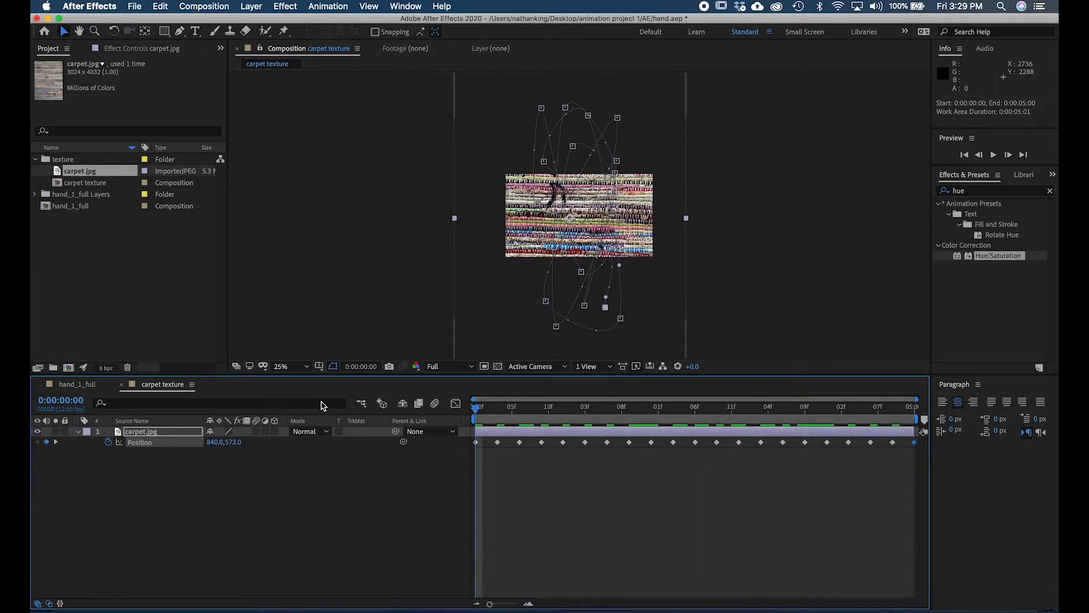
{"action": "key", "text": "period"}
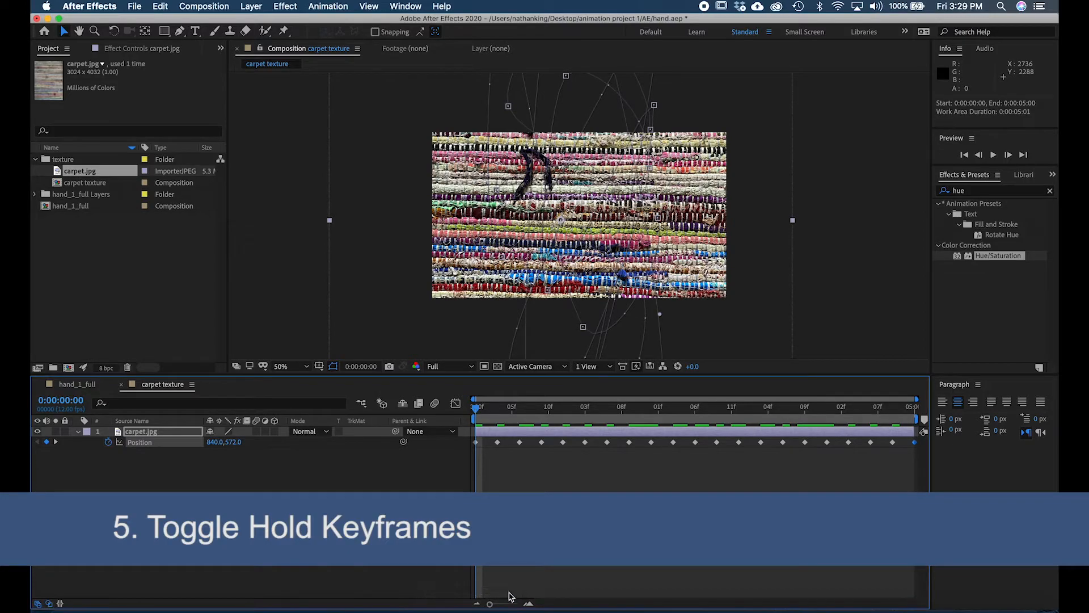
{"action": "left_click_drag", "start_coordinate": [491, 605], "coordinate": [509, 605]}
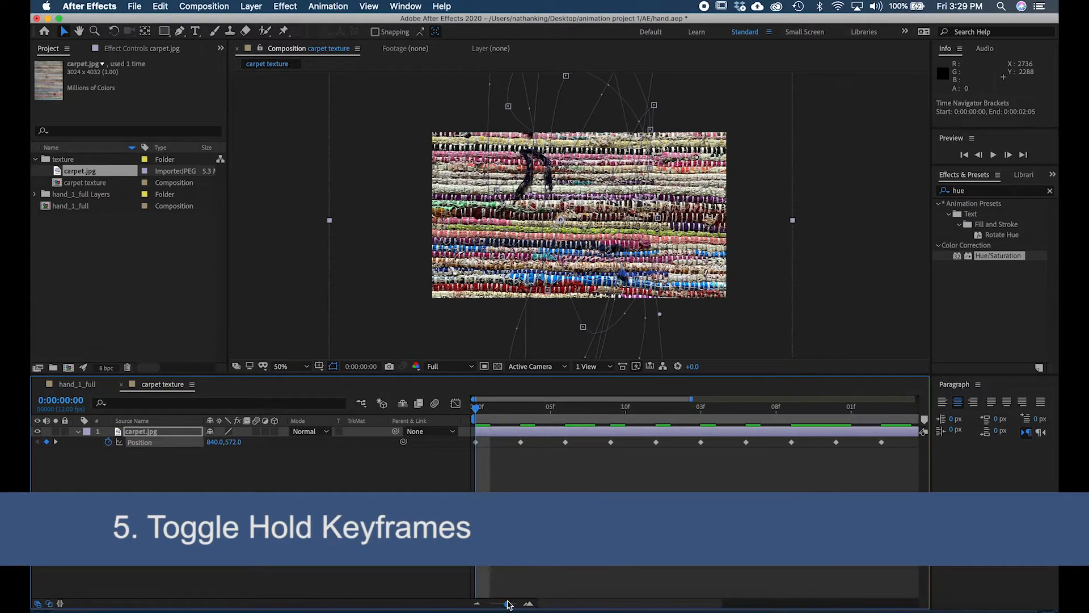
{"action": "left_click_drag", "start_coordinate": [481, 411], "coordinate": [373, 437]}
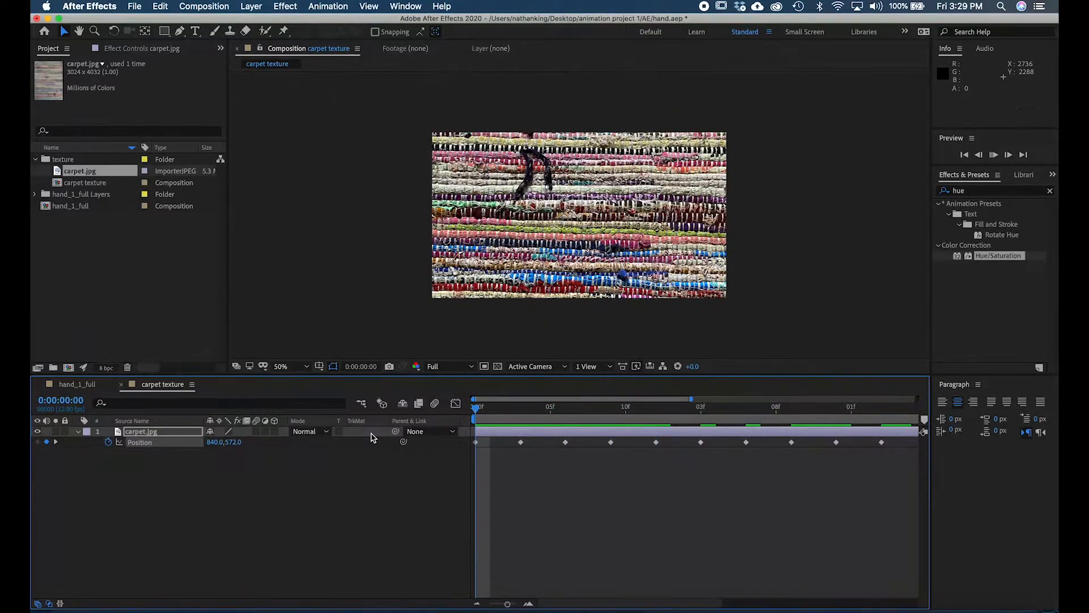
{"action": "key", "text": "space"}
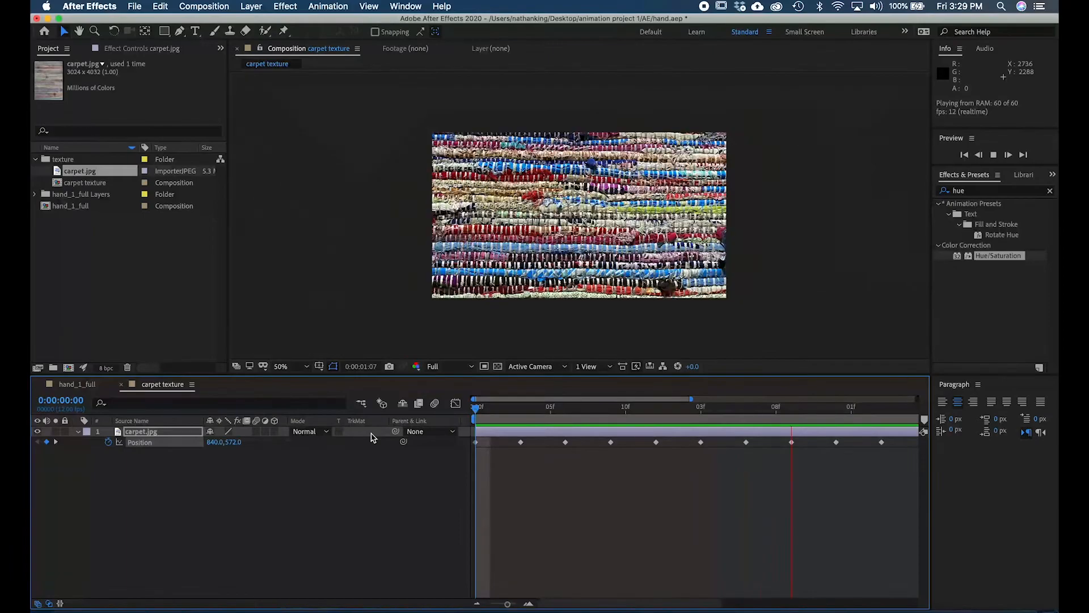
{"action": "key", "text": "space"}
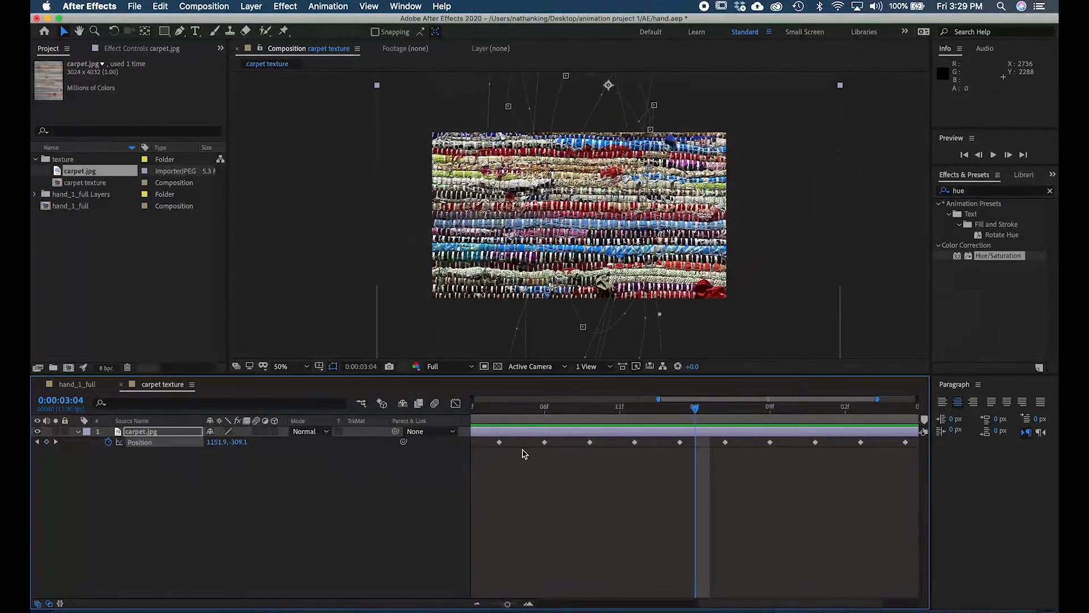
Step: Select all Position keyframes of carpet.jpg and convert them to hold keyframes
{"action": "scroll", "coordinate": [524, 455], "scroll_direction": "left", "scroll_amount": 10}
{"action": "left_click_drag", "start_coordinate": [508, 605], "coordinate": [479, 606]}
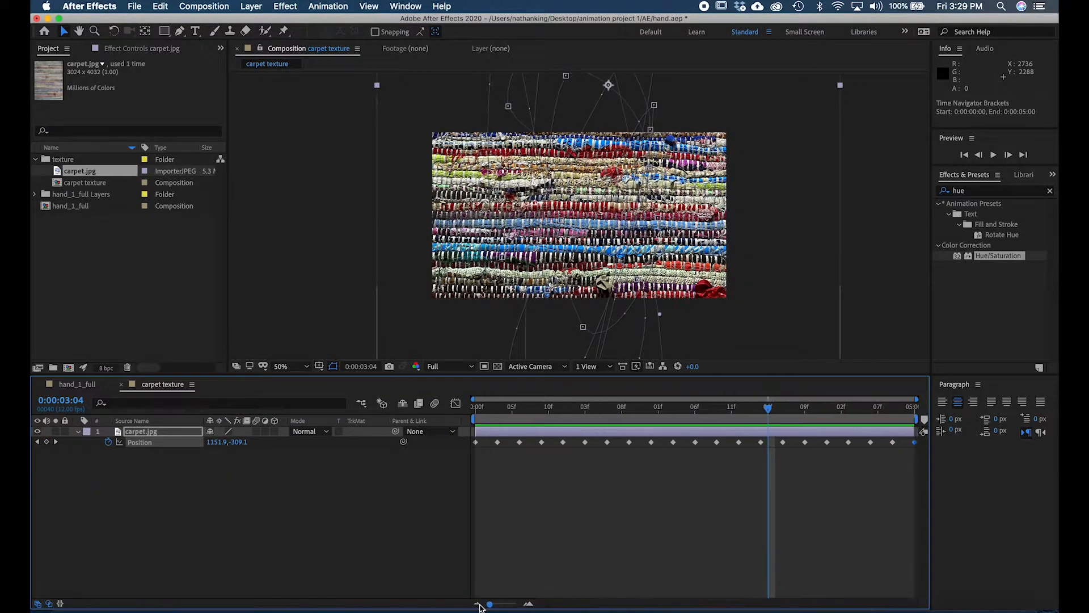
{"action": "left_click", "coordinate": [489, 521]}
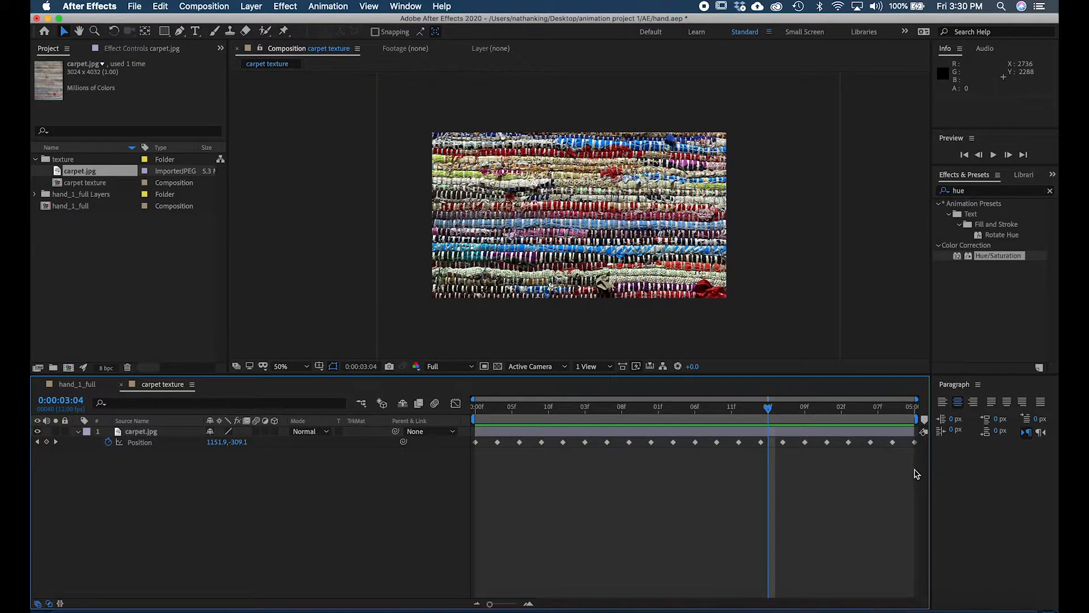
{"action": "left_click_drag", "start_coordinate": [920, 474], "coordinate": [466, 445]}
{"action": "right_click", "coordinate": [498, 442]}
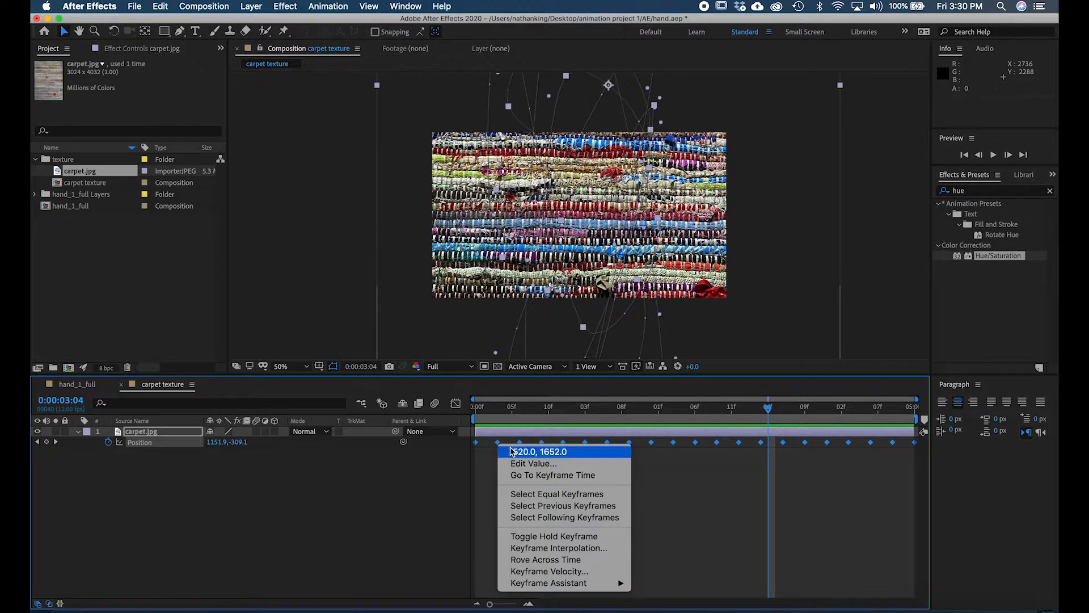
{"action": "left_click", "coordinate": [554, 537]}
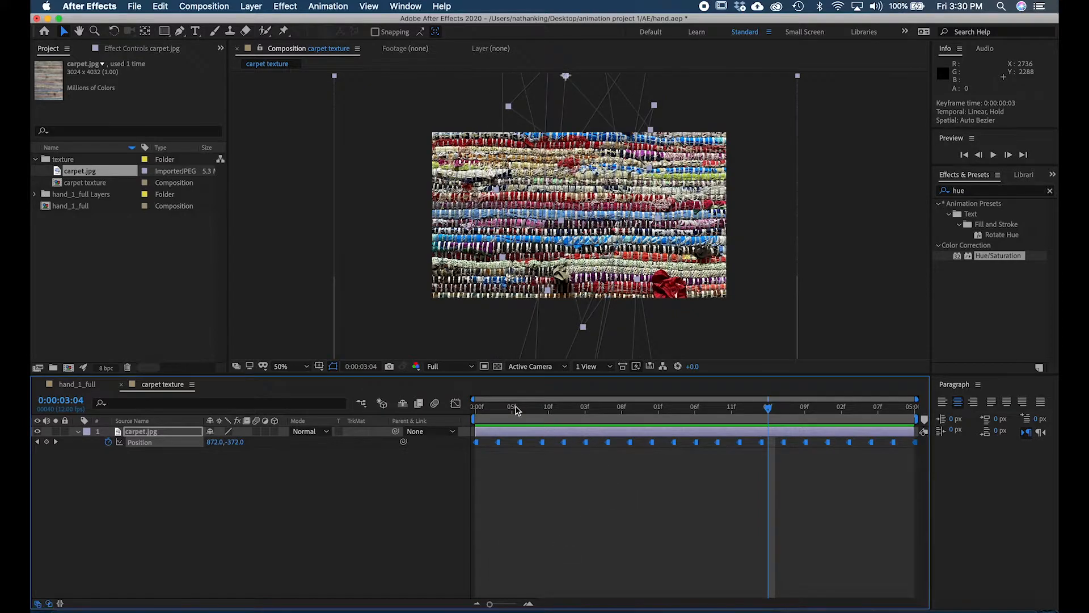
Step: Preview the carpet texture with its hold keyframes, revisit the Toggle Hold Keyframe option, and return the playhead to 0:00:00:00
{"action": "key", "text": "space"}
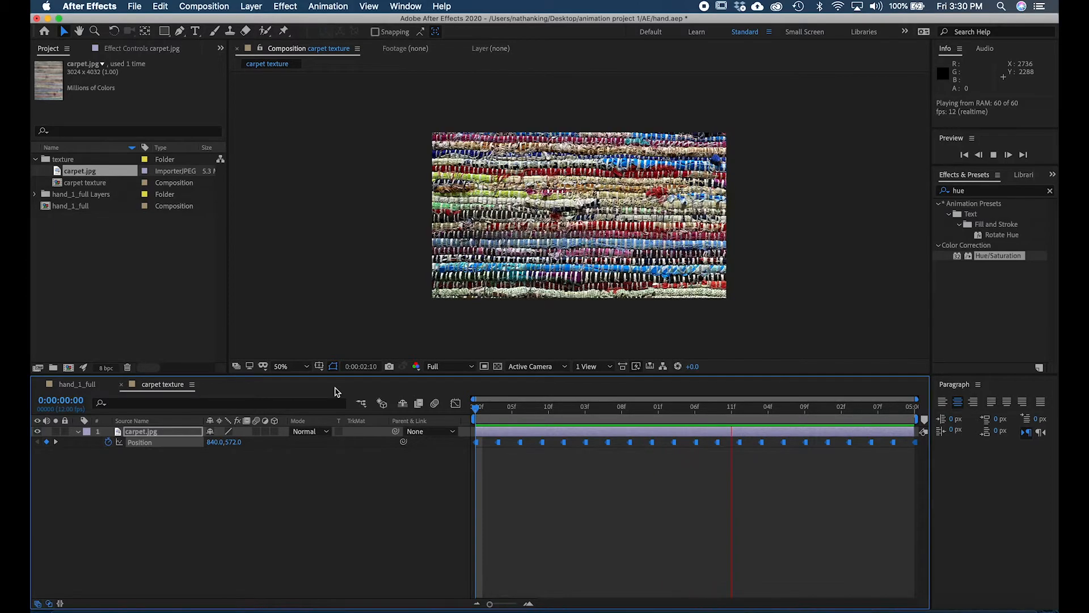
{"action": "key", "text": "space"}
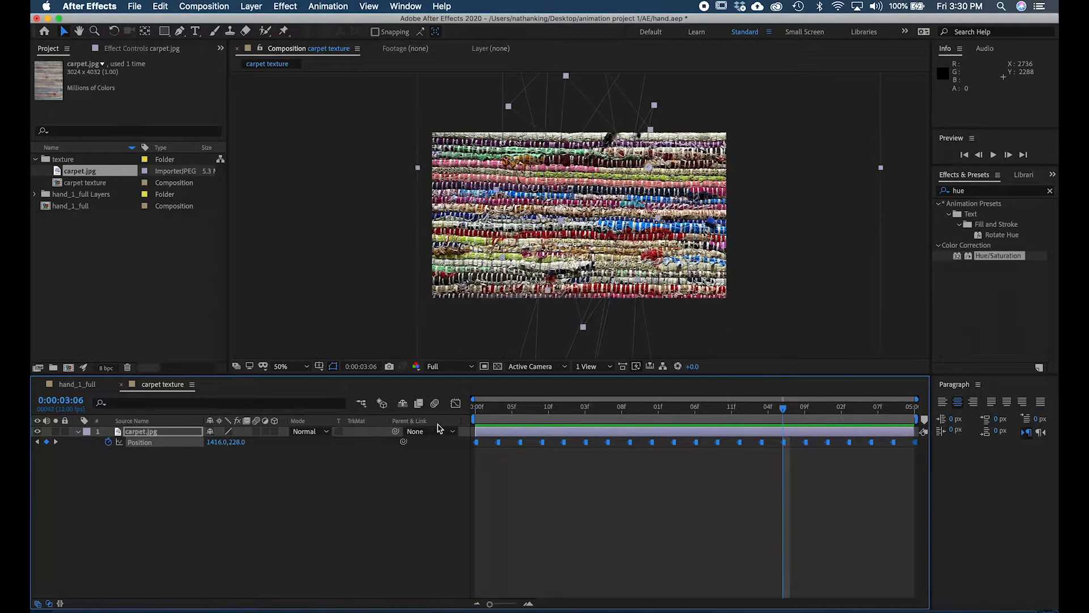
{"action": "right_click", "coordinate": [498, 442]}
{"action": "left_click", "coordinate": [545, 536]}
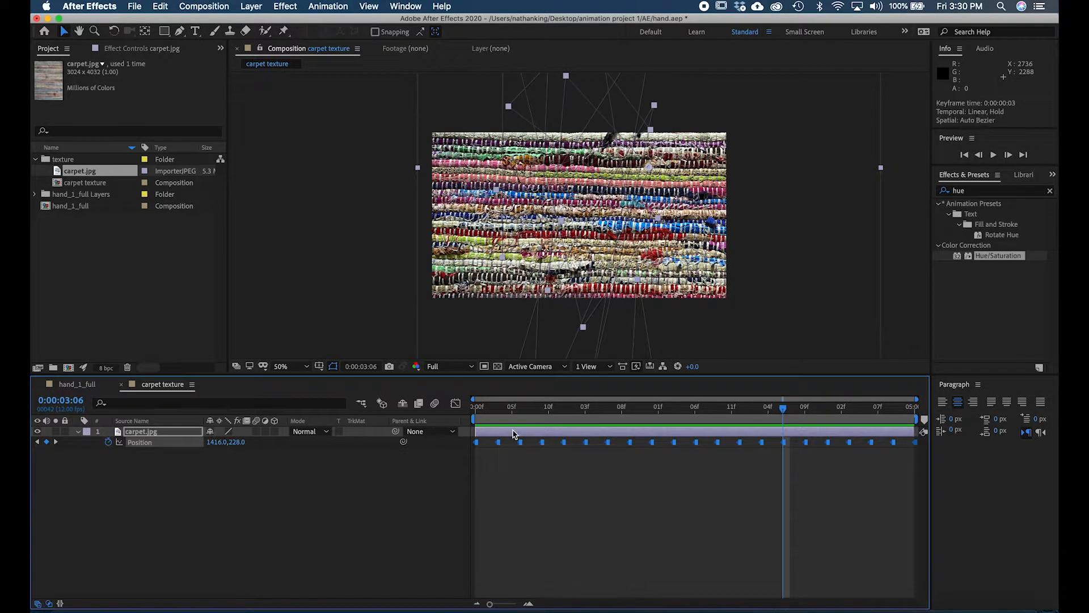
{"action": "key", "text": "Home"}
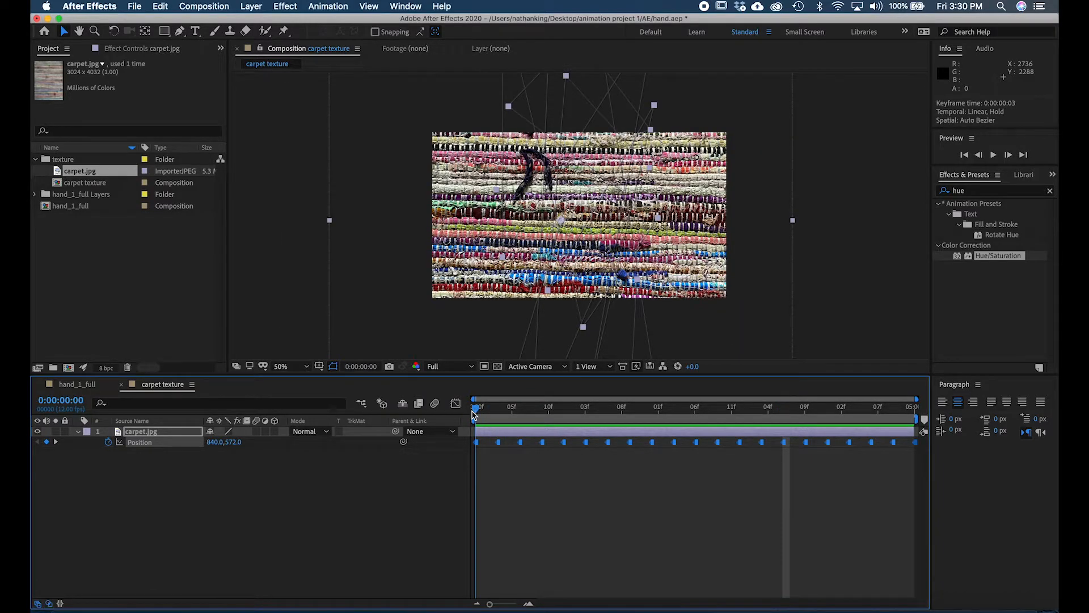
{"action": "left_click_drag", "start_coordinate": [475, 414], "coordinate": [406, 408]}
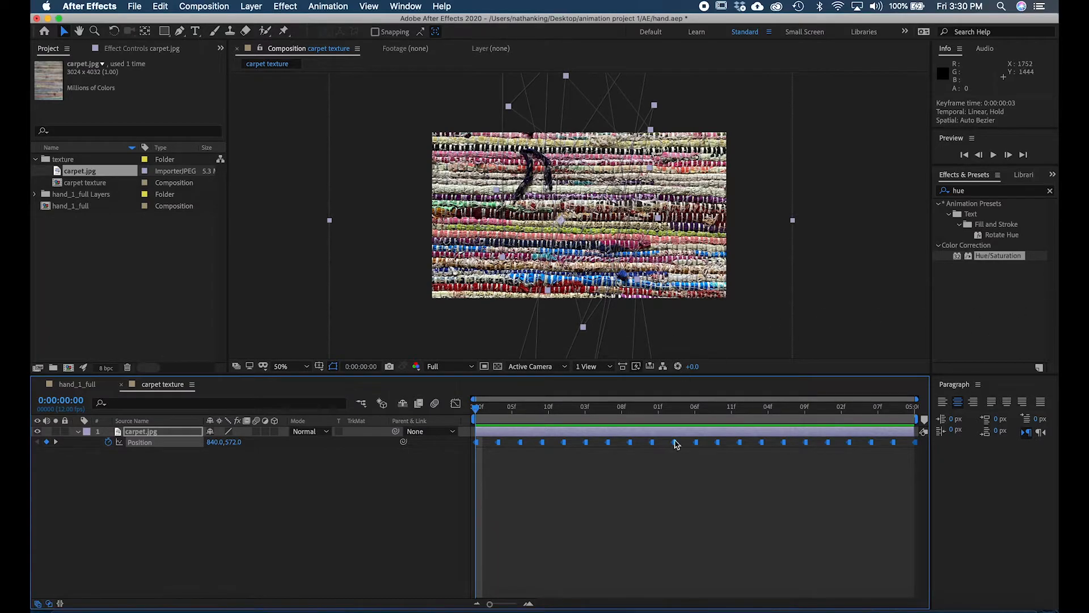
Step: Apply the Hue/Saturation effect to the carpet.jpg layer and set Master Saturation to -100
{"action": "left_click", "coordinate": [653, 500]}
{"action": "left_click", "coordinate": [552, 432]}
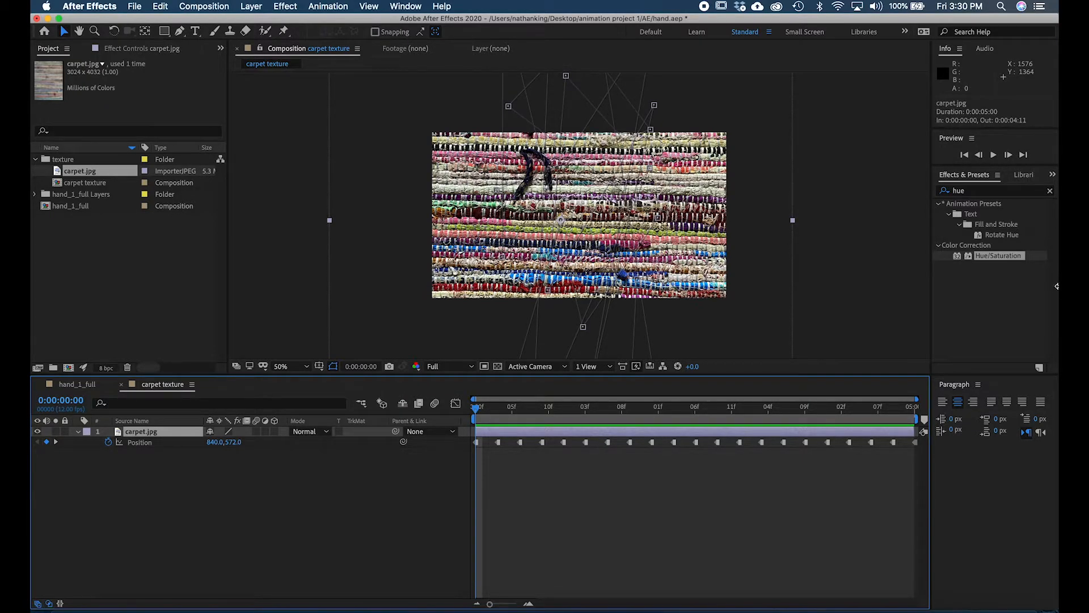
{"action": "left_click_drag", "start_coordinate": [1006, 256], "coordinate": [696, 432]}
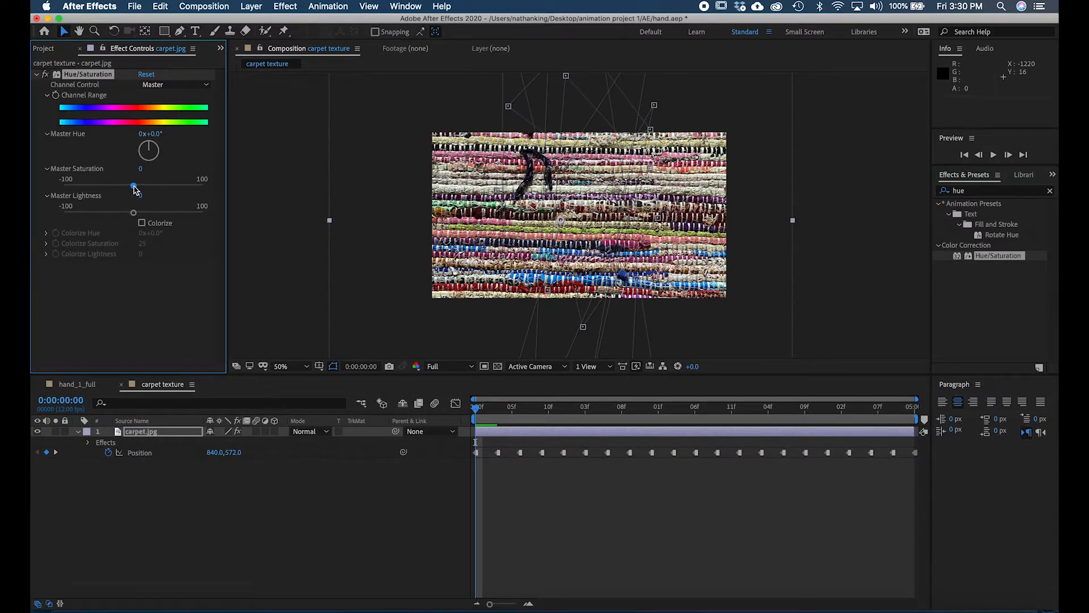
{"action": "left_click_drag", "start_coordinate": [134, 185], "coordinate": [31, 202]}
{"action": "key", "text": "super+z"}
{"action": "left_click_drag", "start_coordinate": [133, 186], "coordinate": [38, 193]}
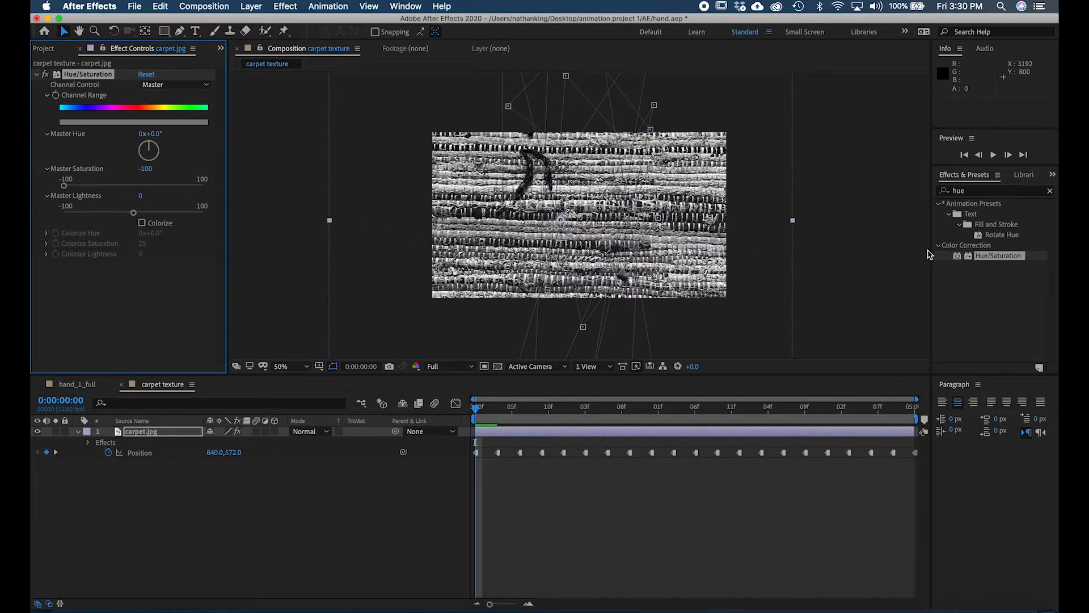
Step: Find the Brightness & Contrast effect and apply it to the carpet.jpg layer
{"action": "left_click", "coordinate": [1008, 193]}
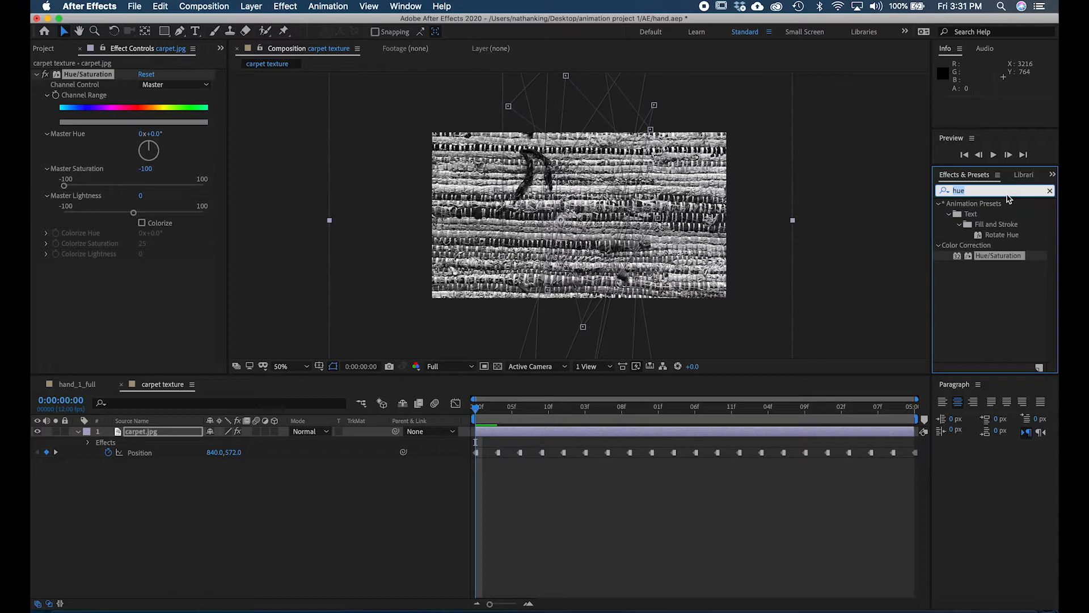
{"action": "type", "text": "bright"}
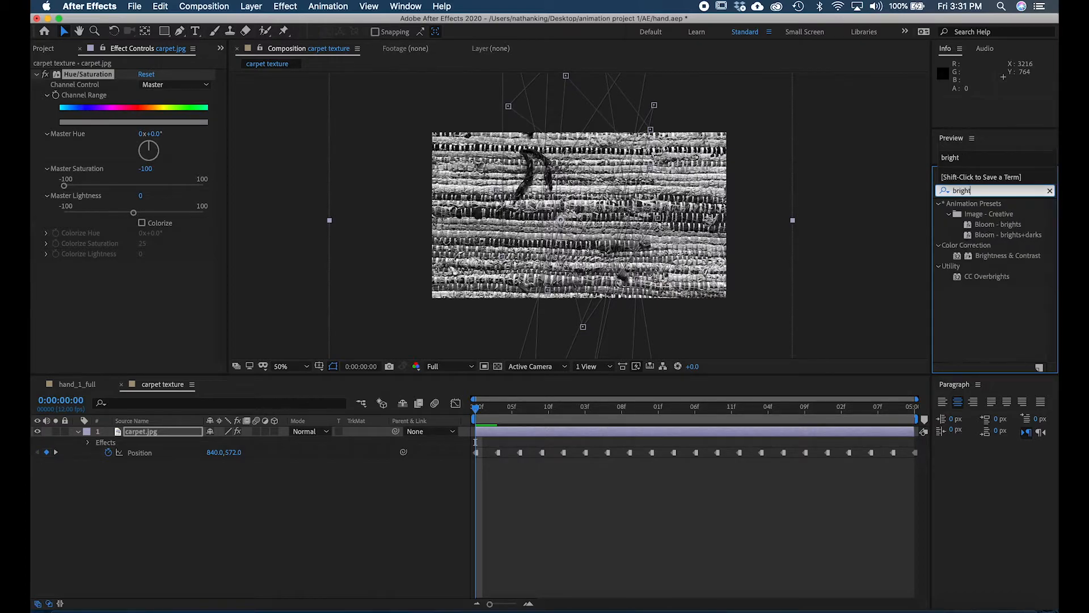
{"action": "left_click_drag", "start_coordinate": [1002, 255], "coordinate": [724, 432]}
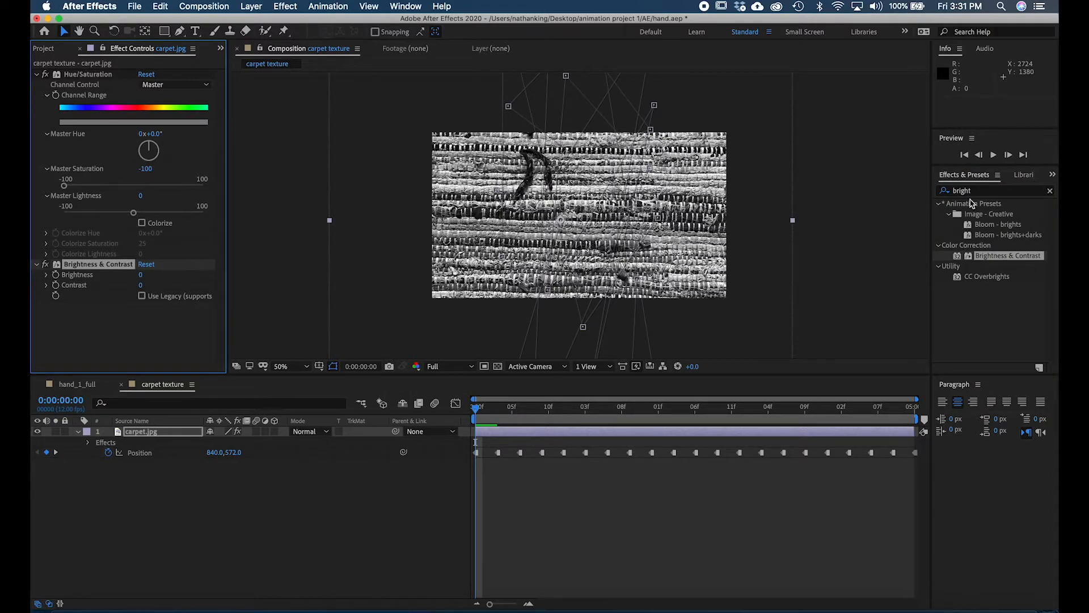
Step: Look through the effect categories available for the carpet.jpg layer, including the Color Correction effects
{"action": "left_click", "coordinate": [1024, 175]}
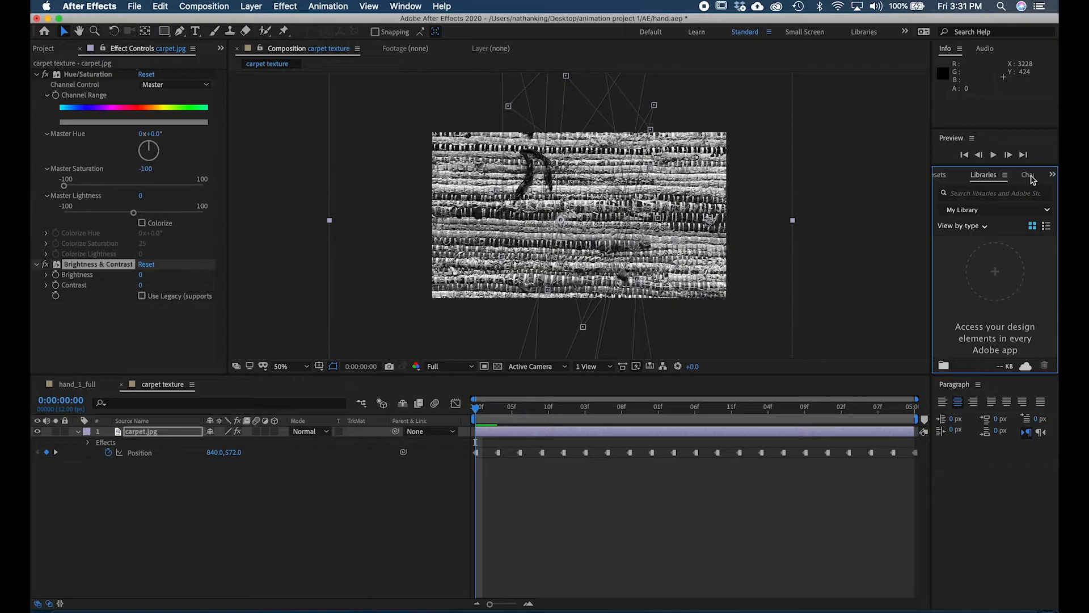
{"action": "left_click", "coordinate": [1033, 175]}
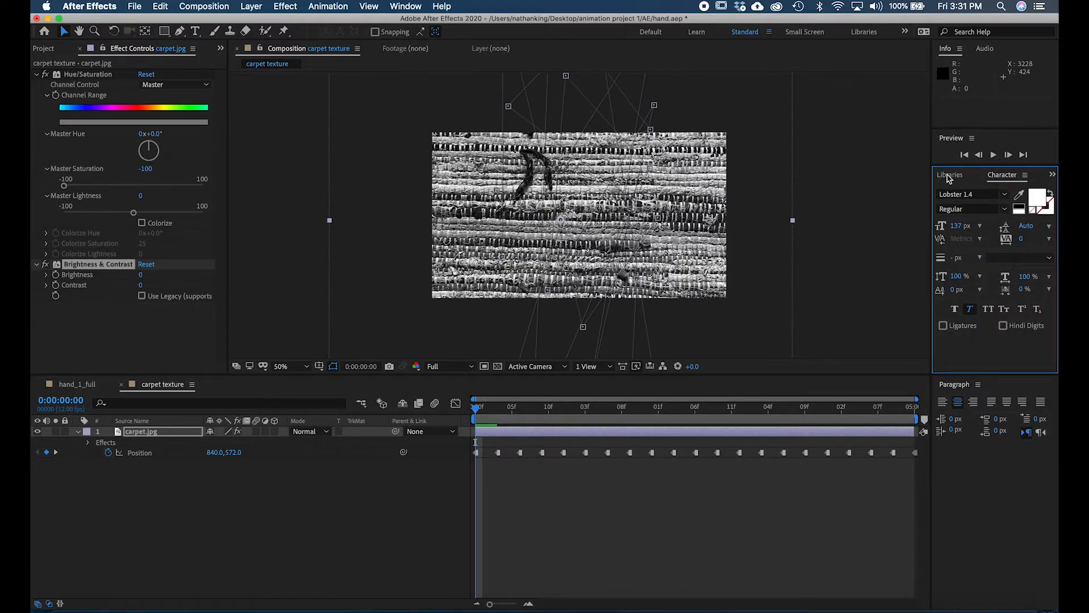
{"action": "left_click", "coordinate": [949, 177]}
{"action": "left_click", "coordinate": [939, 177]}
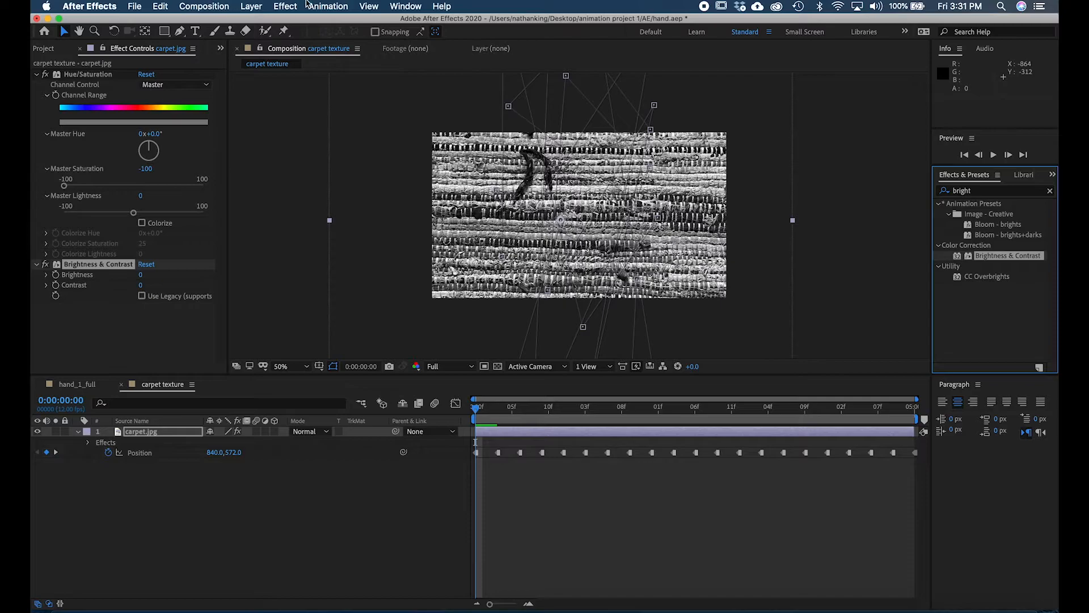
{"action": "left_click", "coordinate": [285, 5]}
{"action": "left_click", "coordinate": [285, 4]}
{"action": "left_click", "coordinate": [550, 436]}
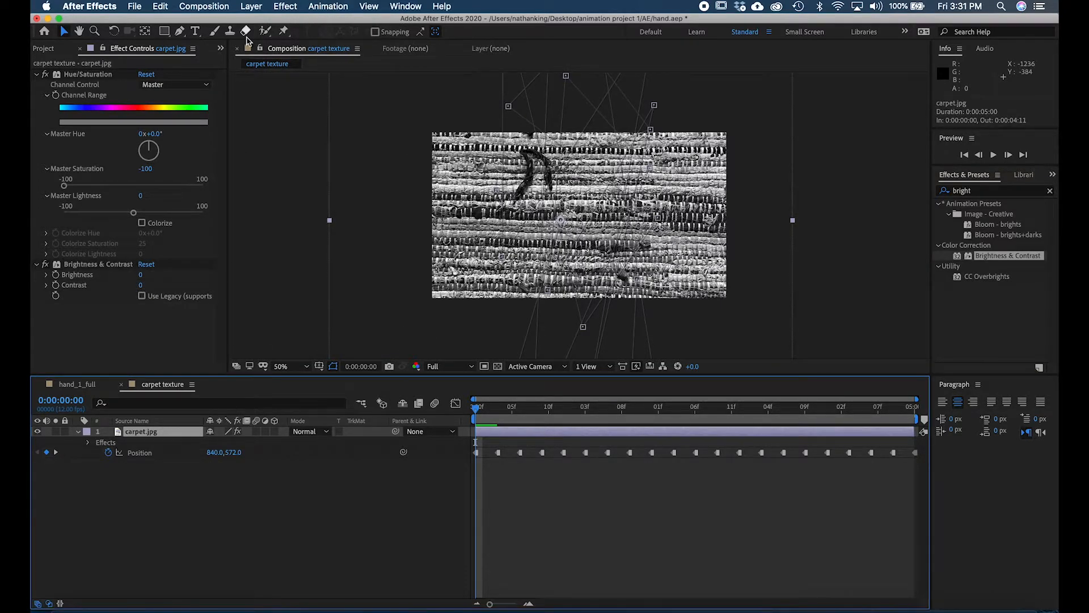
{"action": "left_click", "coordinate": [286, 5]}
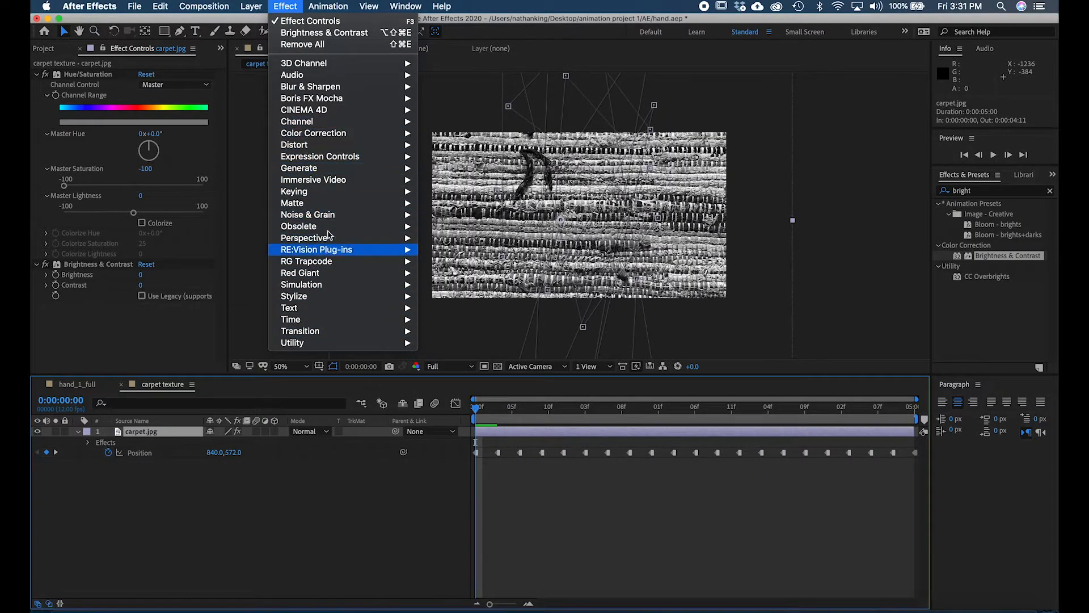
{"action": "mouse_move", "coordinate": [340, 168]}
{"action": "mouse_move", "coordinate": [337, 137]}
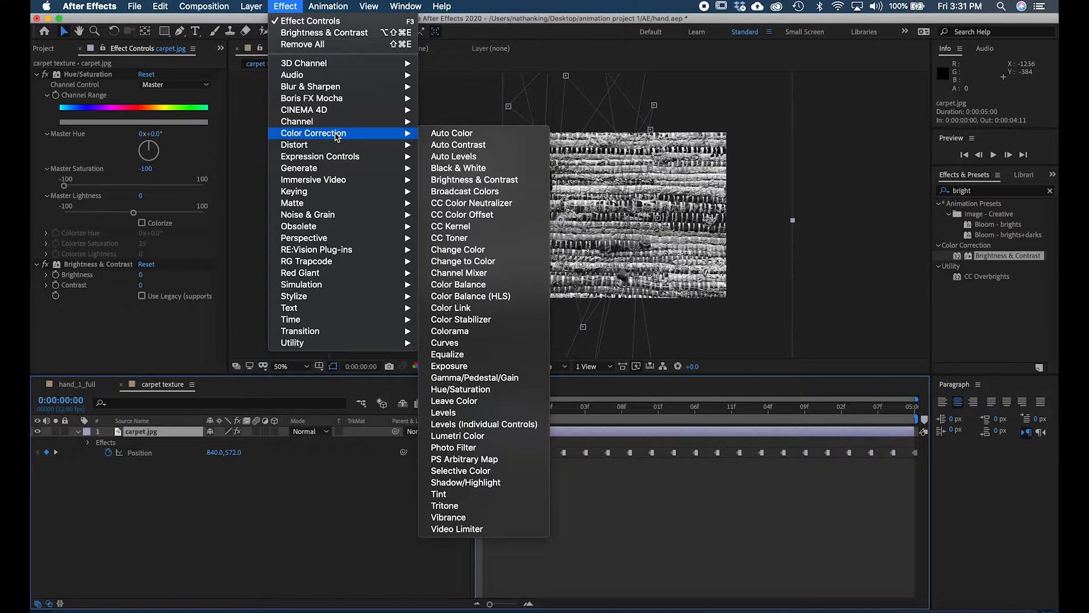
{"action": "left_click", "coordinate": [766, 529]}
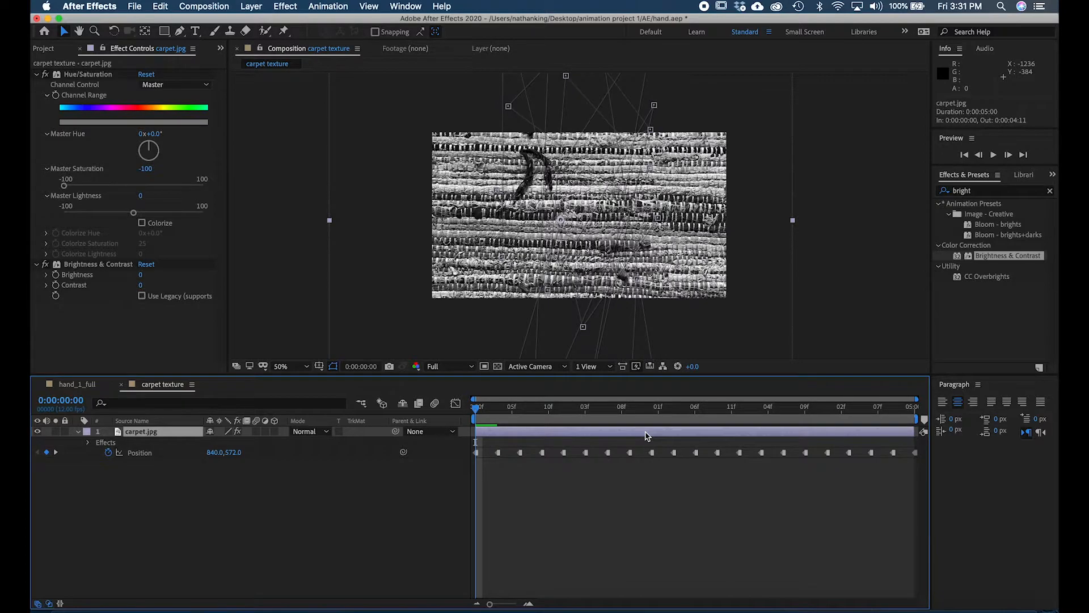
{"action": "right_click", "coordinate": [646, 436]}
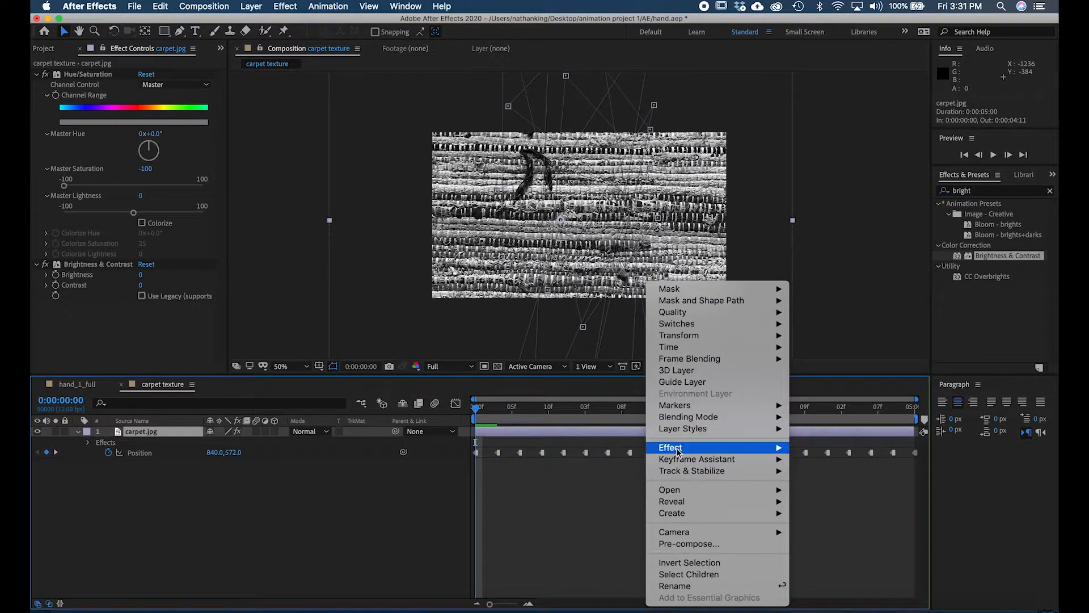
{"action": "mouse_move", "coordinate": [675, 448]}
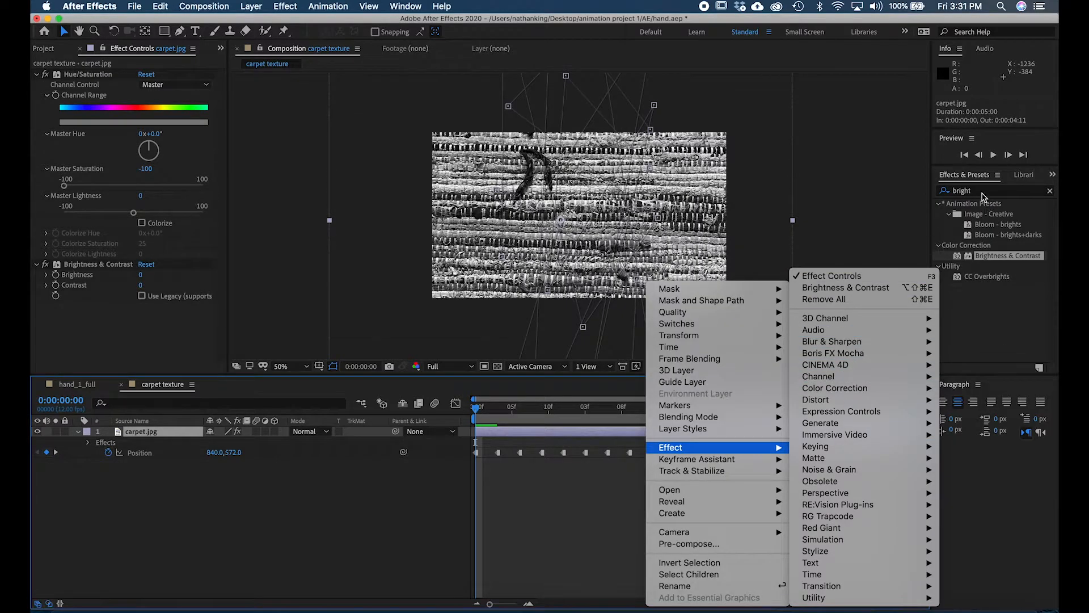
{"action": "left_click", "coordinate": [983, 194]}
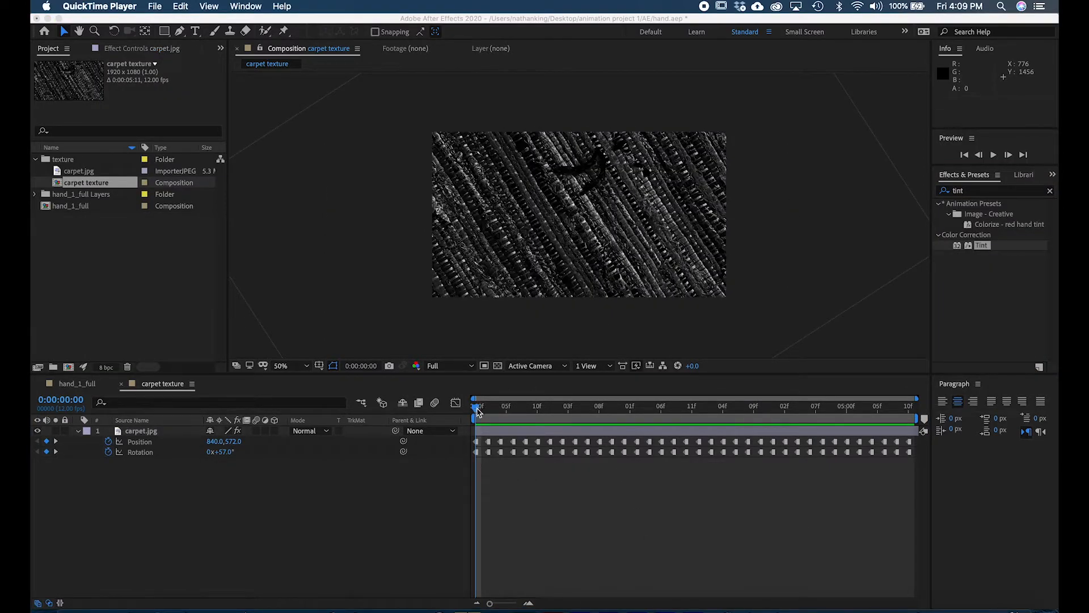
Step: Scrub the carpet texture from its first frame to 0:00:00:05 to examine how position and rotation change between hold keyframes
{"action": "left_click", "coordinate": [477, 409]}
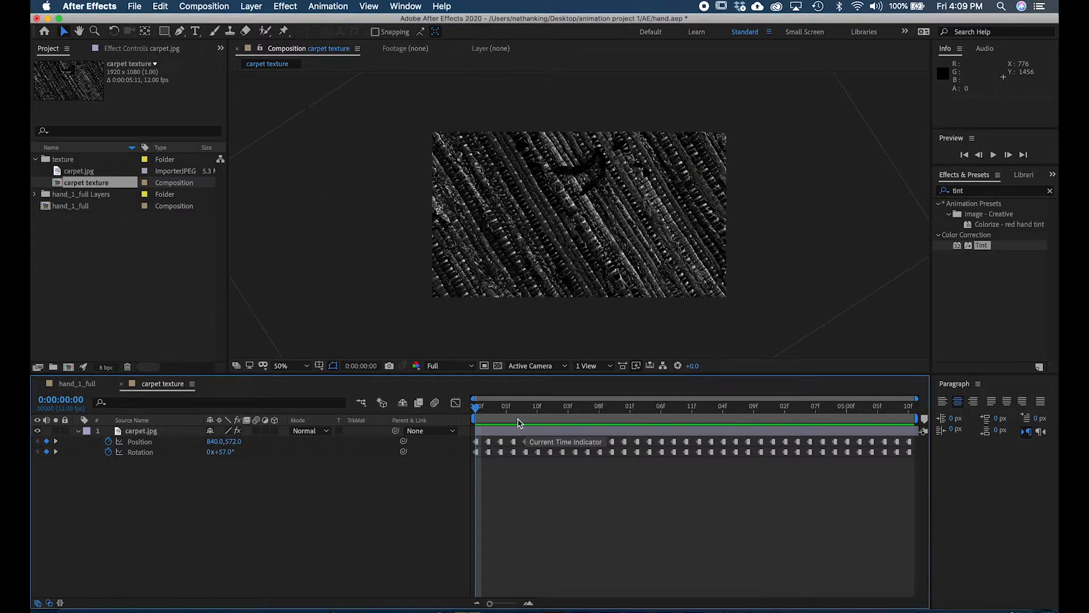
{"action": "left_click_drag", "start_coordinate": [479, 410], "coordinate": [483, 411]}
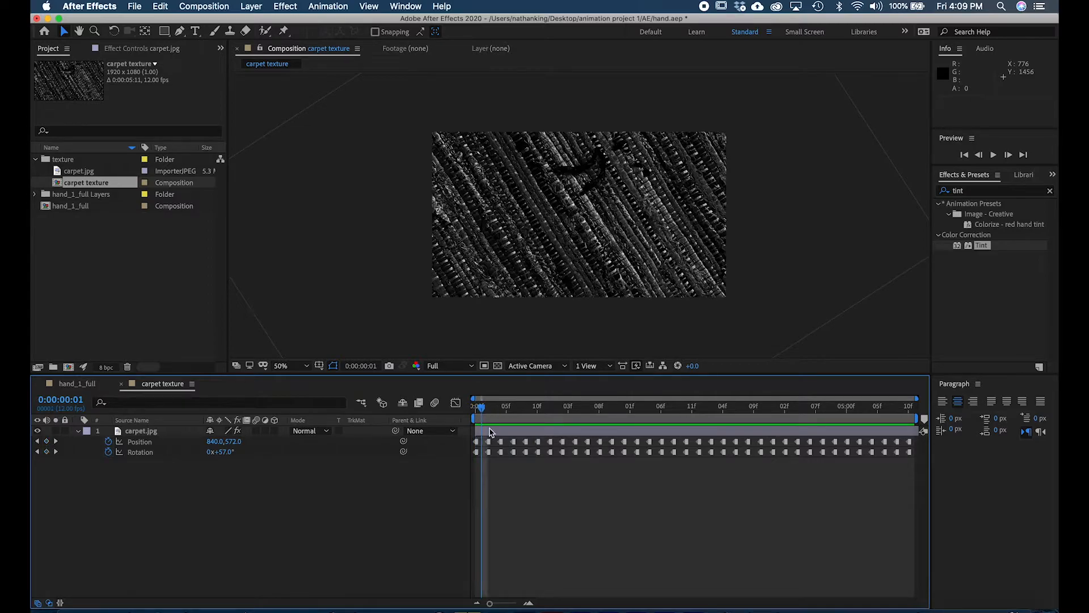
{"action": "left_click_drag", "start_coordinate": [491, 604], "coordinate": [509, 604]}
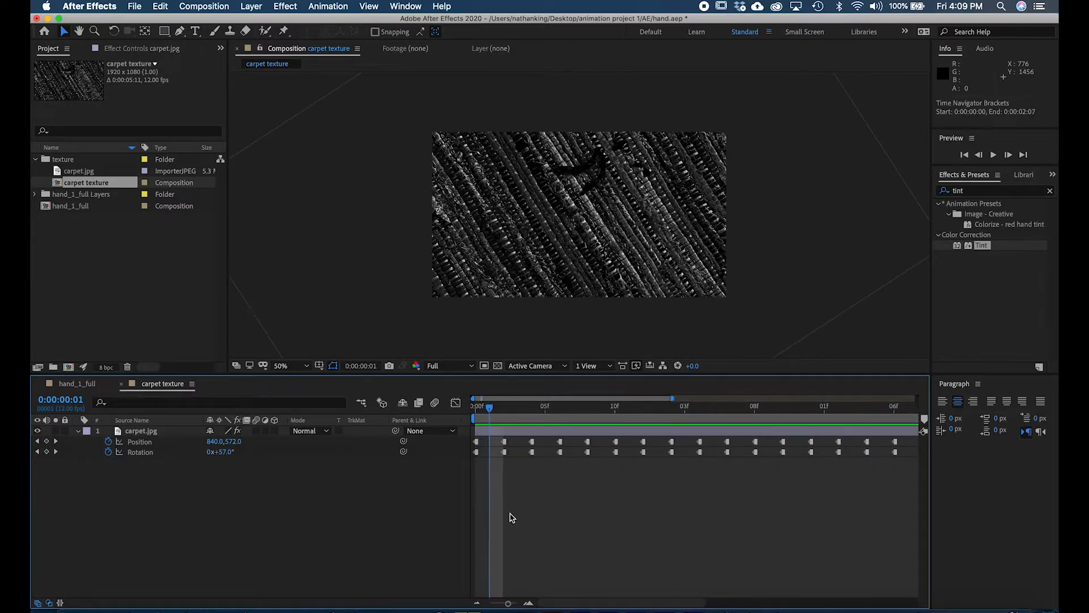
{"action": "left_click_drag", "start_coordinate": [491, 408], "coordinate": [548, 410]}
Step: Collapse the animated properties of carpet.jpg and reveal Position and Rotation together to examine their keyframes across the whole timeline
{"action": "left_click", "coordinate": [140, 451]}
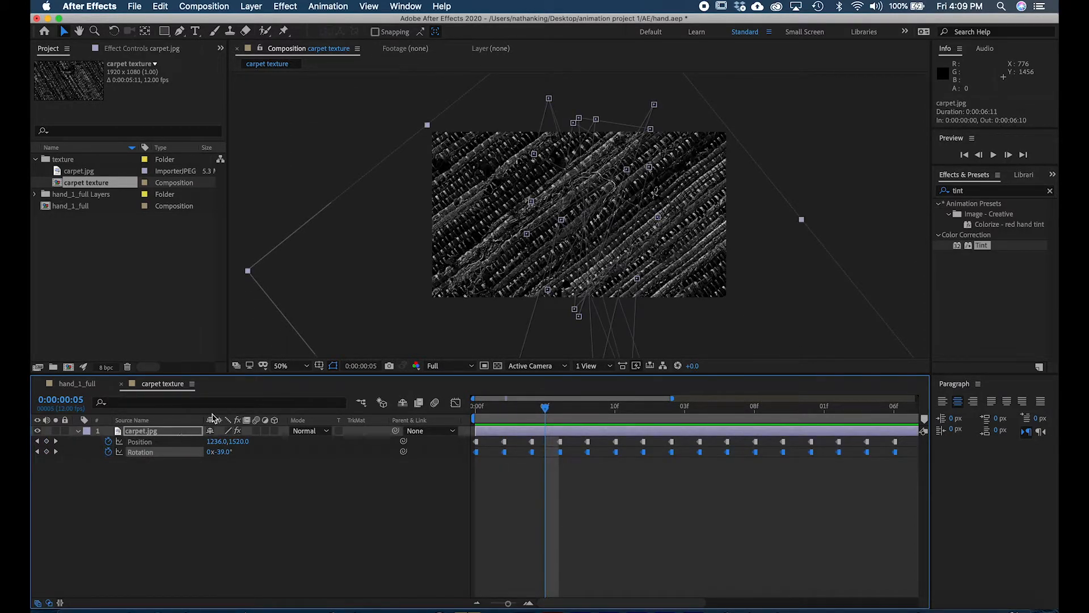
{"action": "key", "text": "u"}
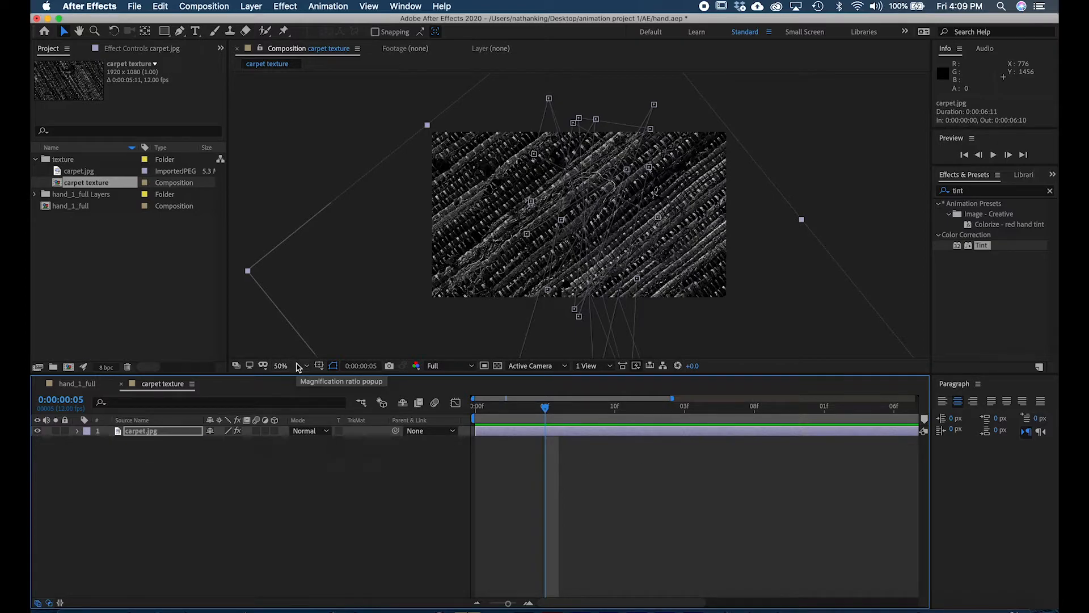
{"action": "key", "text": "r"}
{"action": "key", "text": "p"}
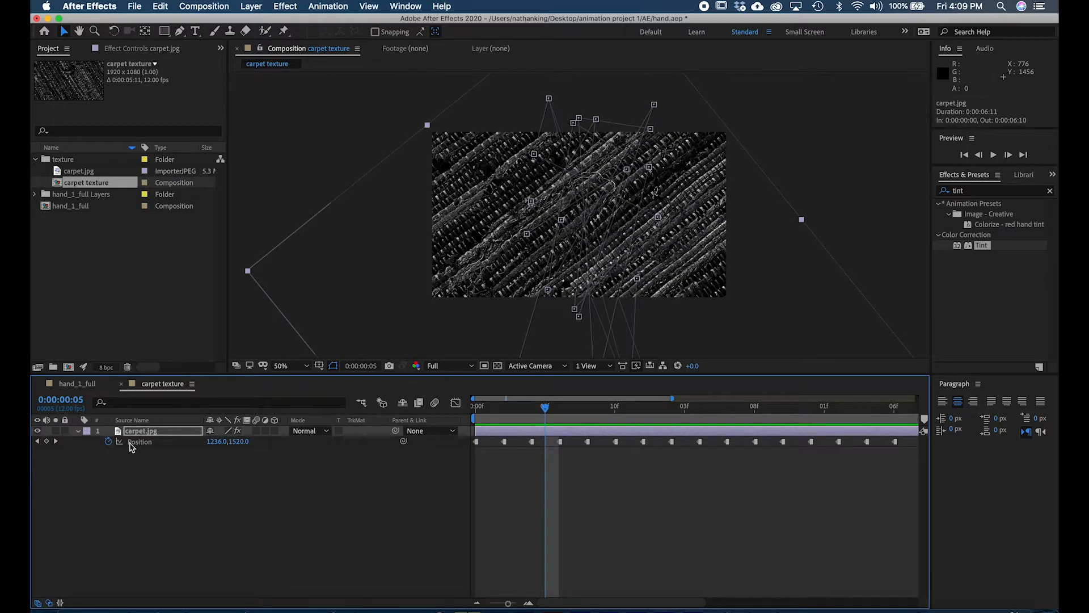
{"action": "key", "text": "shift+r"}
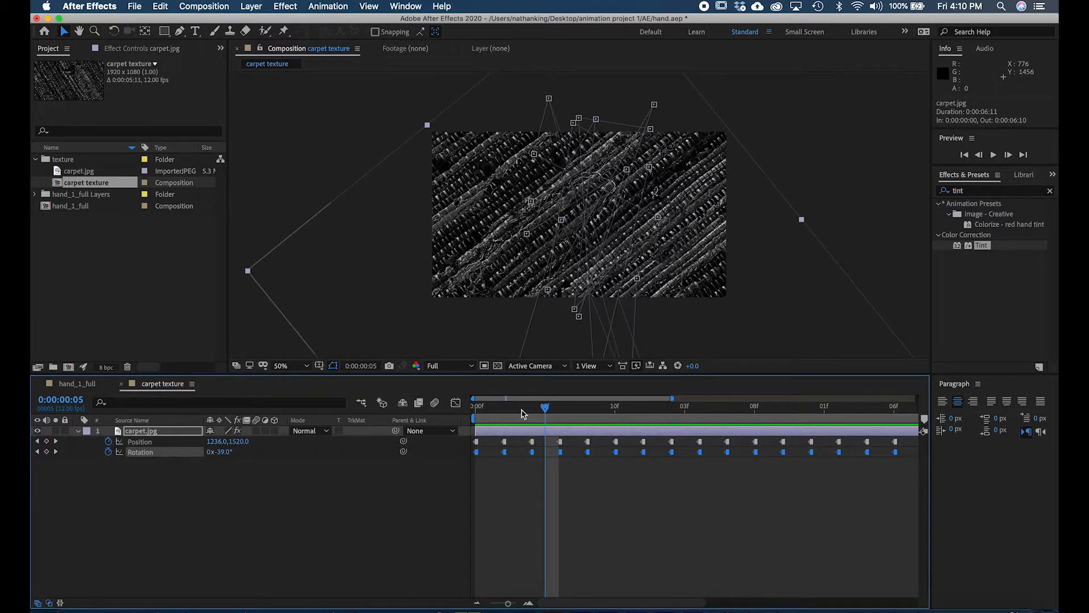
{"action": "left_click_drag", "start_coordinate": [509, 603], "coordinate": [489, 607]}
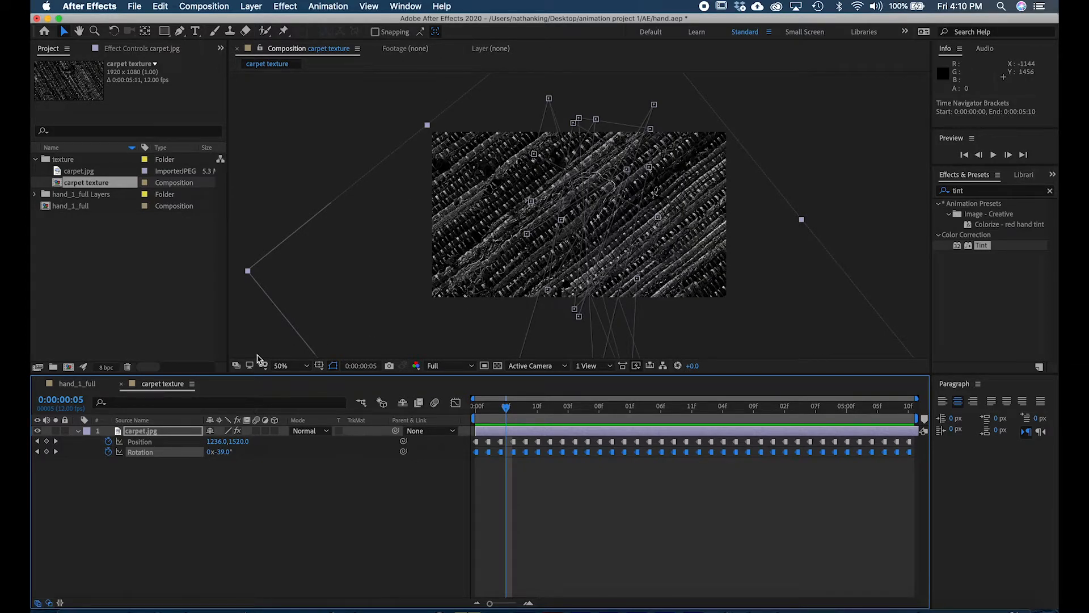
Step: Compare the timeline lengths of hand_1_full and carpet texture, and check the carpet texture's frame rate and duration in its composition settings
{"action": "left_click", "coordinate": [78, 385]}
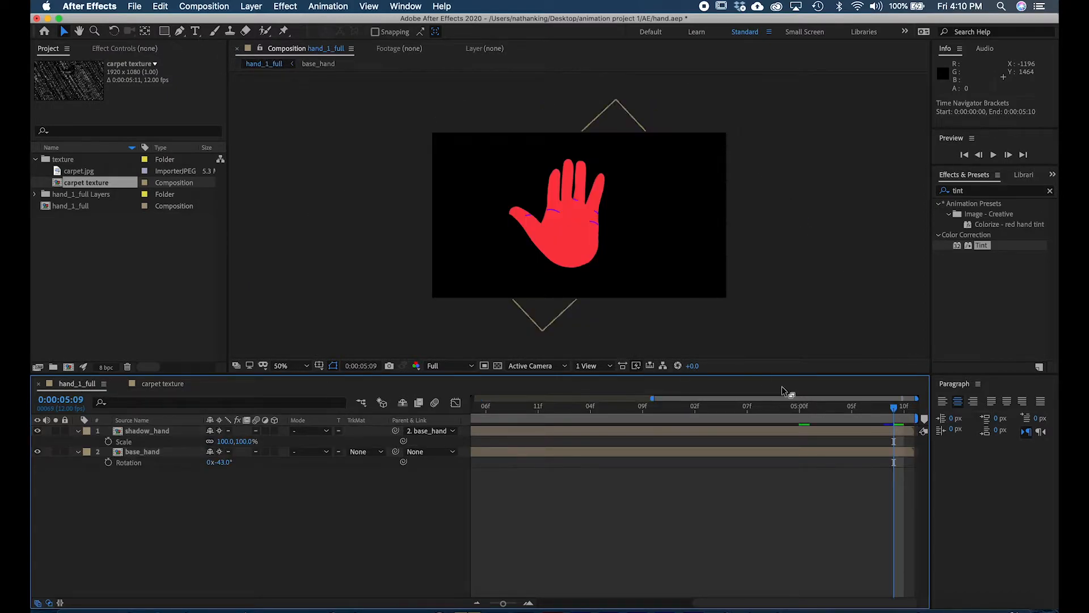
{"action": "left_click", "coordinate": [166, 384]}
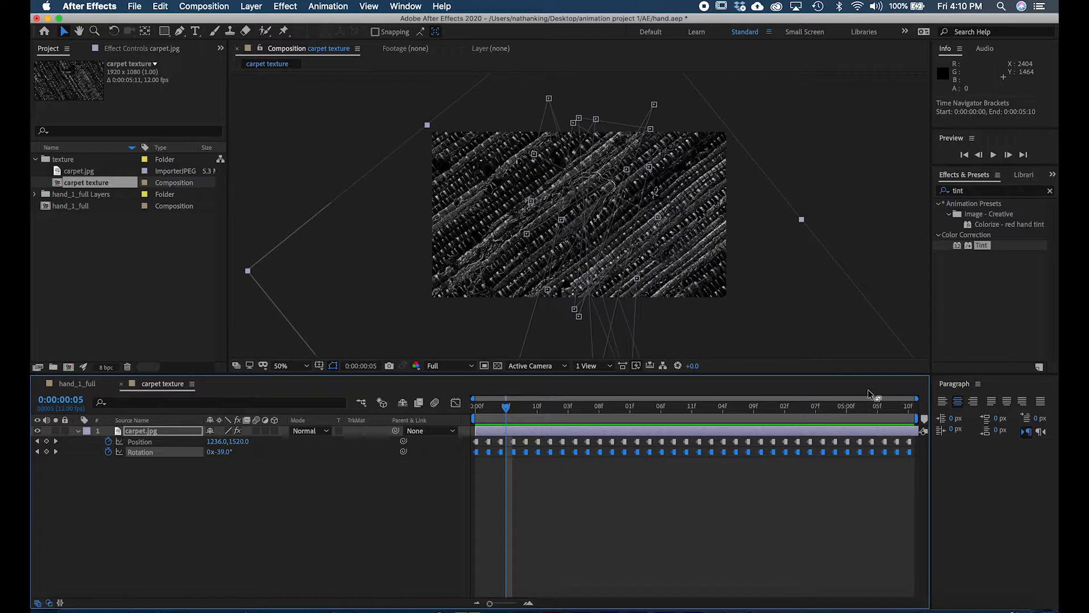
{"action": "left_click", "coordinate": [191, 385]}
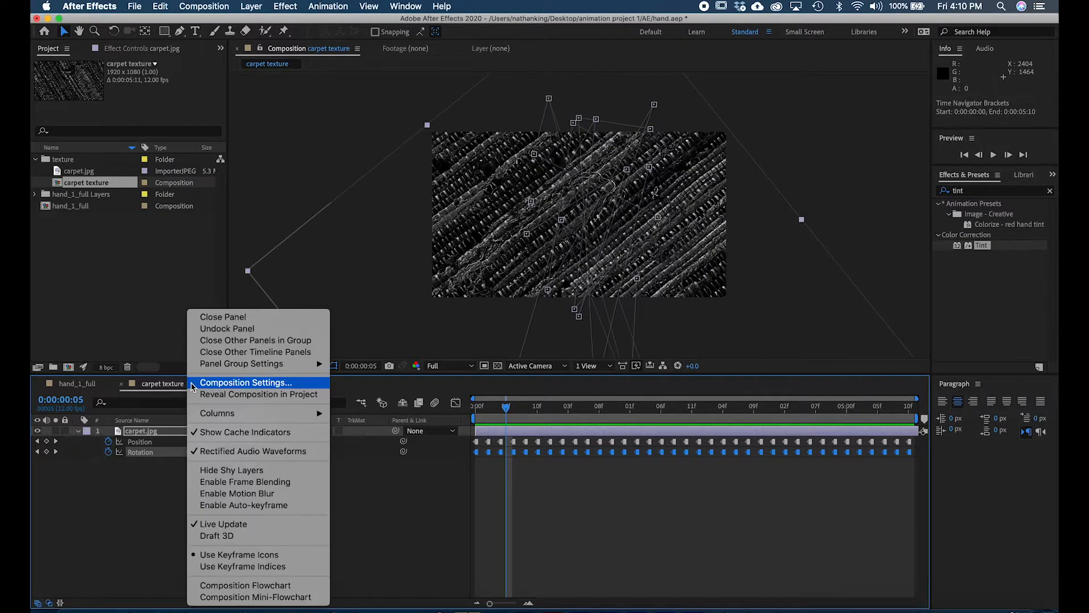
{"action": "left_click", "coordinate": [217, 382]}
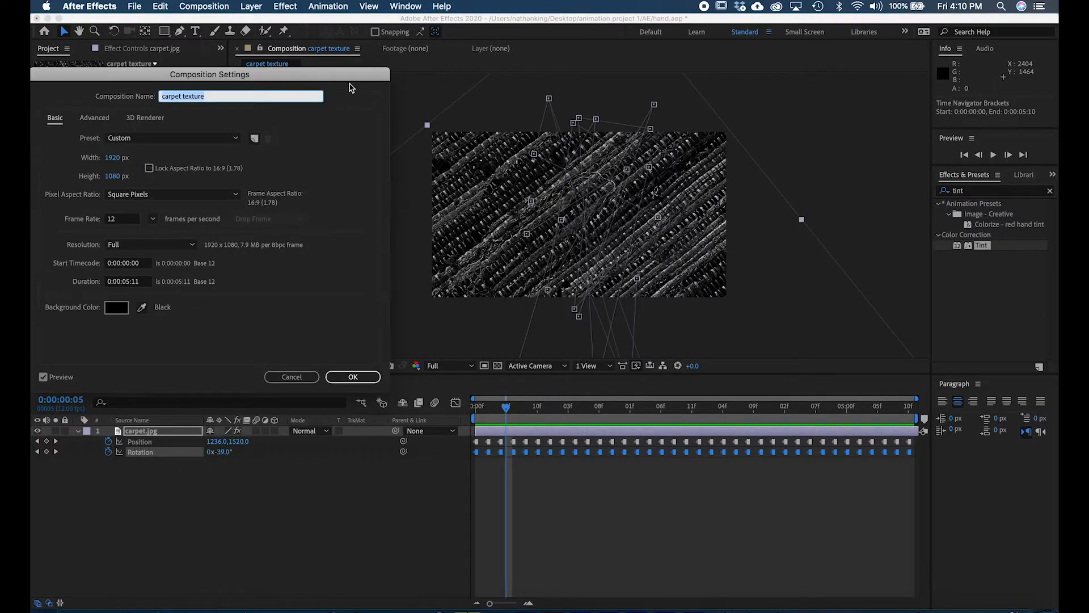
{"action": "left_click_drag", "start_coordinate": [346, 79], "coordinate": [602, 108]}
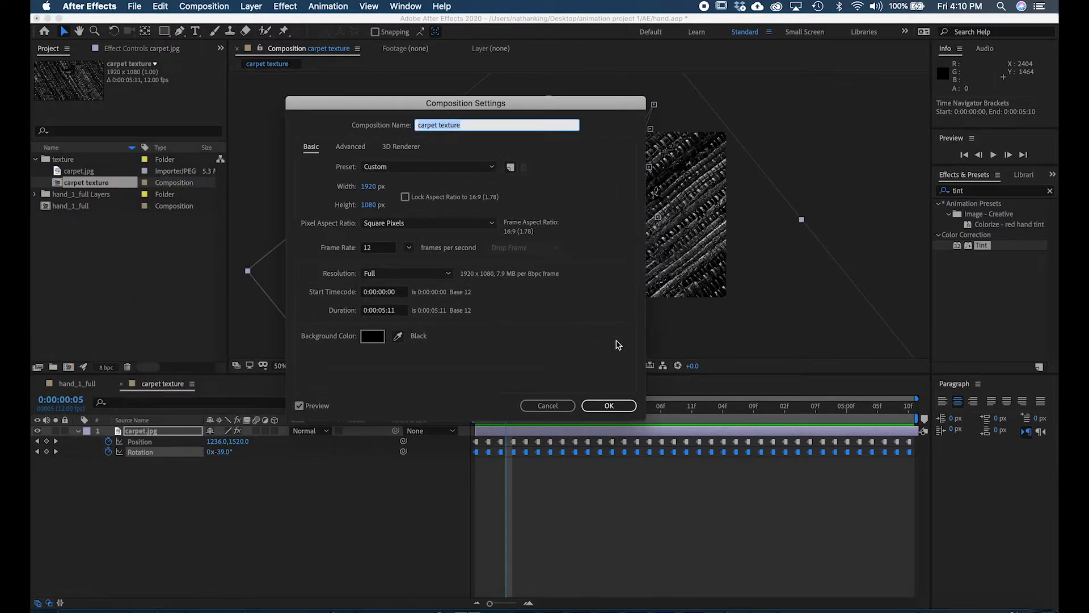
{"action": "left_click", "coordinate": [557, 407]}
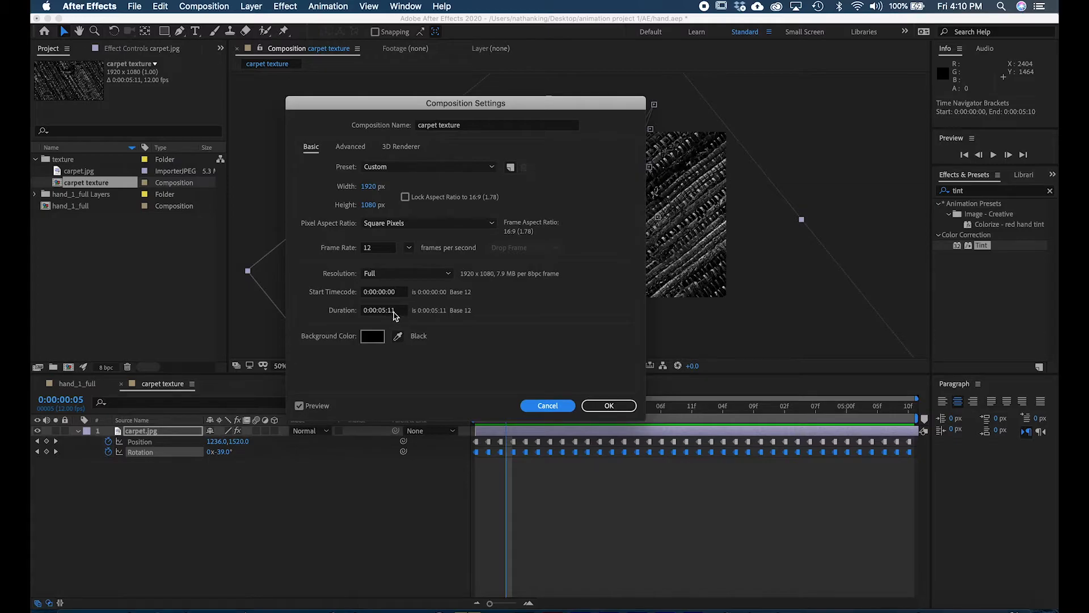
{"action": "left_click", "coordinate": [567, 406]}
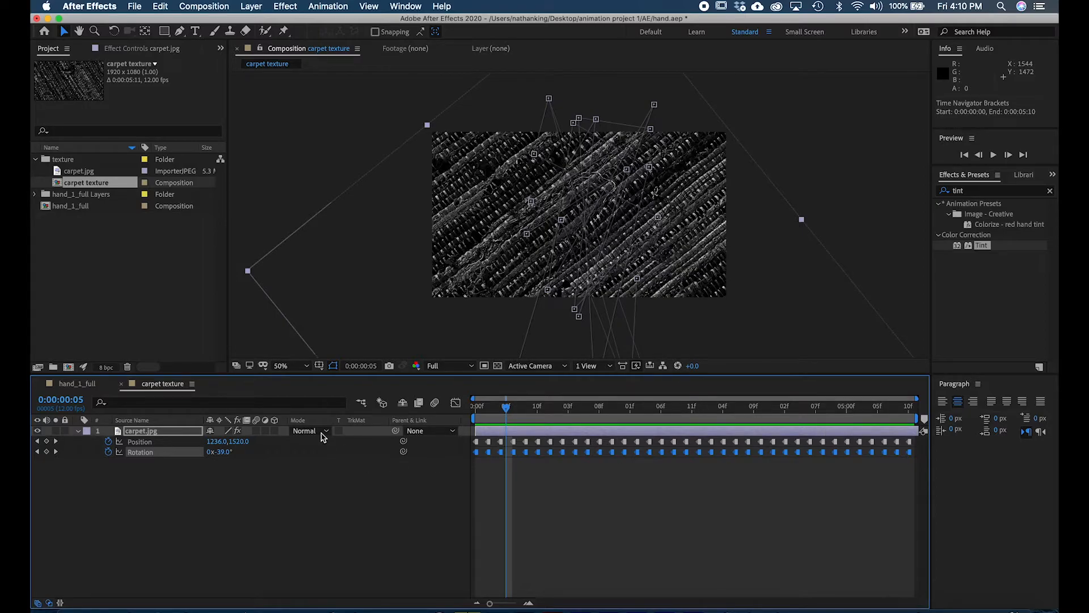
Step: Preview the carpet texture animation, and open the hand_1_full composition at 50% magnification
{"action": "key", "text": "space"}
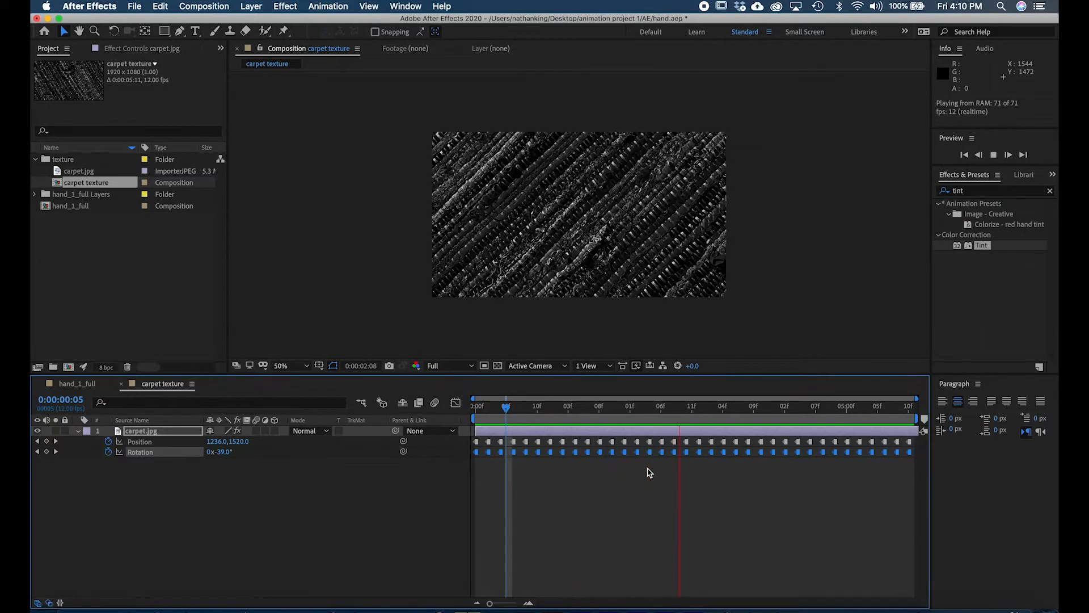
{"action": "key", "text": "space"}
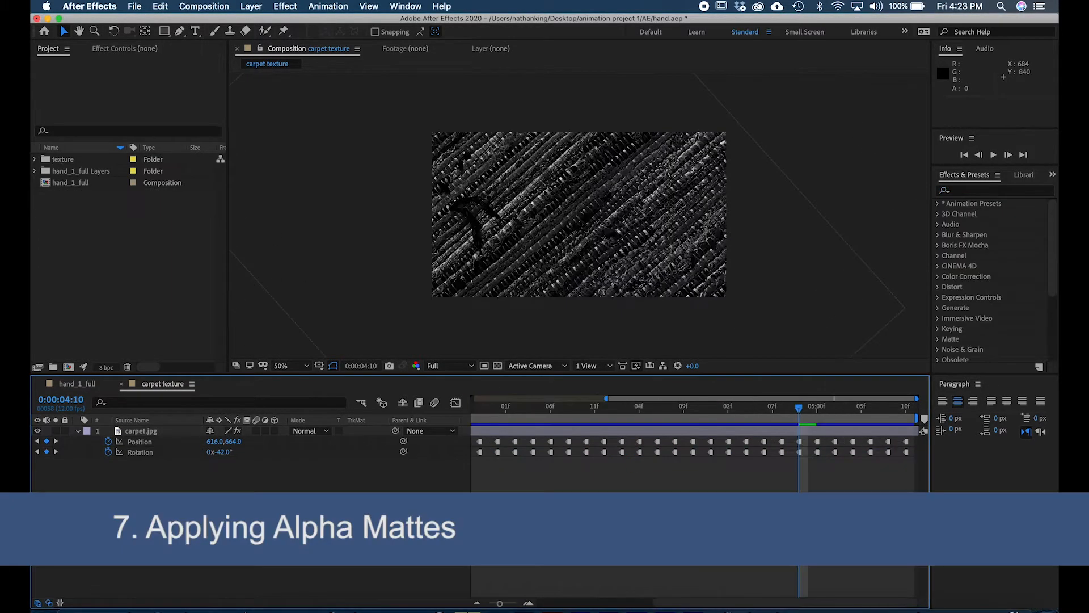
{"action": "left_click", "coordinate": [80, 386]}
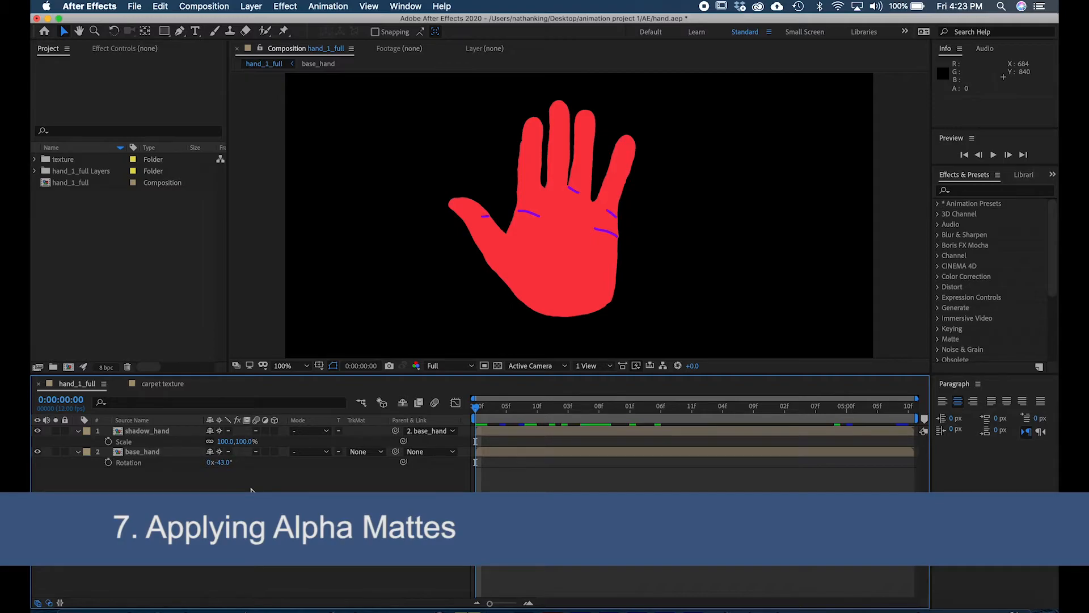
{"action": "key", "text": "comma"}
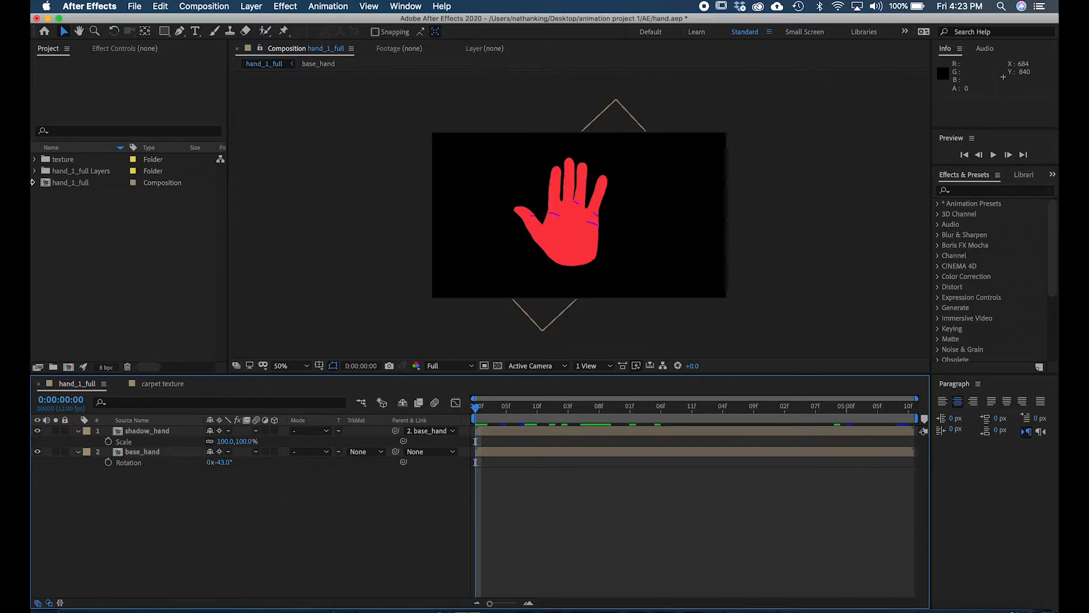
Step: Add the carpet texture composition from the texture folder to hand_1_full as the lowest layer, and label it red
{"action": "left_click", "coordinate": [35, 160]}
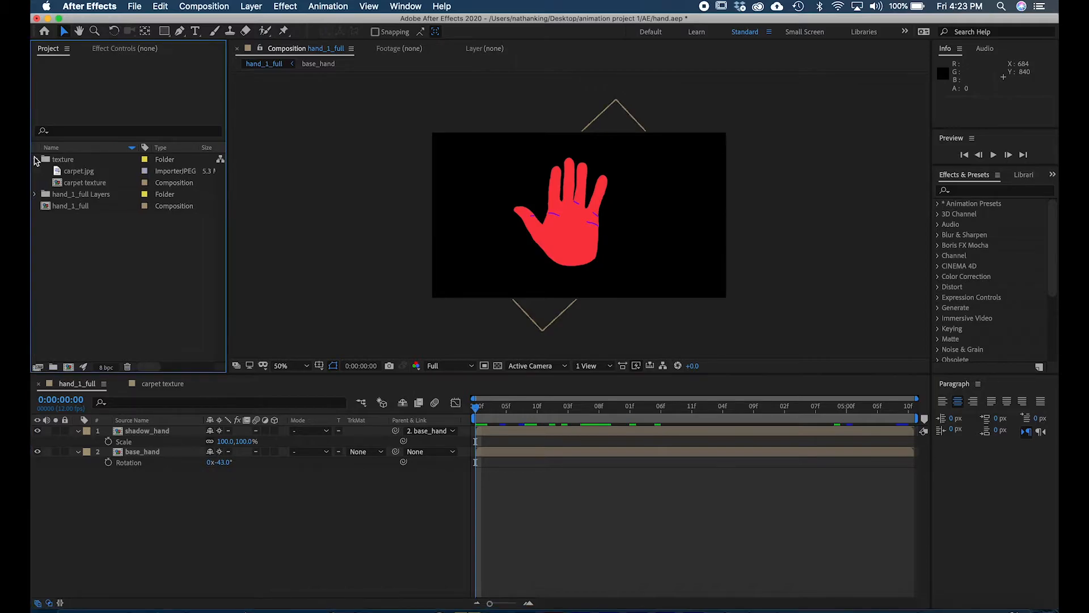
{"action": "left_click", "coordinate": [72, 183]}
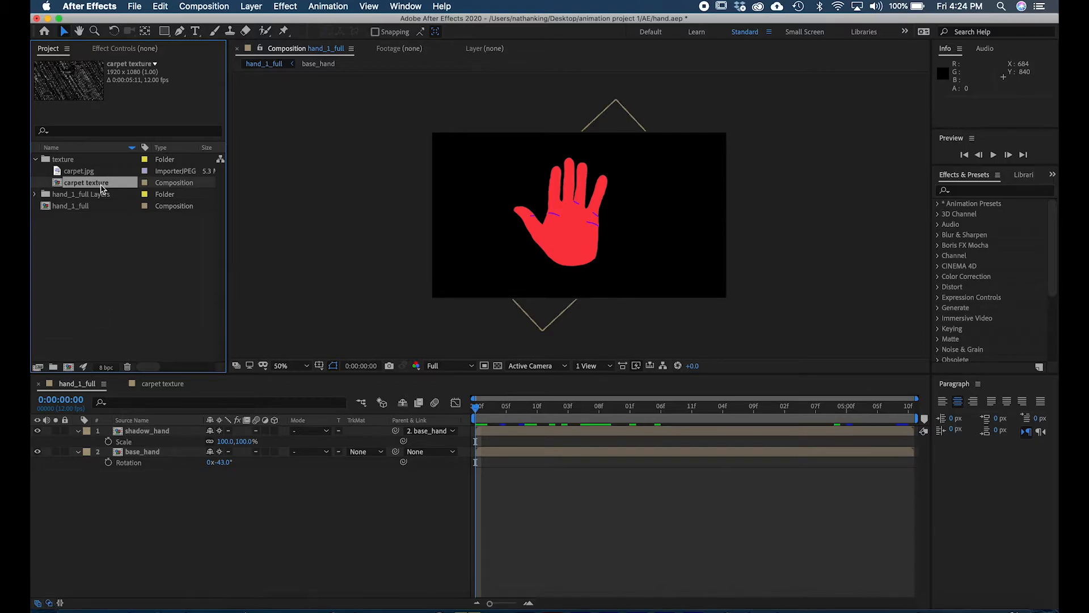
{"action": "left_click_drag", "start_coordinate": [103, 189], "coordinate": [225, 519]}
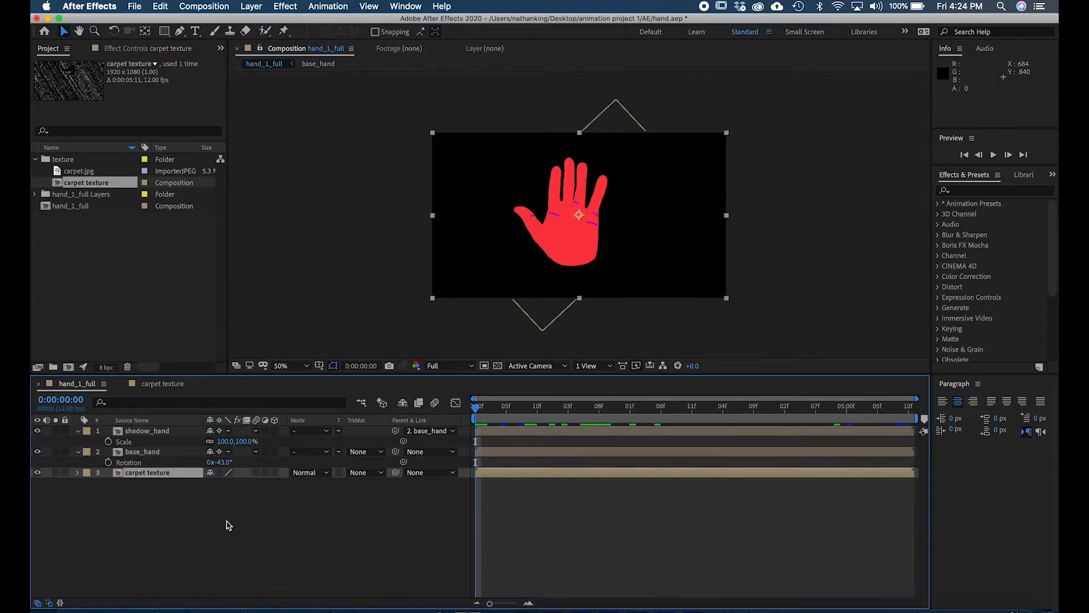
{"action": "left_click", "coordinate": [87, 474]}
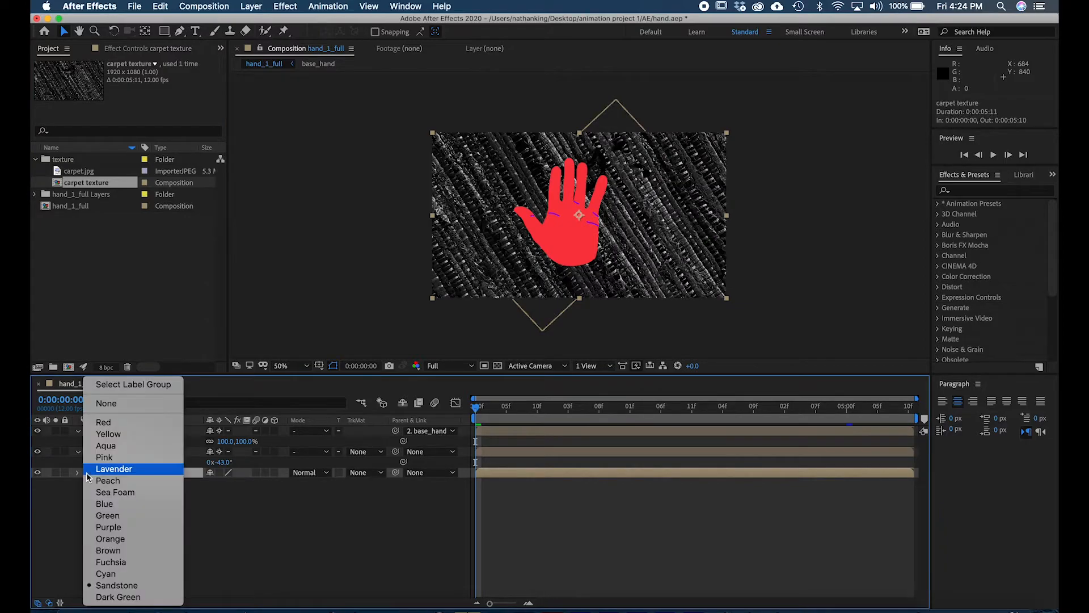
{"action": "left_click", "coordinate": [121, 425]}
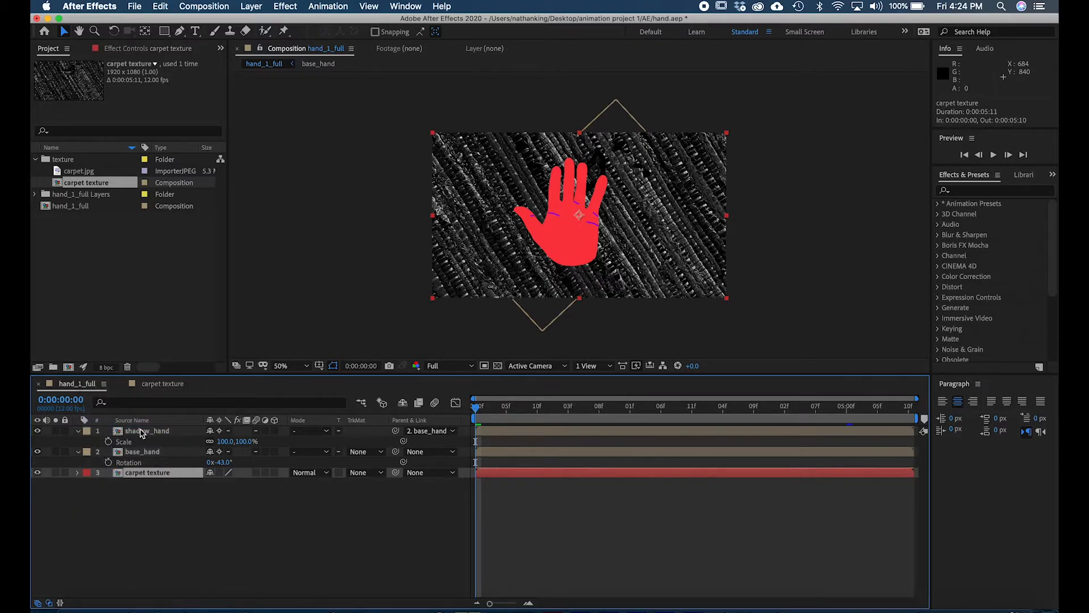
{"action": "left_click", "coordinate": [278, 540]}
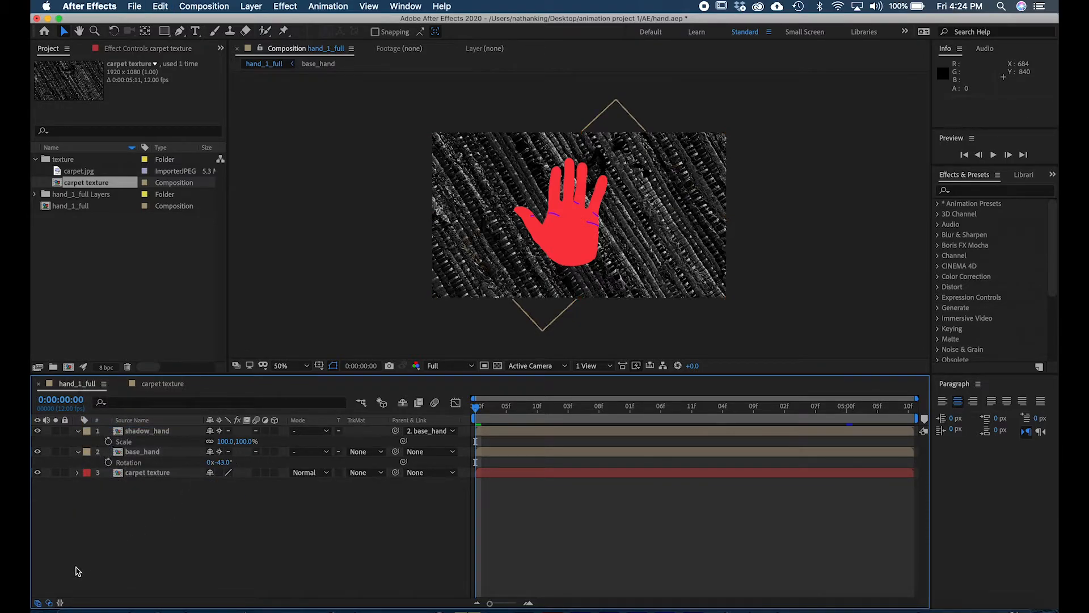
Step: Set the carpet texture layer's track matte to Alpha Matte "base_hand" and preview the textured hand animation
{"action": "left_click", "coordinate": [49, 604]}
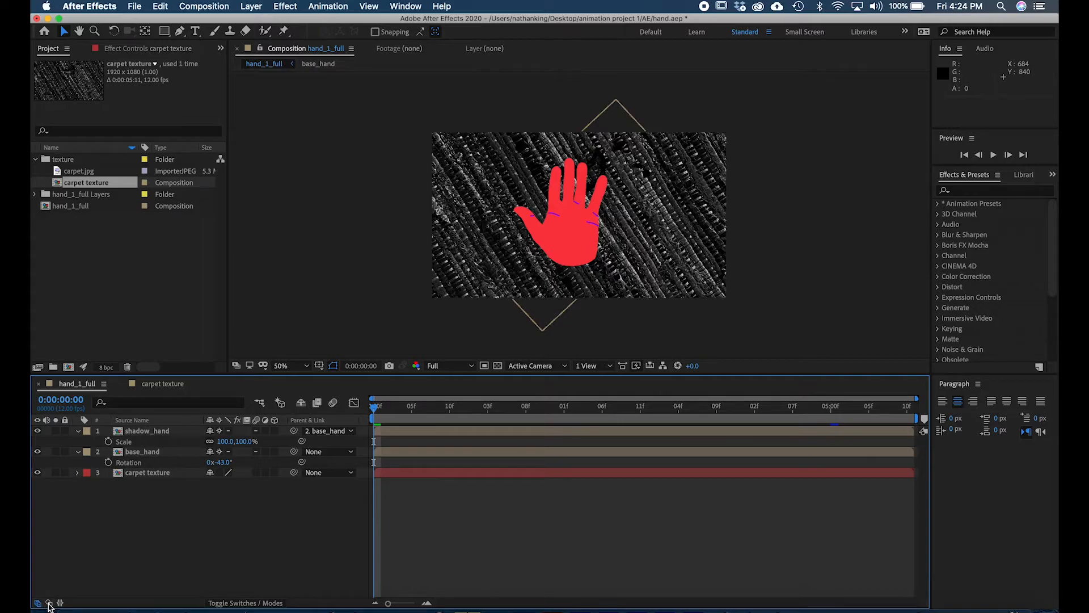
{"action": "left_click", "coordinate": [49, 604]}
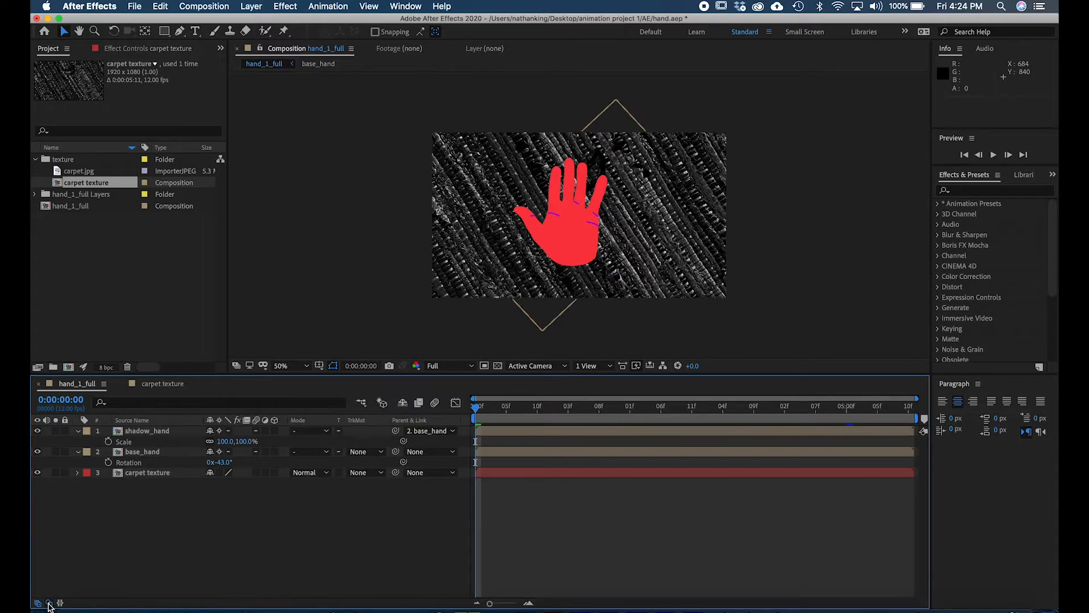
{"action": "left_click", "coordinate": [373, 475]}
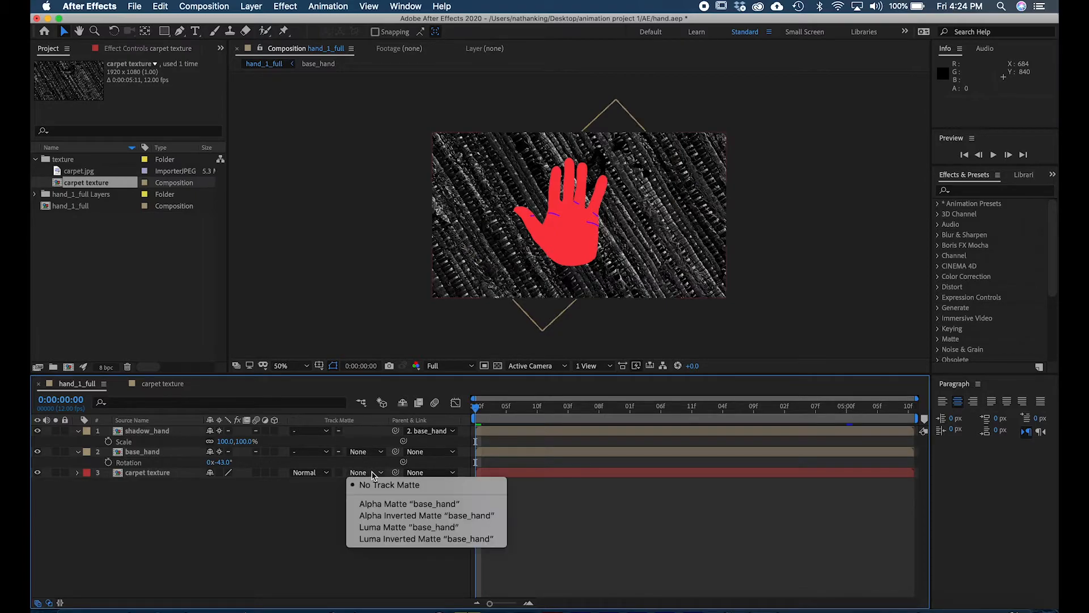
{"action": "left_click", "coordinate": [444, 509]}
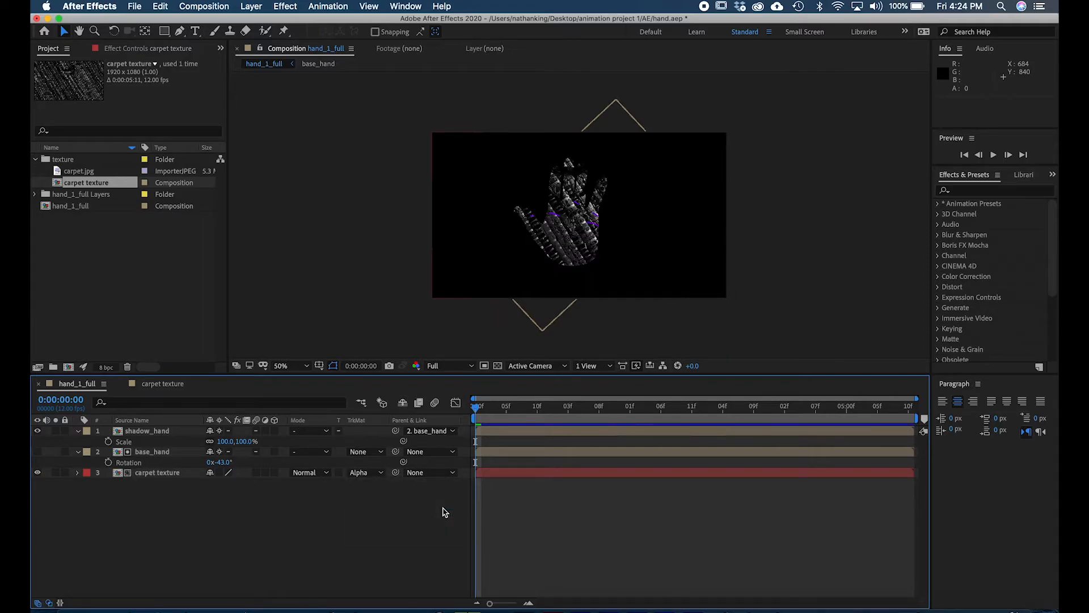
{"action": "key", "text": "space"}
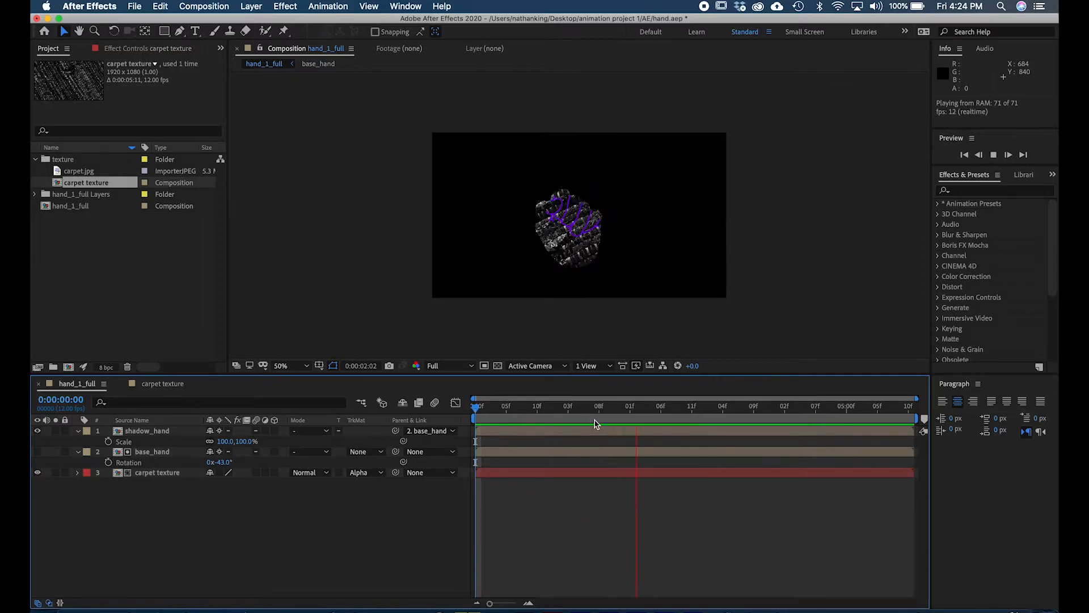
{"action": "key", "text": "space"}
Step: Apply the Tint effect to the carpet texture layer and map its black to a bright sky blue
{"action": "left_click", "coordinate": [990, 192]}
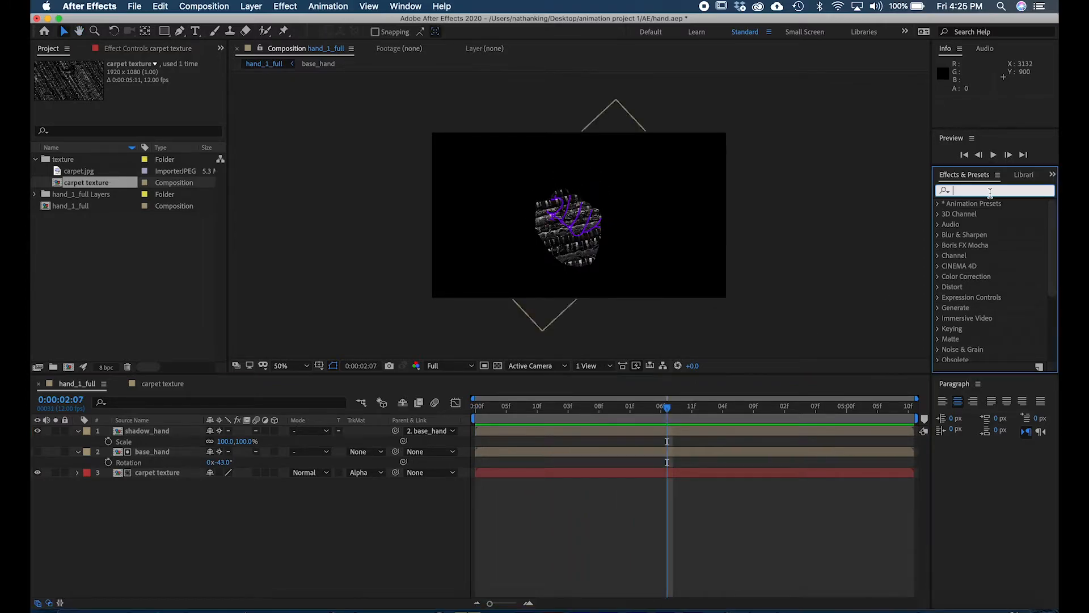
{"action": "type", "text": "tint"}
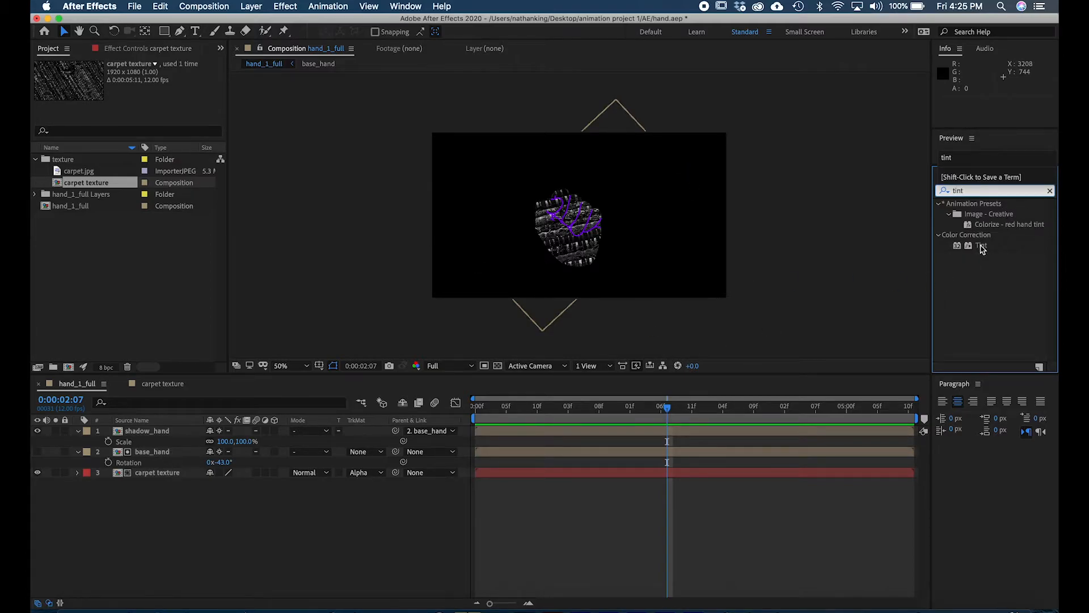
{"action": "left_click_drag", "start_coordinate": [981, 245], "coordinate": [698, 474]}
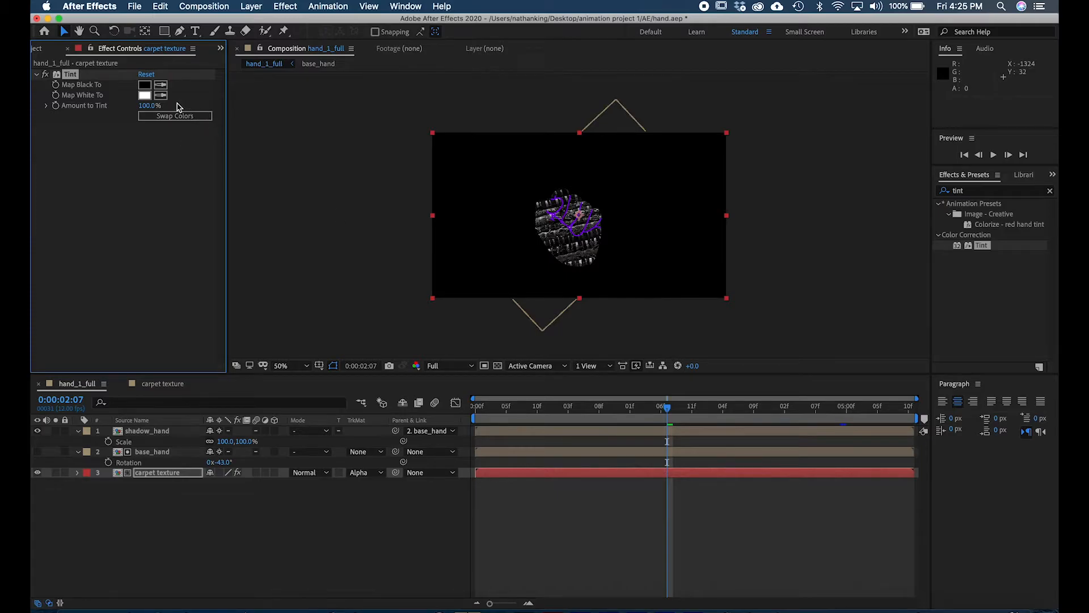
{"action": "left_click", "coordinate": [145, 86]}
{"action": "left_click_drag", "start_coordinate": [214, 151], "coordinate": [214, 165]}
{"action": "left_click_drag", "start_coordinate": [163, 97], "coordinate": [154, 94]}
{"action": "left_click", "coordinate": [303, 96]}
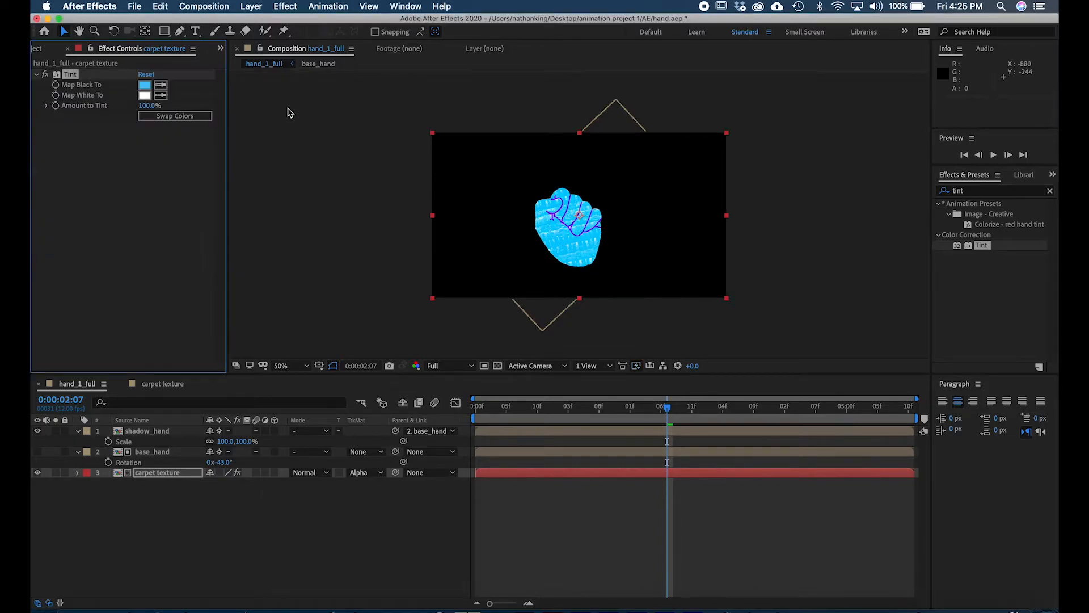
Step: Map the white of the carpet texture's tint to the golden yellow FFC210
{"action": "left_click", "coordinate": [145, 95]}
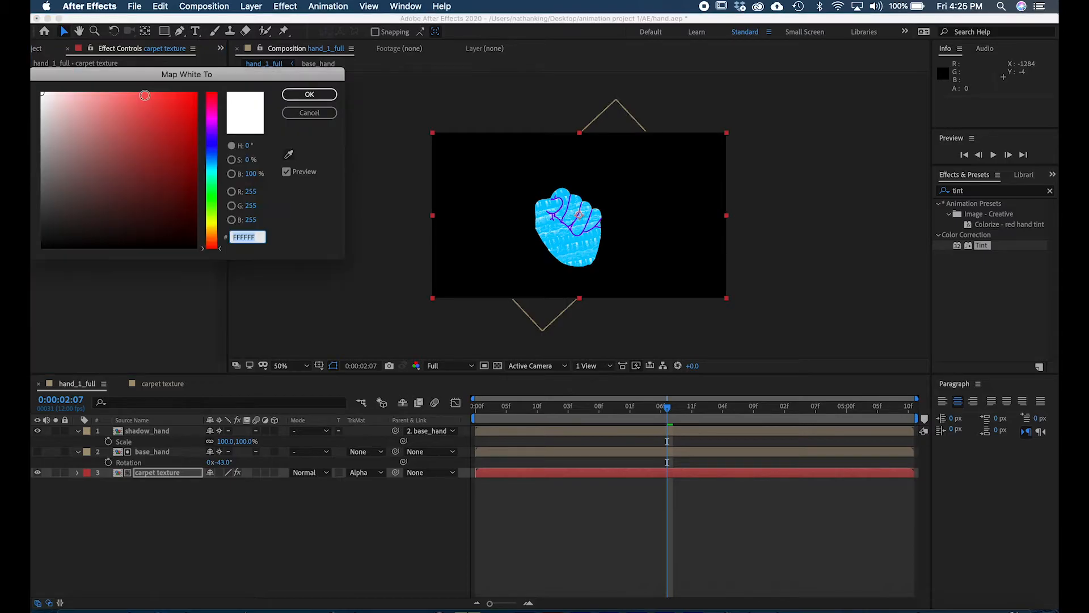
{"action": "left_click", "coordinate": [216, 196]}
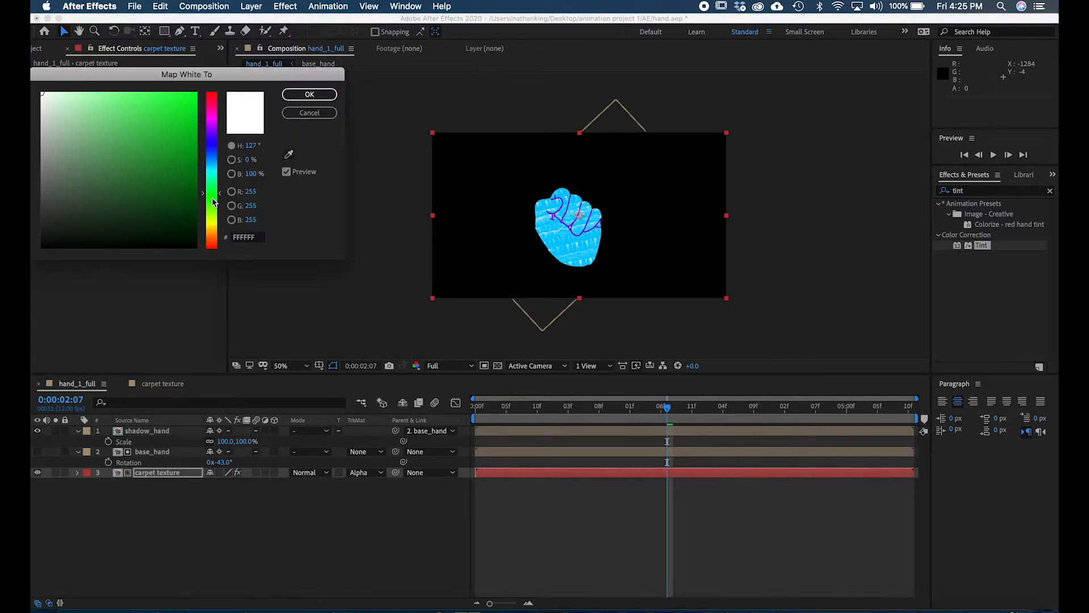
{"action": "left_click_drag", "start_coordinate": [170, 131], "coordinate": [131, 130]}
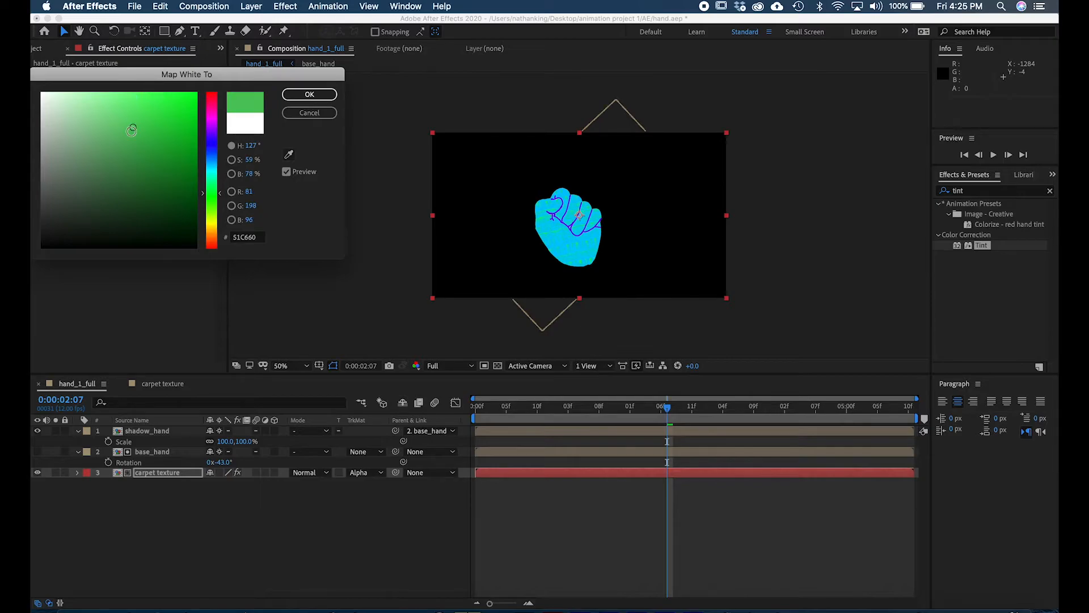
{"action": "left_click", "coordinate": [216, 227]}
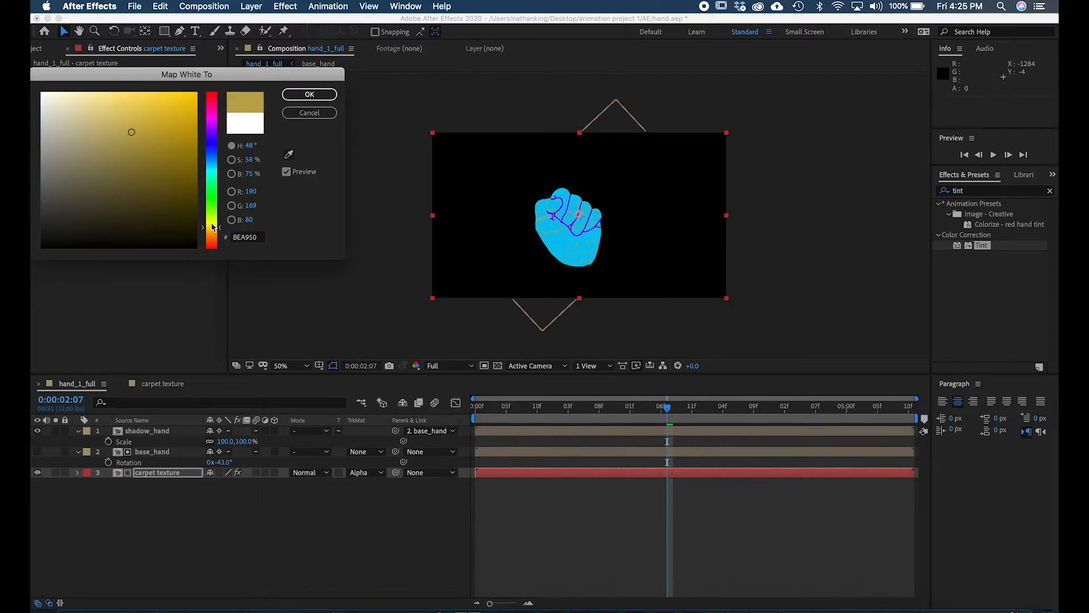
{"action": "left_click_drag", "start_coordinate": [212, 227], "coordinate": [211, 229]}
{"action": "mouse_move", "coordinate": [173, 177]}
{"action": "left_mouse_down"}
{"action": "mouse_move", "coordinate": [165, 115]}
{"action": "mouse_move", "coordinate": [111, 67]}
{"action": "mouse_move", "coordinate": [181, 58]}
{"action": "mouse_move", "coordinate": [187, 67]}
{"action": "left_mouse_up"}
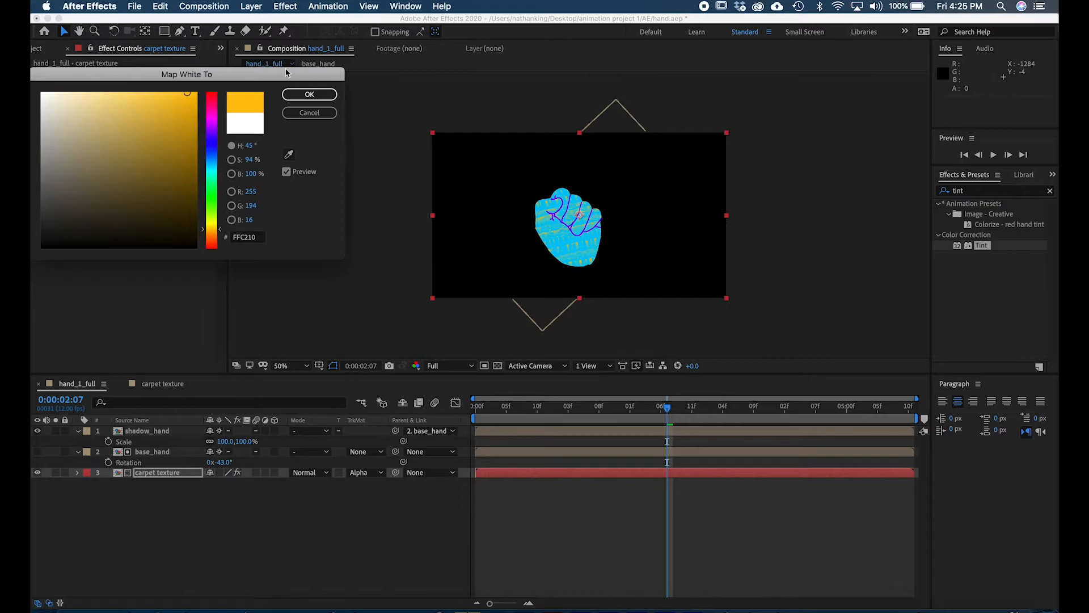
{"action": "left_click", "coordinate": [309, 94]}
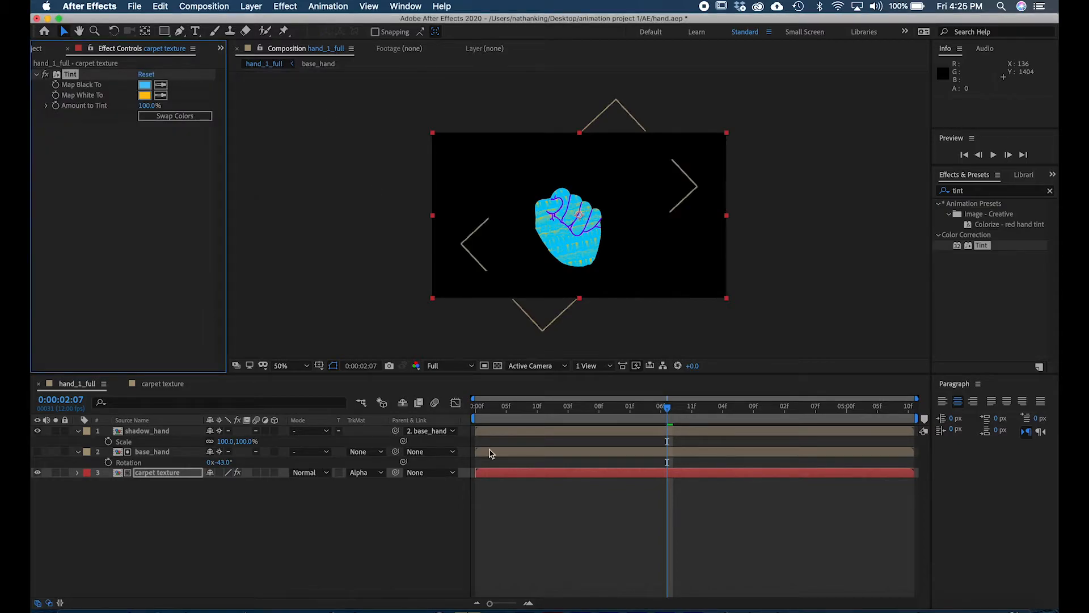
Step: Scrub back to 0:00:00:10 and preview the hand animation with its blue and yellow tinted texture
{"action": "left_click_drag", "start_coordinate": [616, 408], "coordinate": [537, 410]}
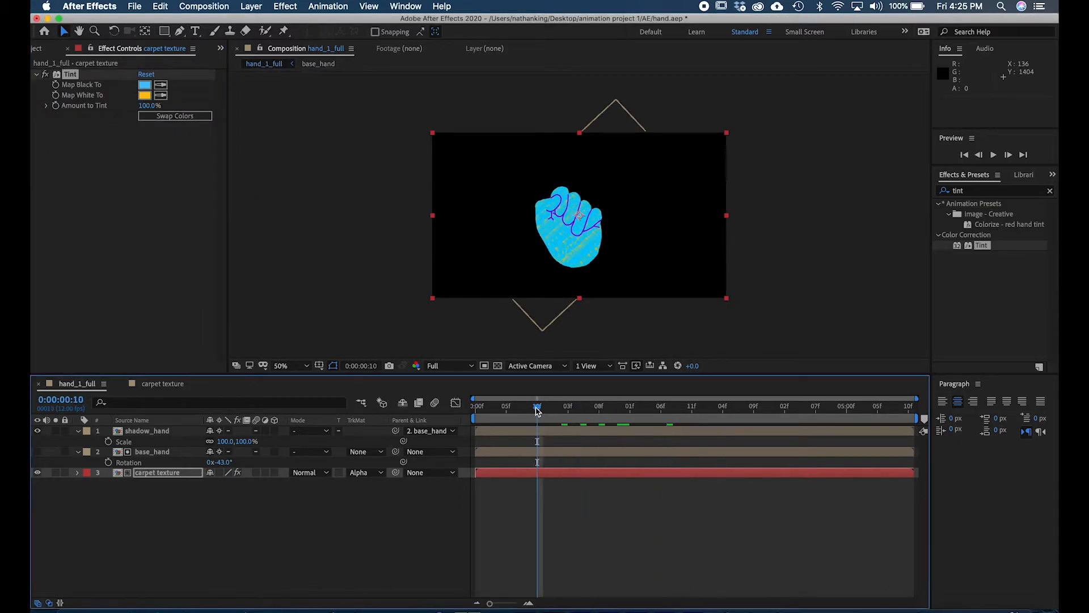
{"action": "key", "text": "space"}
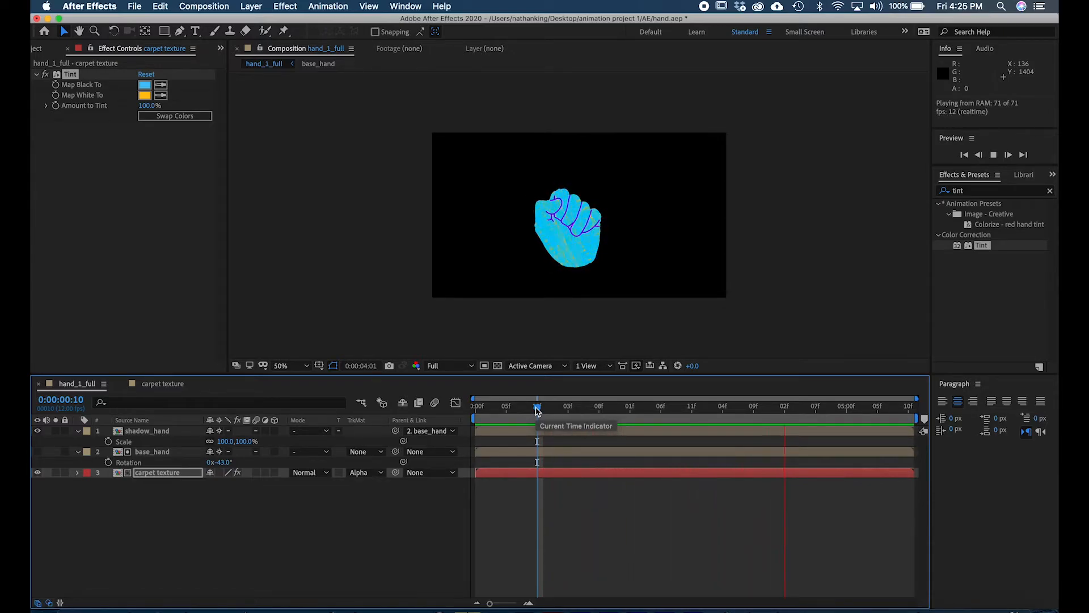
{"action": "key", "text": "space"}
{"action": "left_click", "coordinate": [309, 530]}
Step: Add a second carpet texture layer to hand_1_full, directly beneath shadow_hand and above base_hand
{"action": "left_click", "coordinate": [158, 432]}
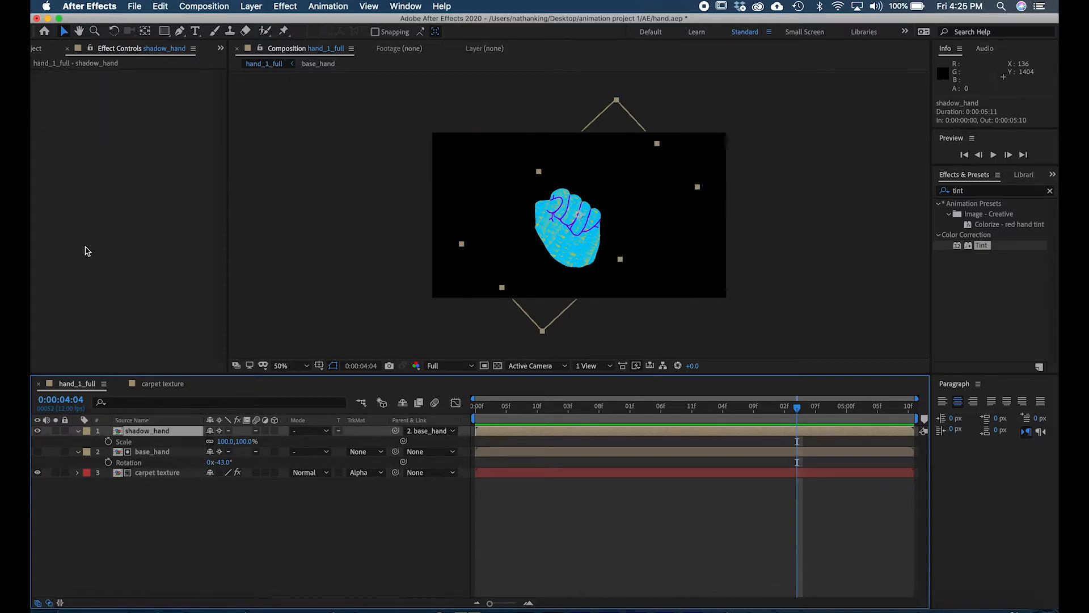
{"action": "left_click", "coordinate": [39, 50]}
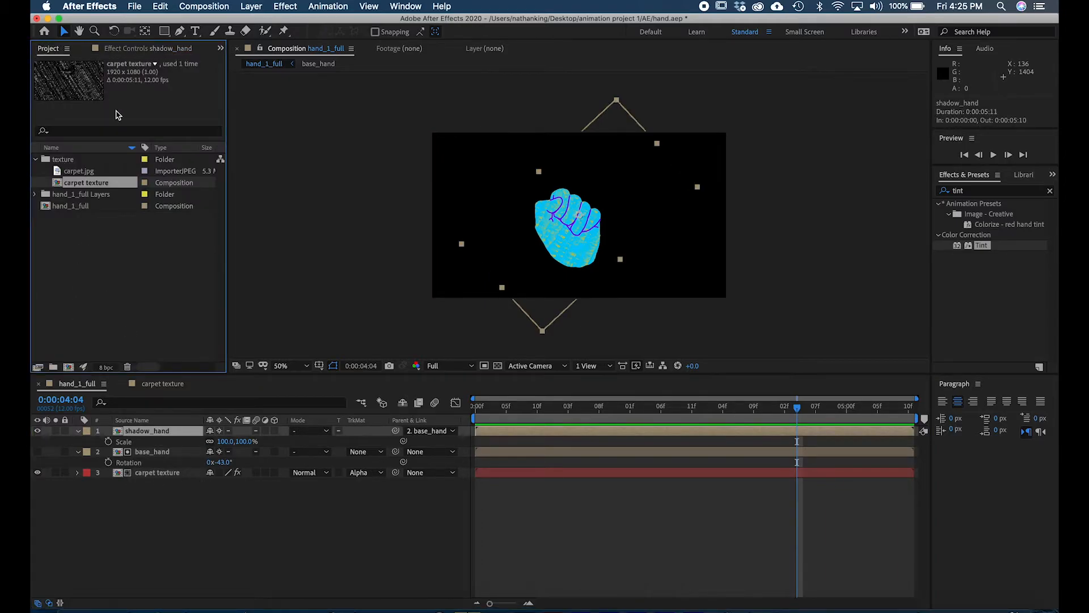
{"action": "left_click", "coordinate": [91, 217]}
{"action": "left_click_drag", "start_coordinate": [85, 182], "coordinate": [169, 449]}
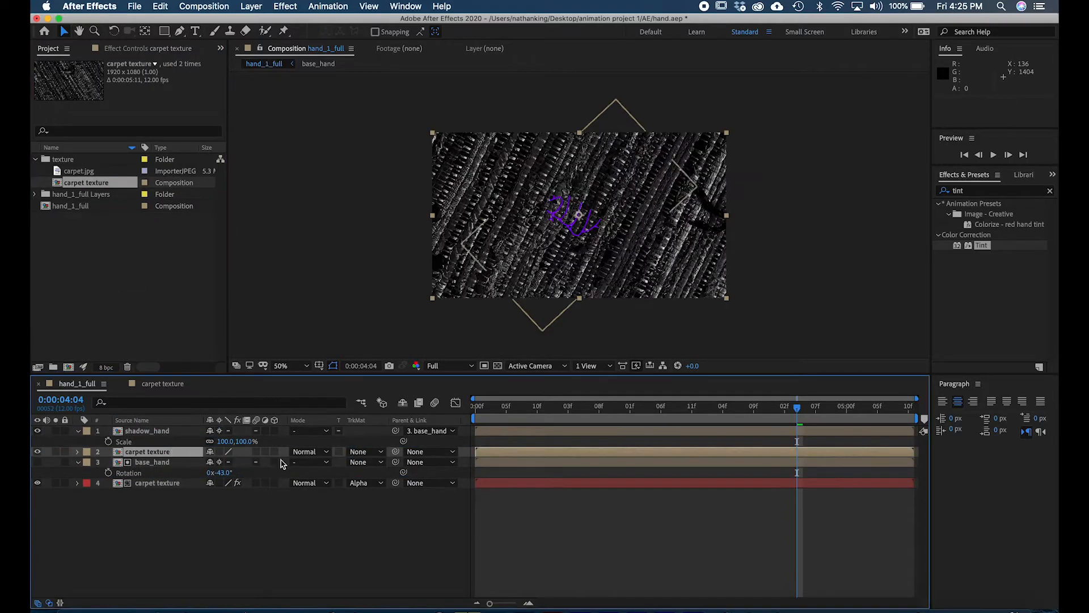
Step: Apply the Tint effect to the upper carpet texture layer and label the layer red
{"action": "left_click_drag", "start_coordinate": [982, 248], "coordinate": [796, 454]}
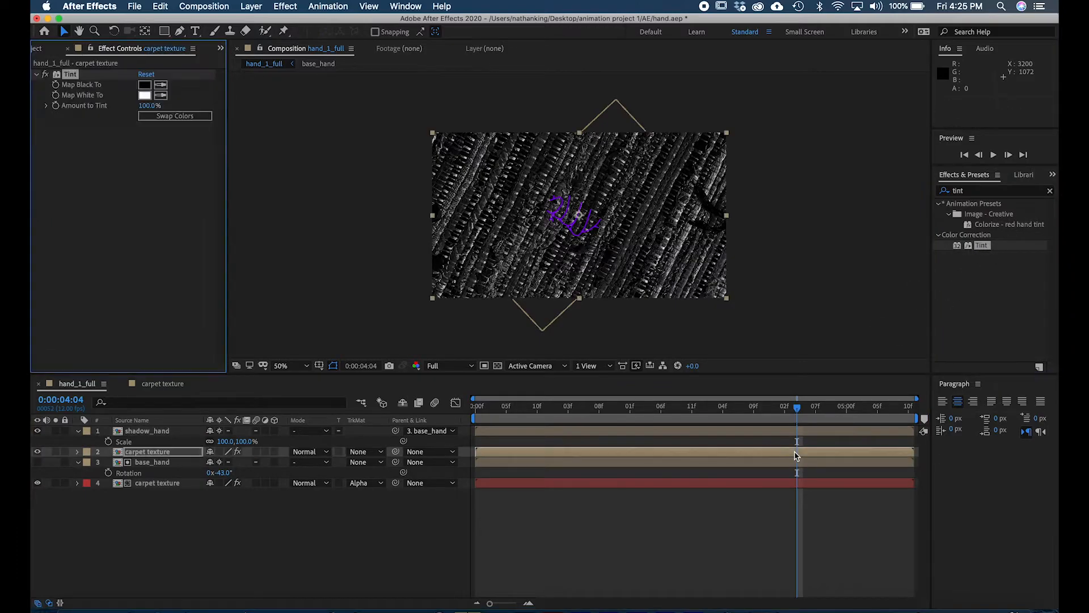
{"action": "left_click", "coordinate": [87, 452]}
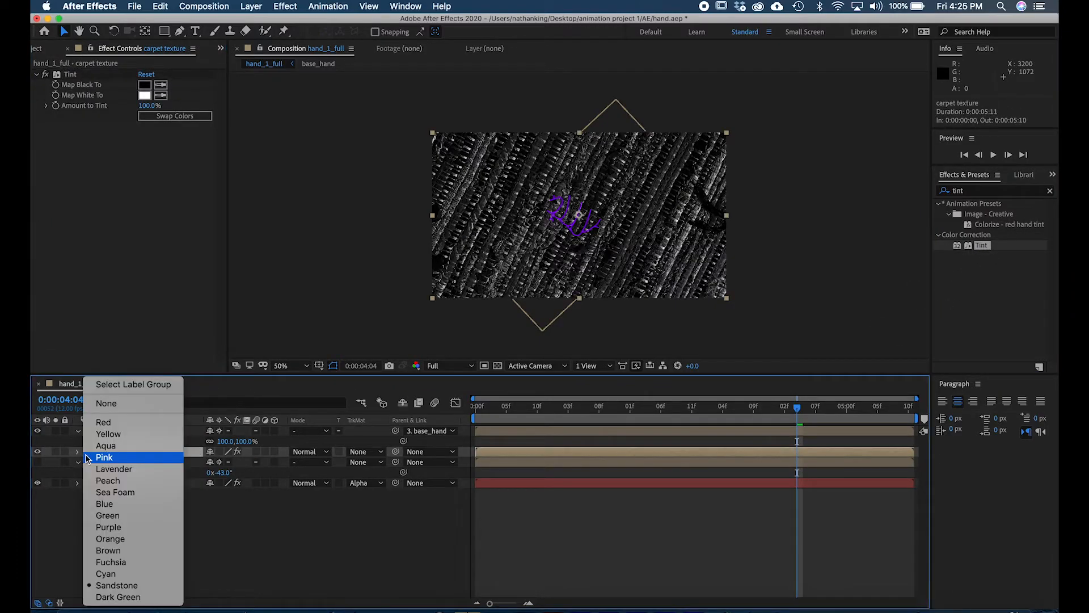
{"action": "left_click", "coordinate": [102, 423]}
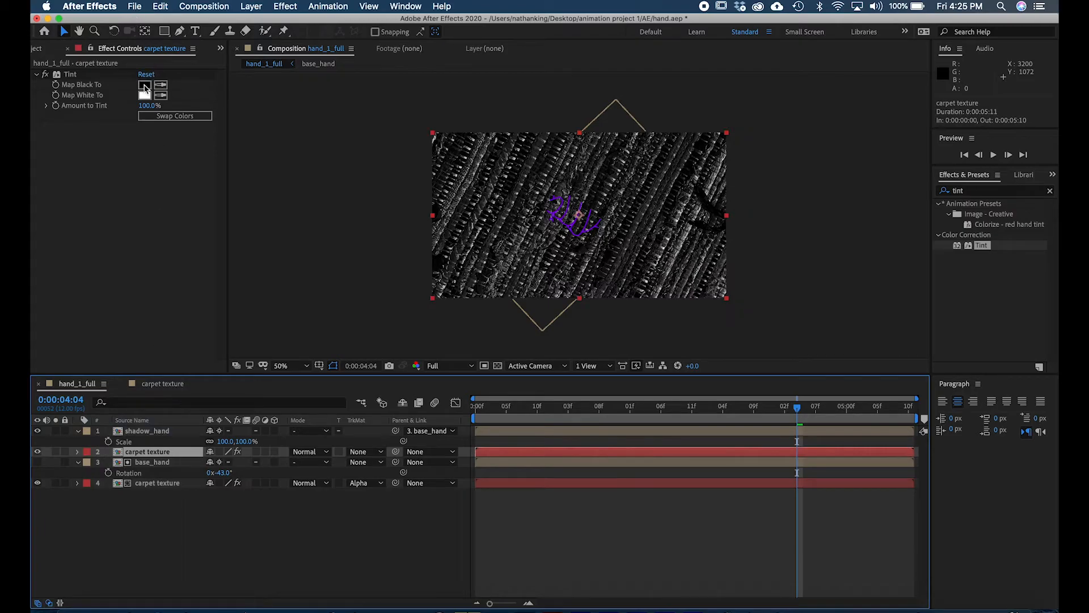
Step: Map the black of the upper carpet texture's tint to the blue-violet 4317D7
{"action": "left_click", "coordinate": [145, 84]}
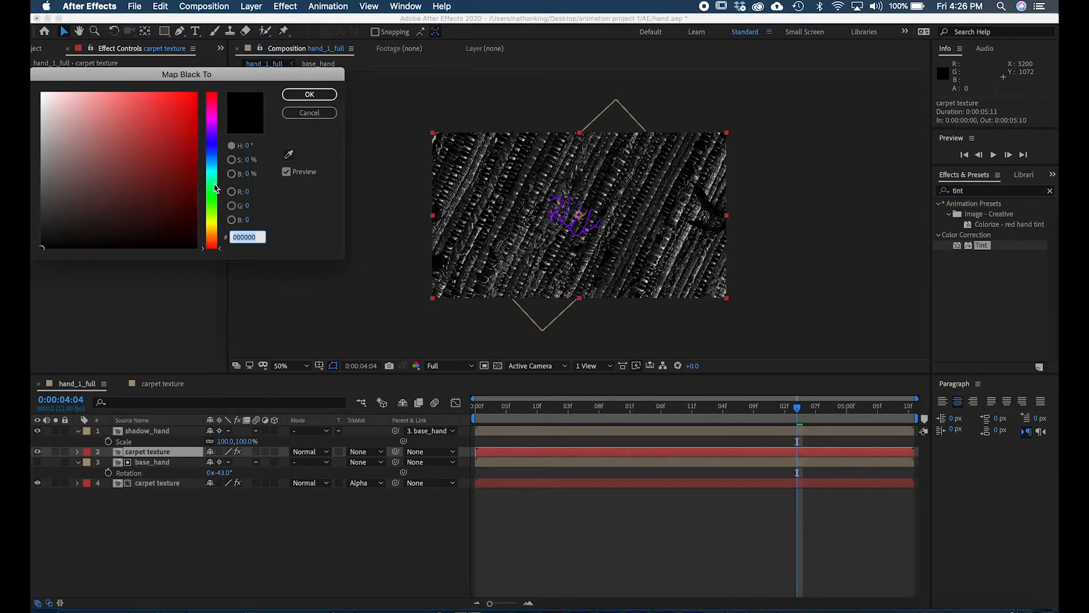
{"action": "left_click", "coordinate": [215, 137]}
{"action": "left_click_drag", "start_coordinate": [190, 121], "coordinate": [179, 117]}
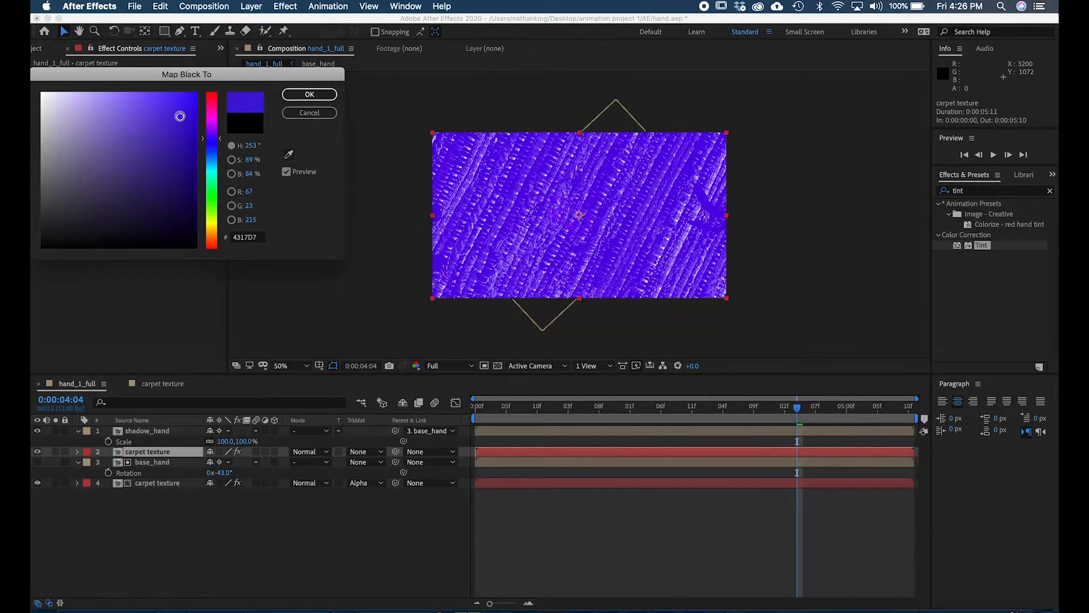
{"action": "left_click", "coordinate": [290, 94]}
Step: Map the white of the upper carpet texture's tint to the magenta FD18DD
{"action": "left_click", "coordinate": [144, 95]}
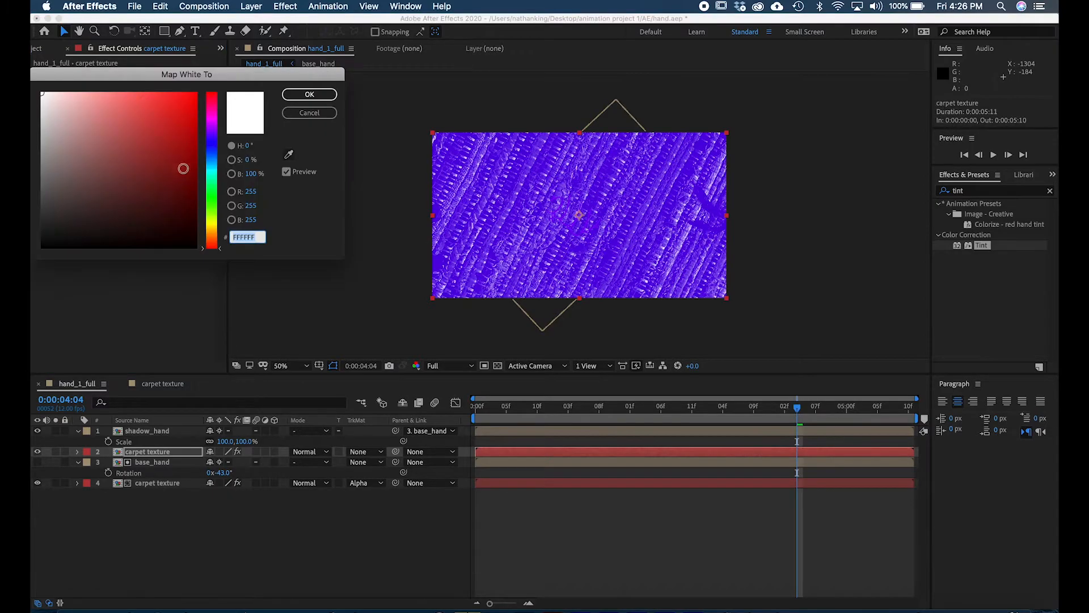
{"action": "left_click", "coordinate": [215, 111]}
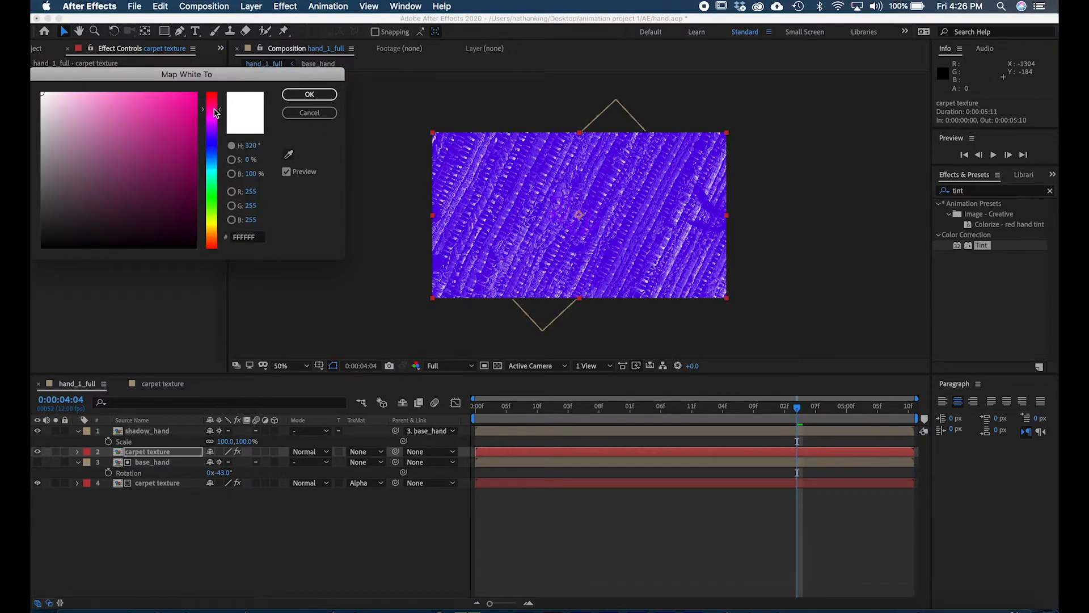
{"action": "left_click_drag", "start_coordinate": [213, 113], "coordinate": [213, 114]}
{"action": "left_click", "coordinate": [182, 93]}
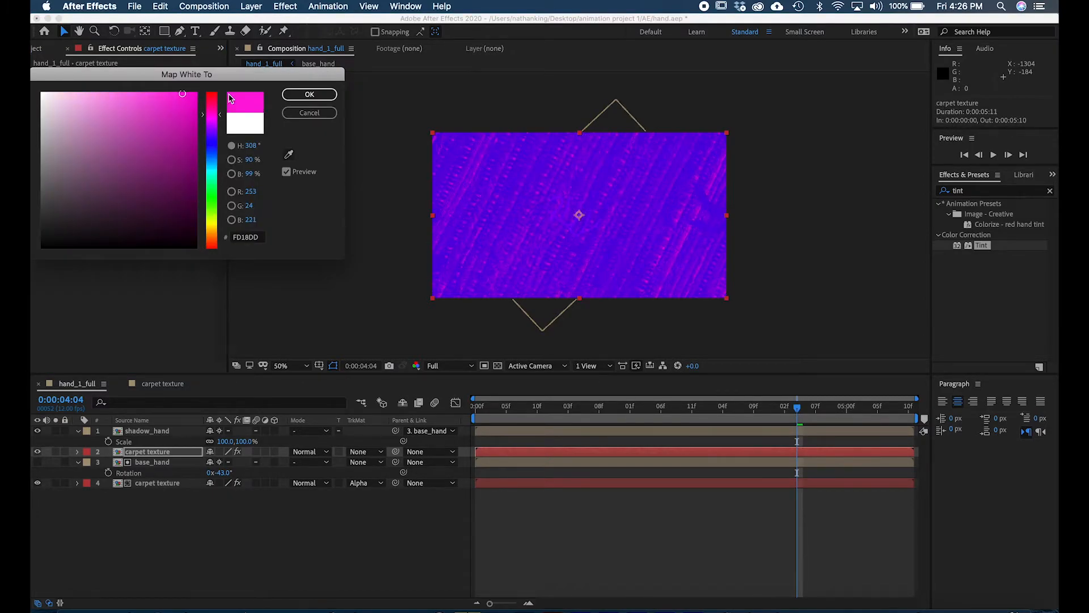
{"action": "left_click", "coordinate": [307, 95]}
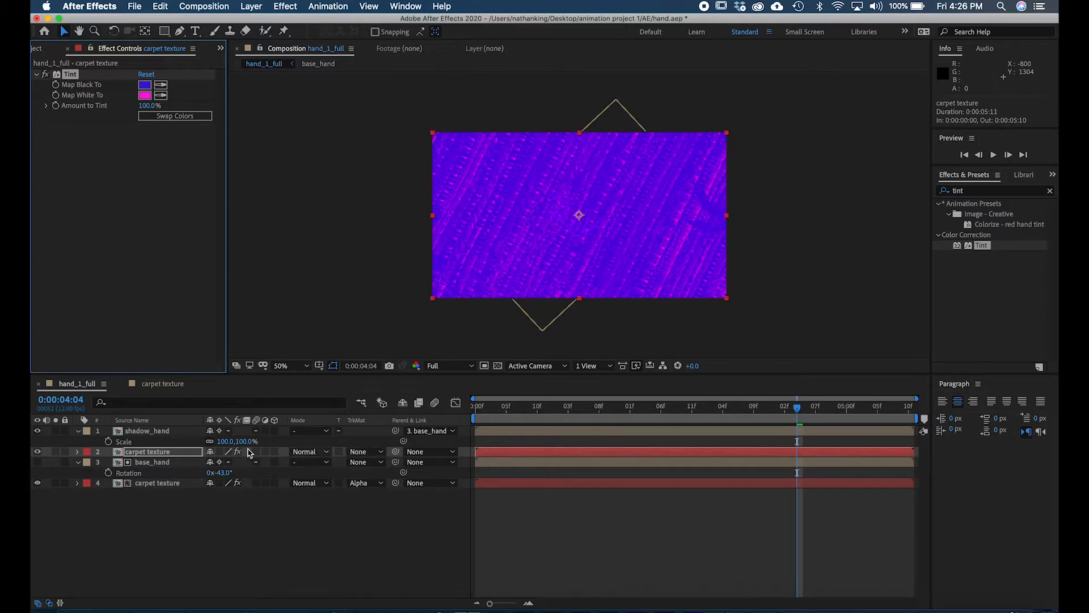
Step: Set the upper carpet texture's track matte to Alpha Matte "shadow_hand" and preview the animation
{"action": "left_click", "coordinate": [361, 452]}
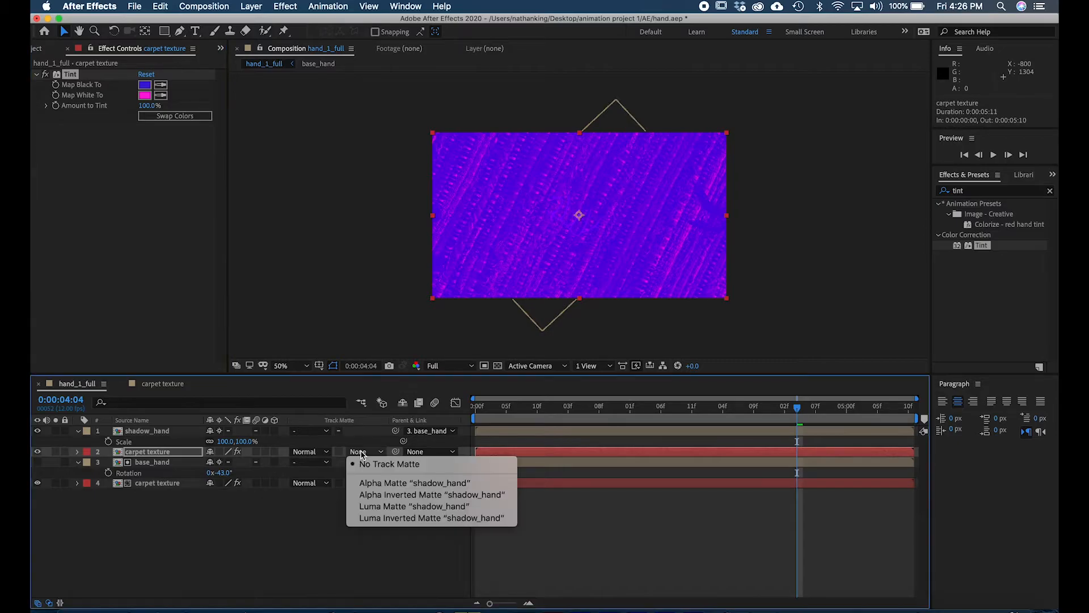
{"action": "left_click", "coordinate": [419, 485]}
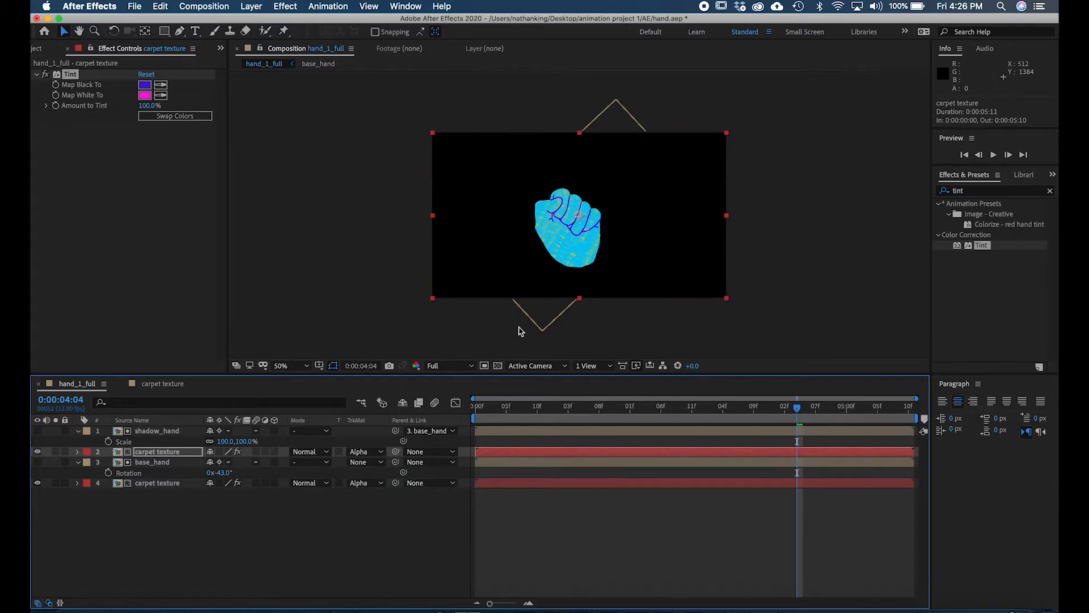
{"action": "left_click_drag", "start_coordinate": [799, 397], "coordinate": [627, 427]}
{"action": "key", "text": "space"}
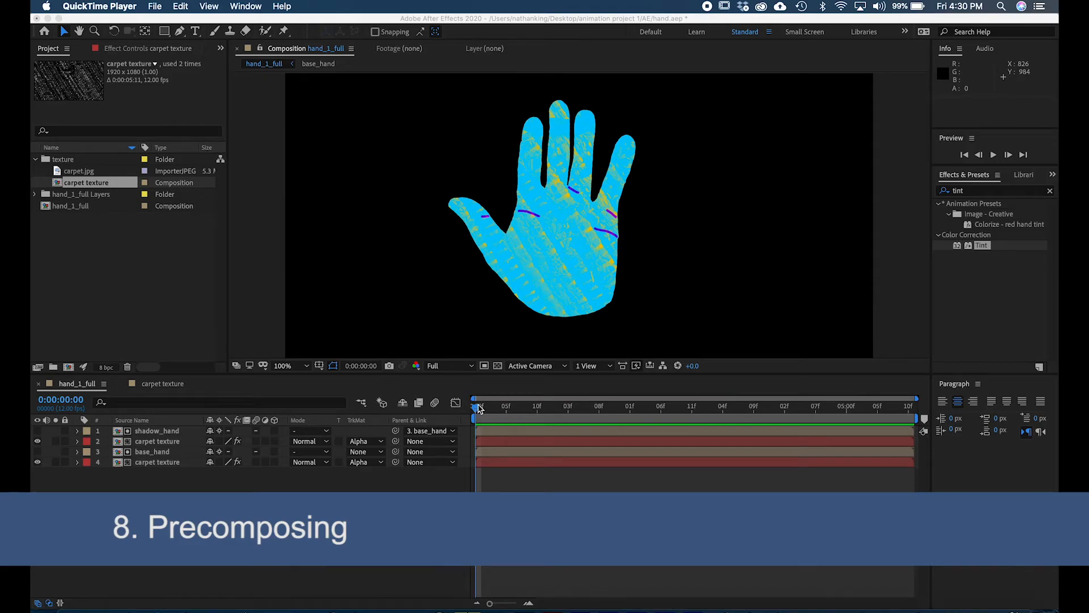
Step: Shift the base_hand layer horizontally to an X position of 1030
{"action": "left_click", "coordinate": [479, 407]}
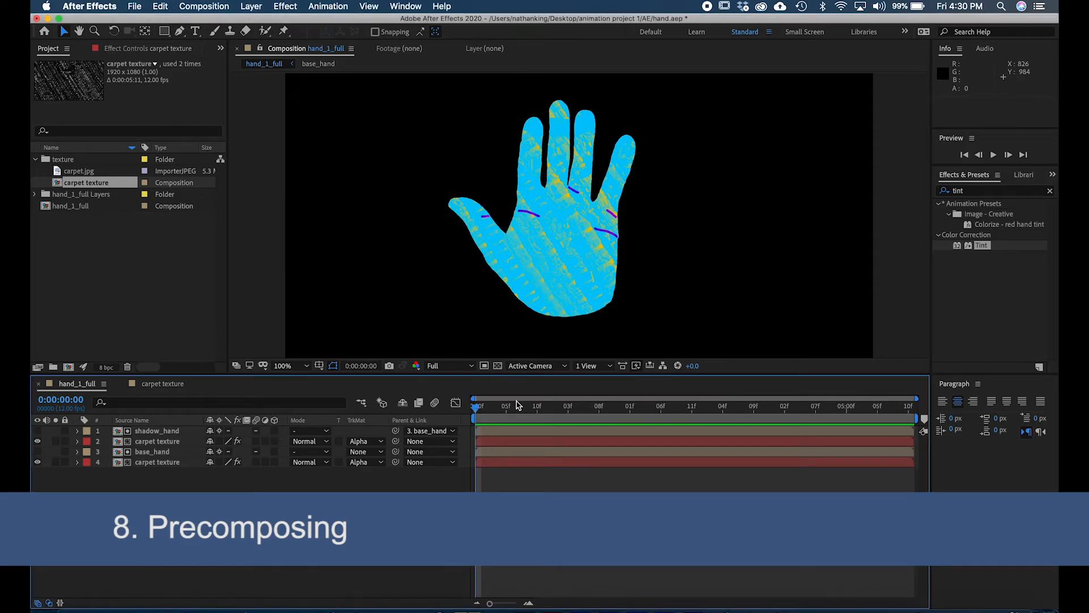
{"action": "key", "text": "comma"}
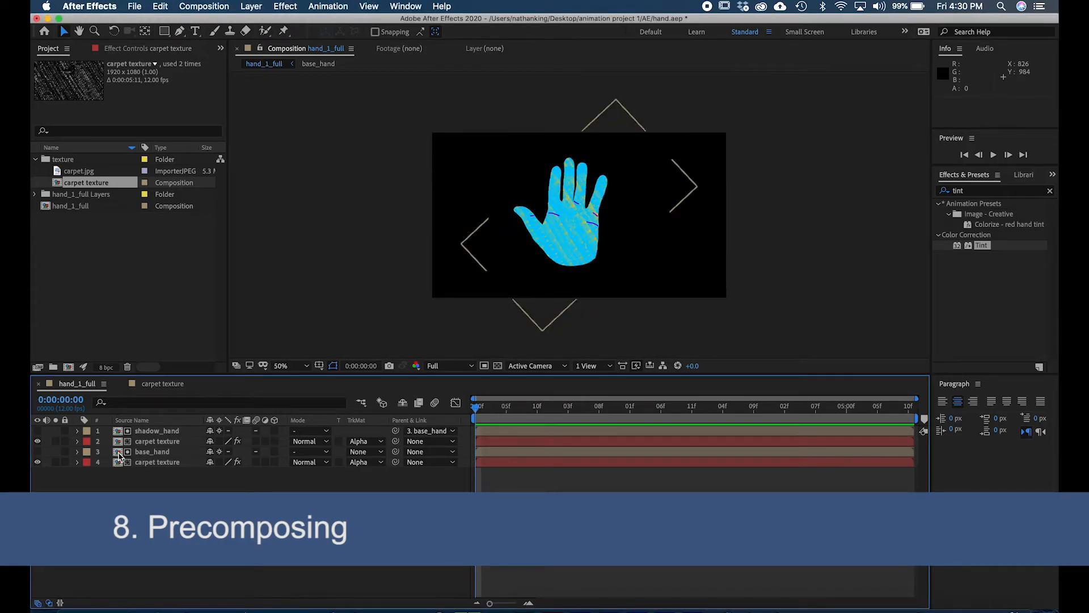
{"action": "left_click", "coordinate": [159, 452]}
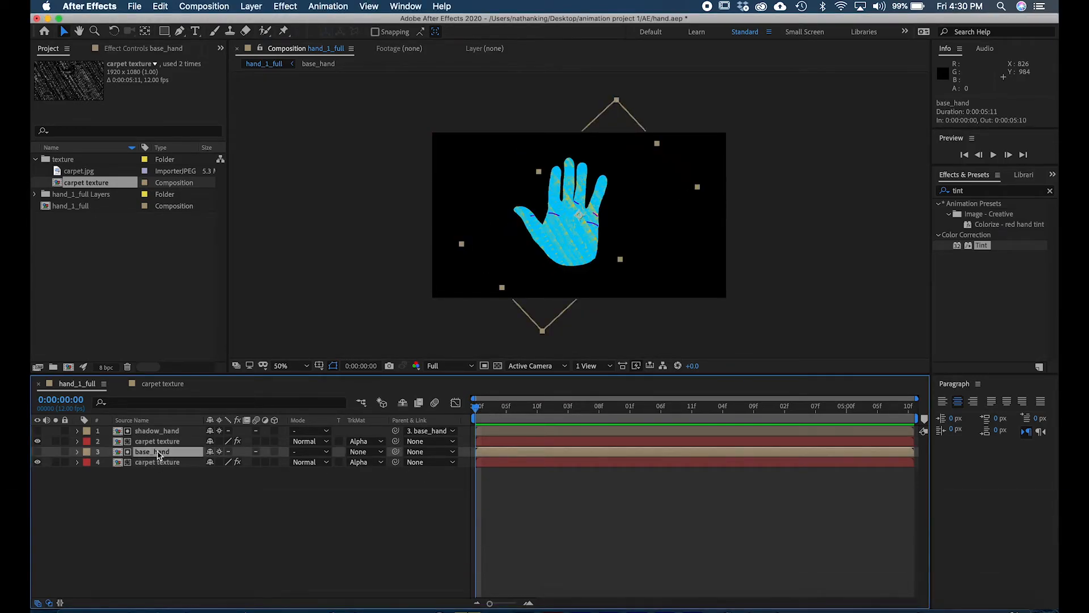
{"action": "key", "text": "p"}
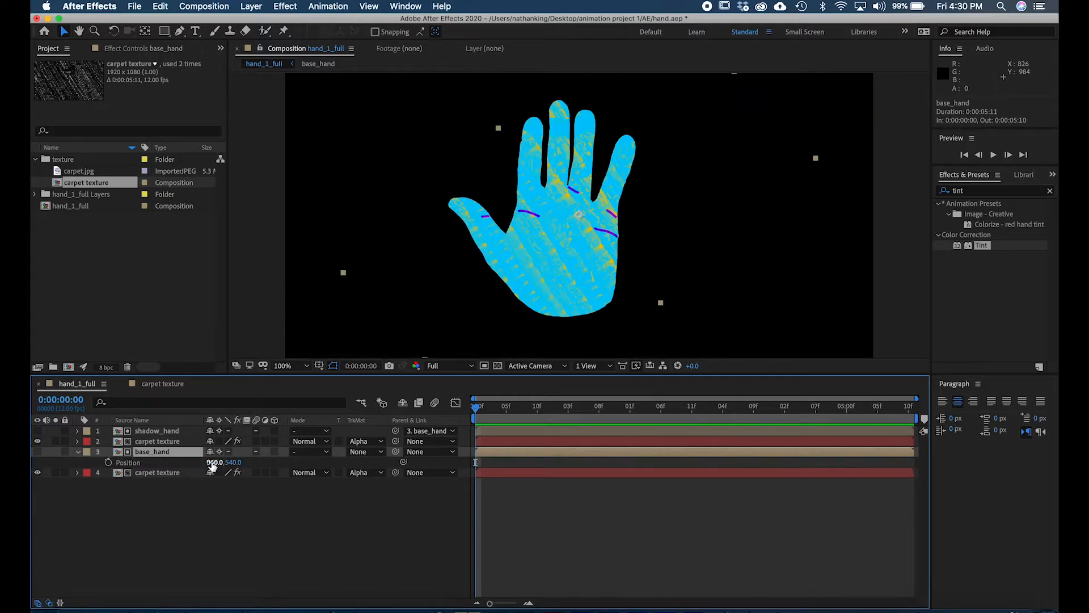
{"action": "key", "text": "period"}
{"action": "left_click_drag", "start_coordinate": [213, 464], "coordinate": [247, 465]}
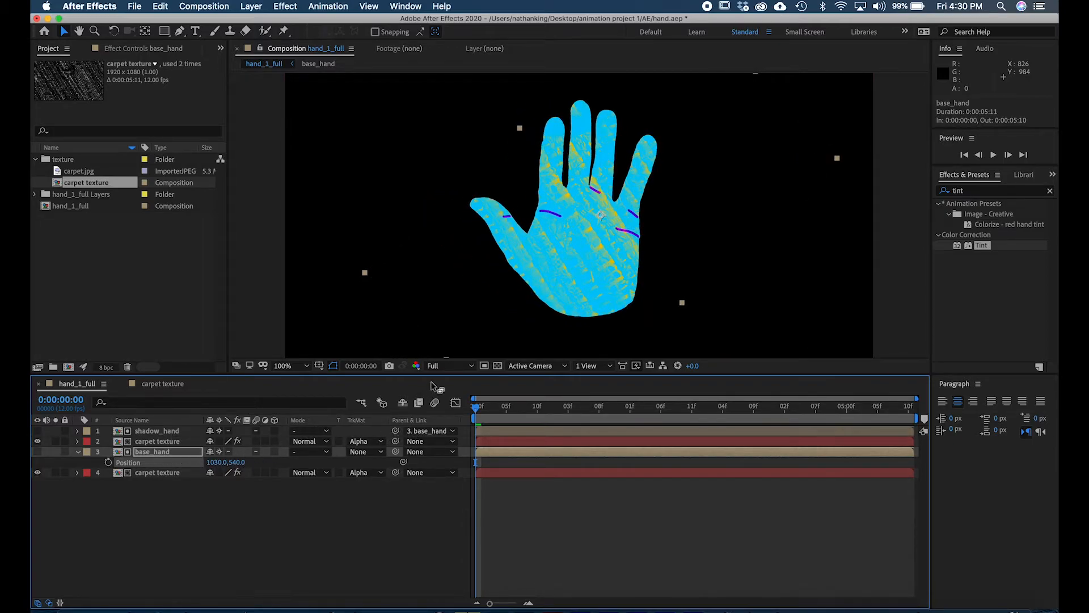
{"action": "mouse_move", "coordinate": [222, 466]}
{"action": "left_mouse_down"}
{"action": "mouse_move", "coordinate": [286, 455]}
{"action": "mouse_move", "coordinate": [233, 462]}
{"action": "mouse_move", "coordinate": [306, 471]}
{"action": "mouse_move", "coordinate": [198, 470]}
{"action": "mouse_move", "coordinate": [263, 471]}
{"action": "mouse_move", "coordinate": [221, 464]}
{"action": "mouse_move", "coordinate": [238, 464]}
{"action": "left_mouse_up"}
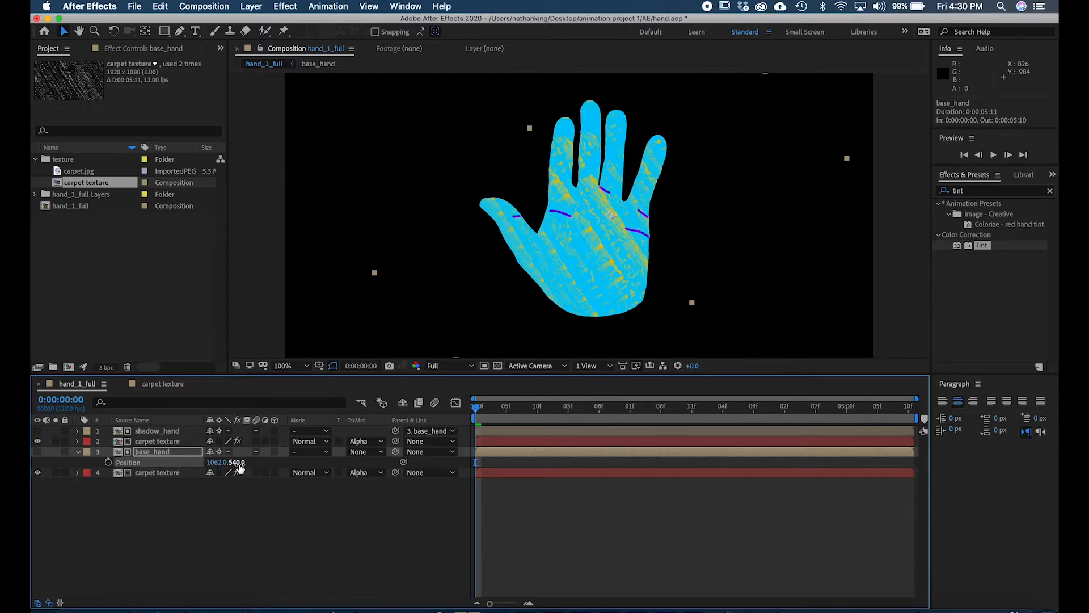
{"action": "key", "text": "super+z"}
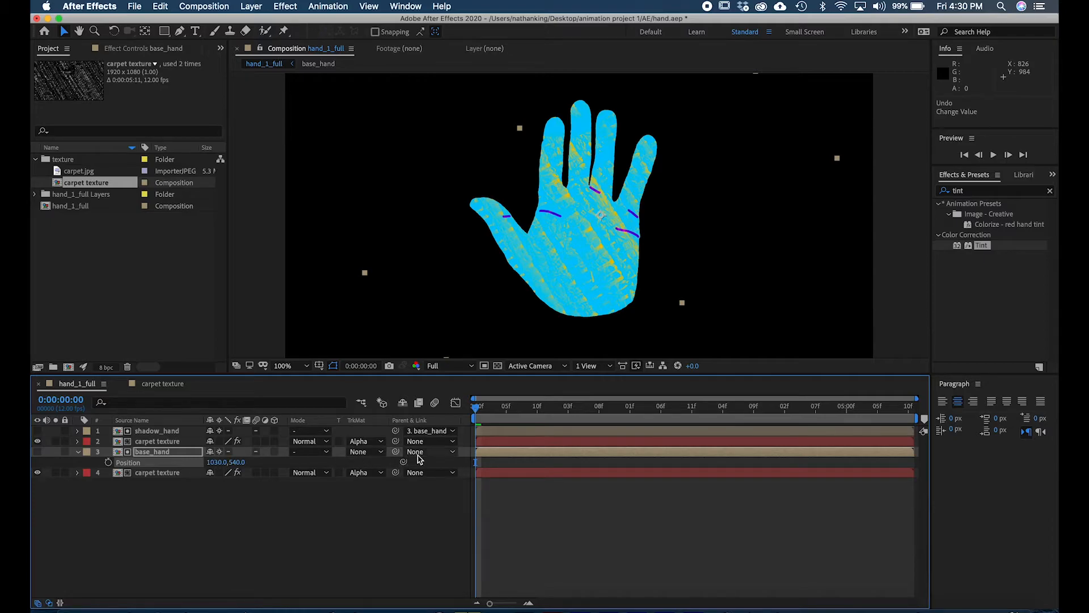
Step: Try parenting the lower carpet texture to base_hand and moving base_hand to X 1066, and undo both changes
{"action": "left_click", "coordinate": [165, 472]}
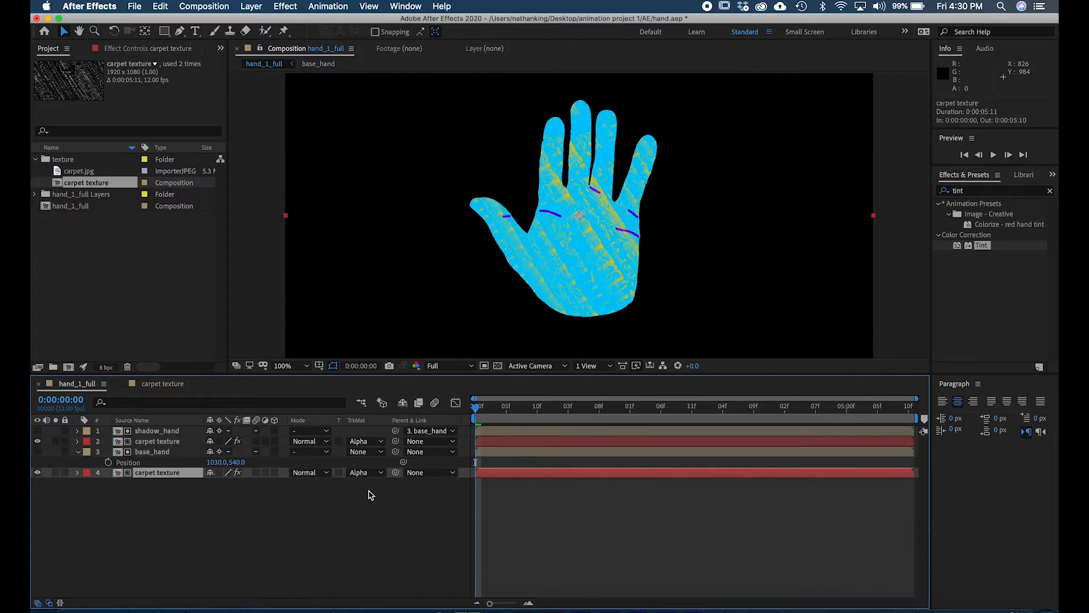
{"action": "left_click_drag", "start_coordinate": [396, 473], "coordinate": [228, 462]}
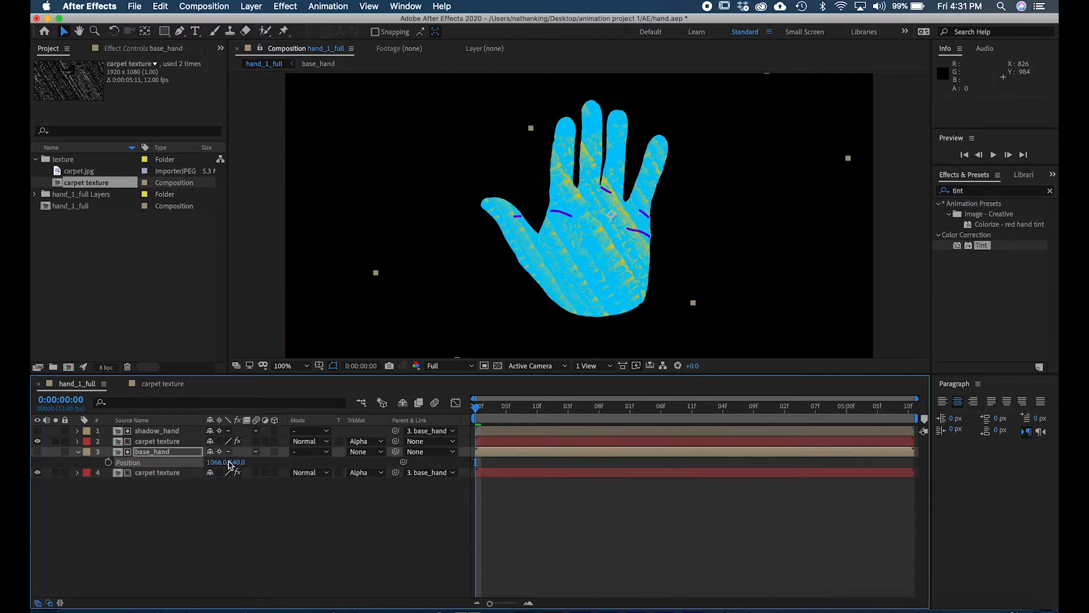
{"action": "key", "text": "super+z"}
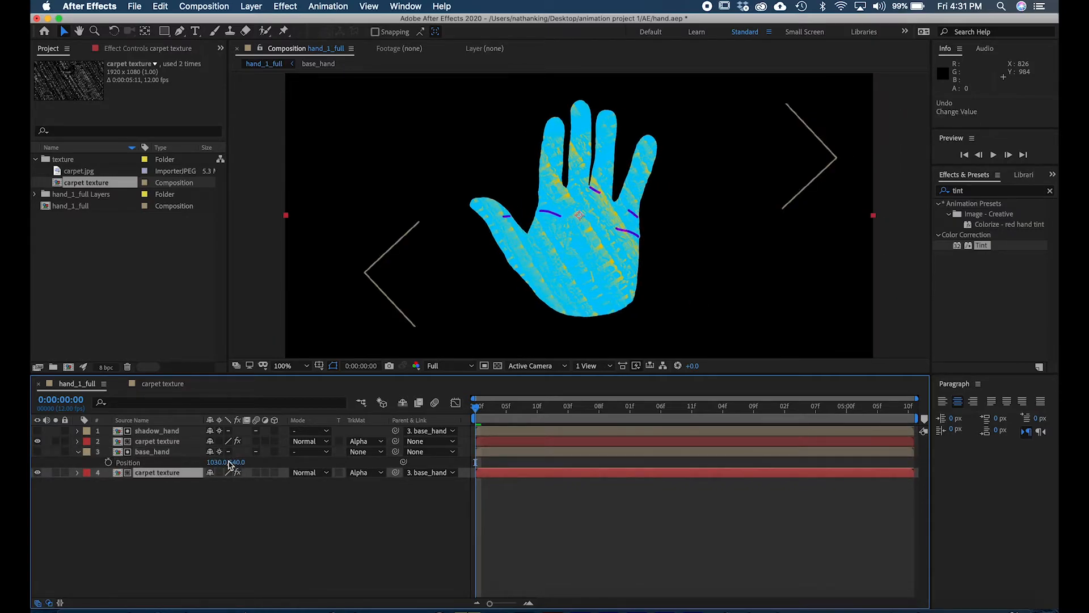
{"action": "key", "text": "super+z"}
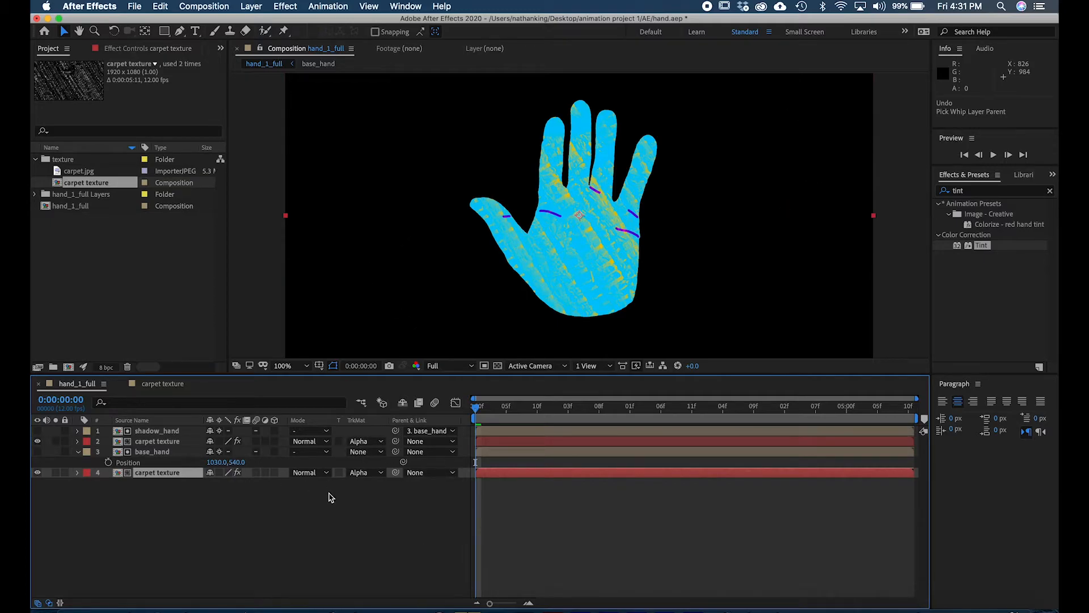
Step: Pre-compose all four layers of hand_1_full into a new composition named hand, moving all attributes into it
{"action": "left_click", "coordinate": [77, 452]}
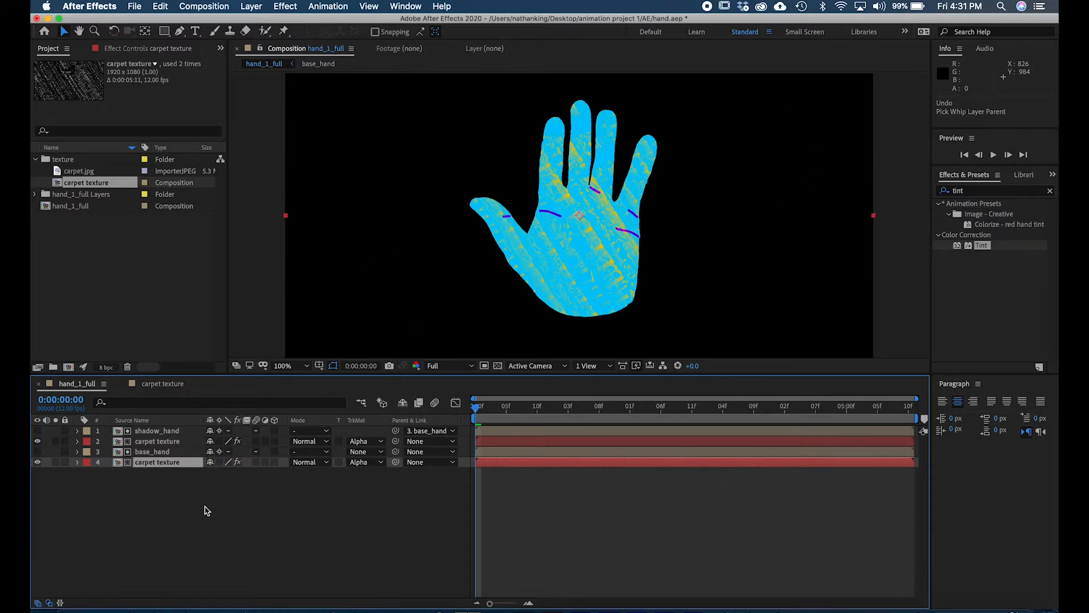
{"action": "left_click", "coordinate": [189, 435]}
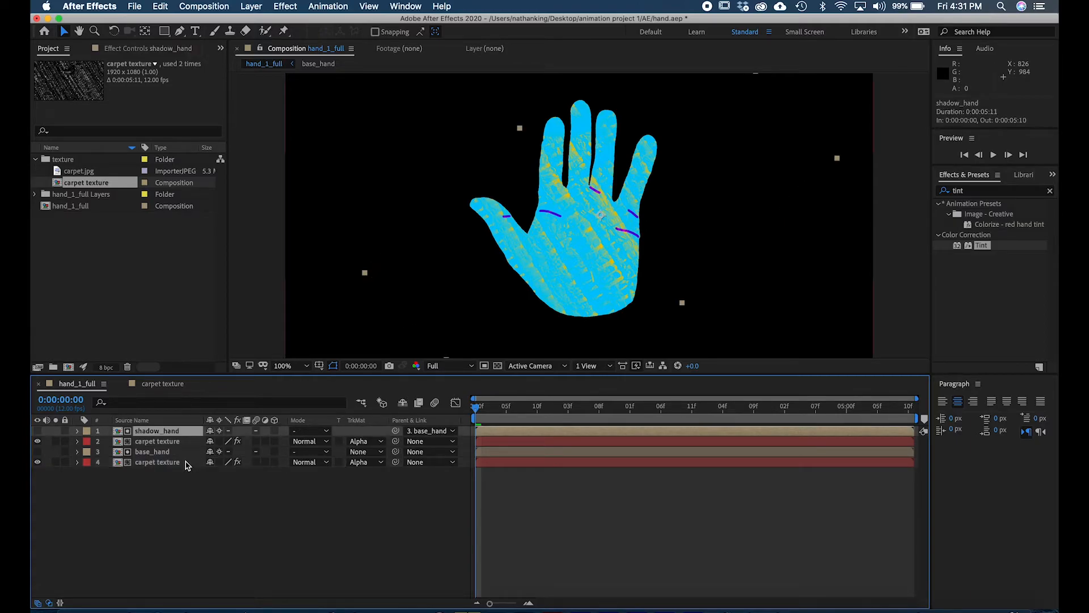
{"action": "left_click", "coordinate": [187, 464], "text": "shift"}
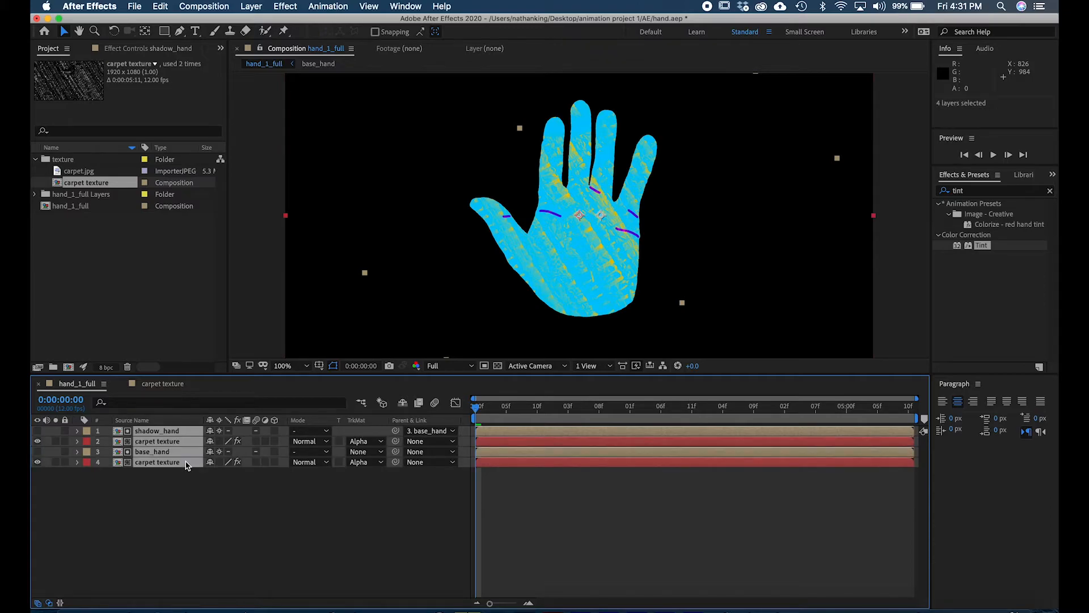
{"action": "right_click", "coordinate": [189, 441]}
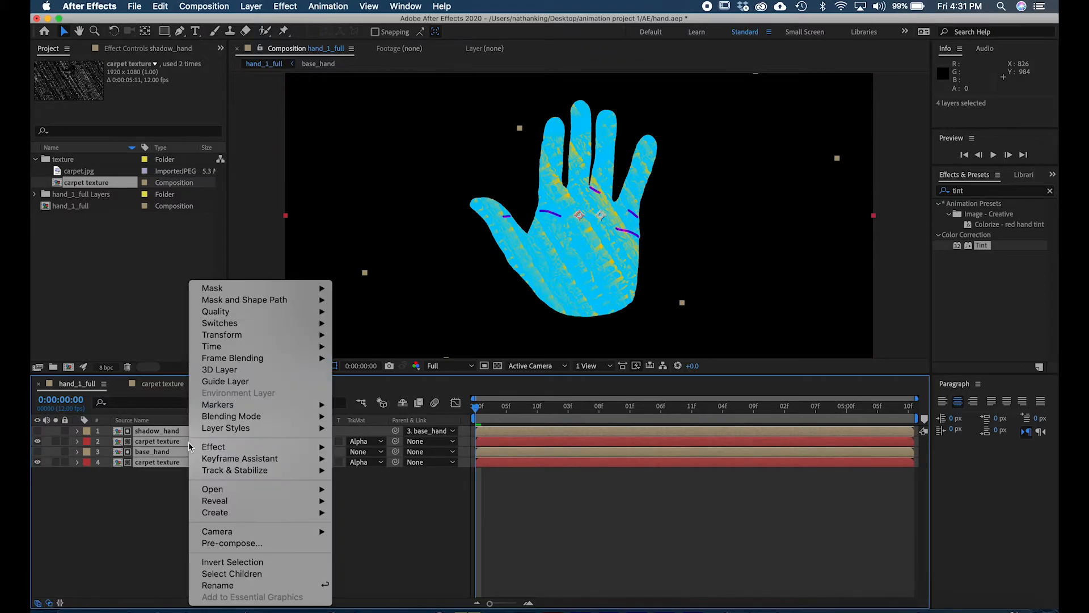
{"action": "left_click", "coordinate": [253, 545]}
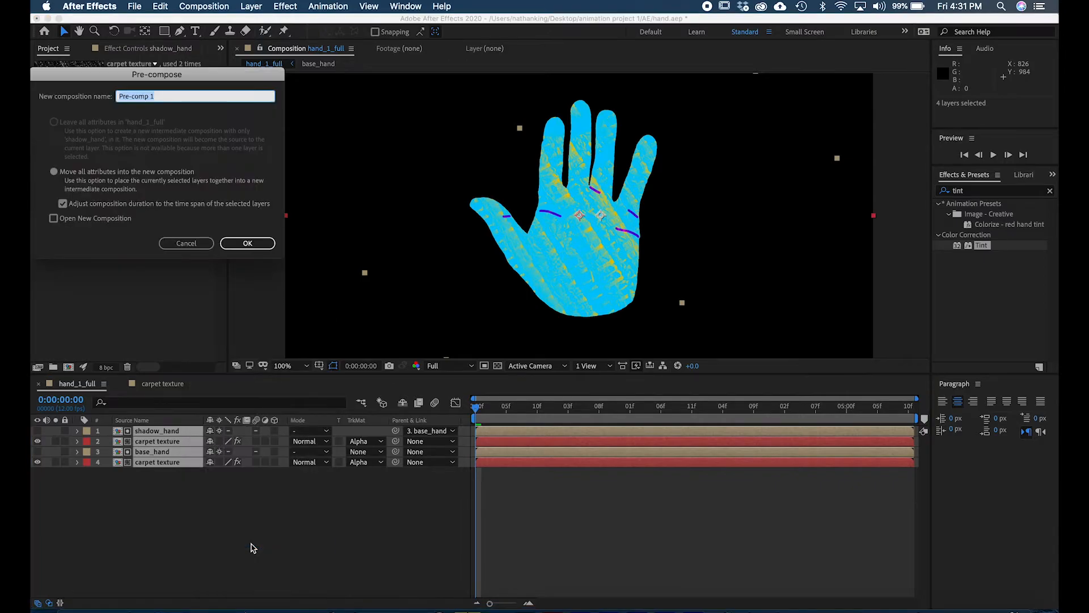
{"action": "left_click_drag", "start_coordinate": [223, 83], "coordinate": [408, 181]}
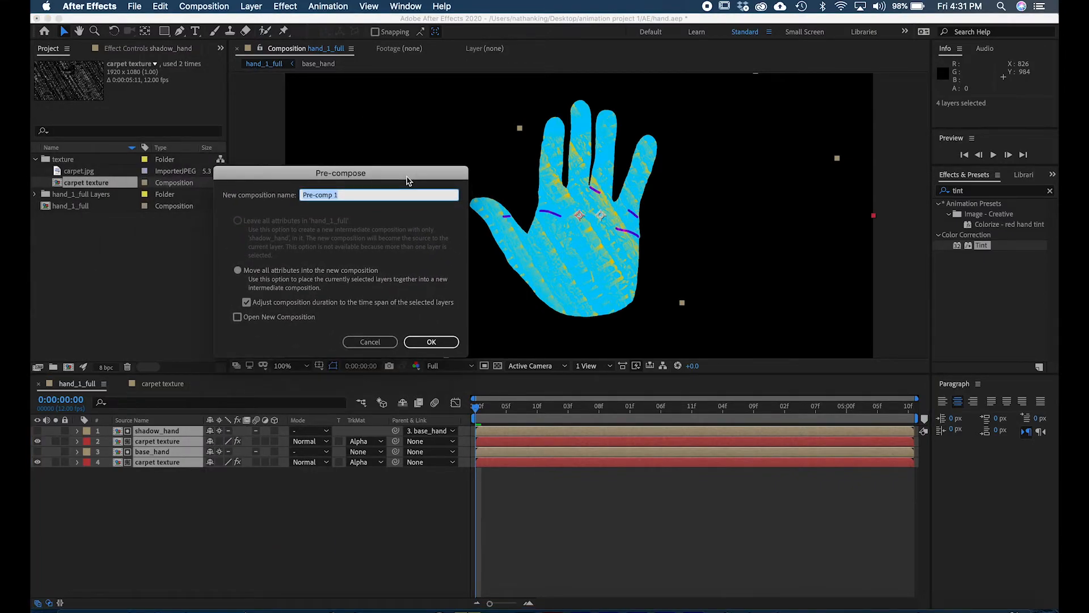
{"action": "type", "text": "hand"}
{"action": "key", "text": "Return"}
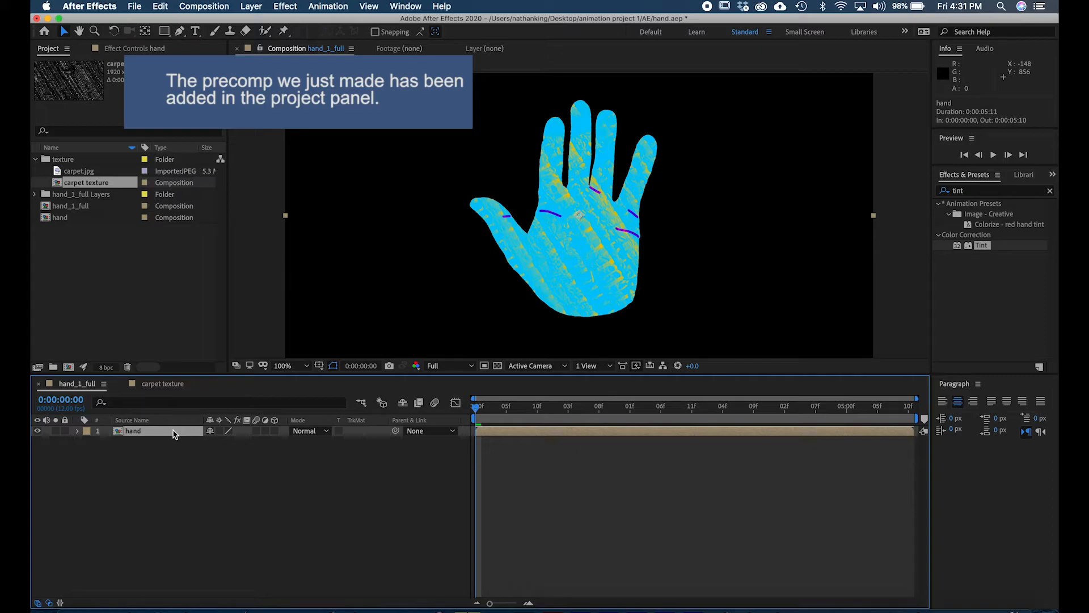
Step: Try repositioning the hand precomp and rotating it 22°, and undo both changes
{"action": "key", "text": "comma"}
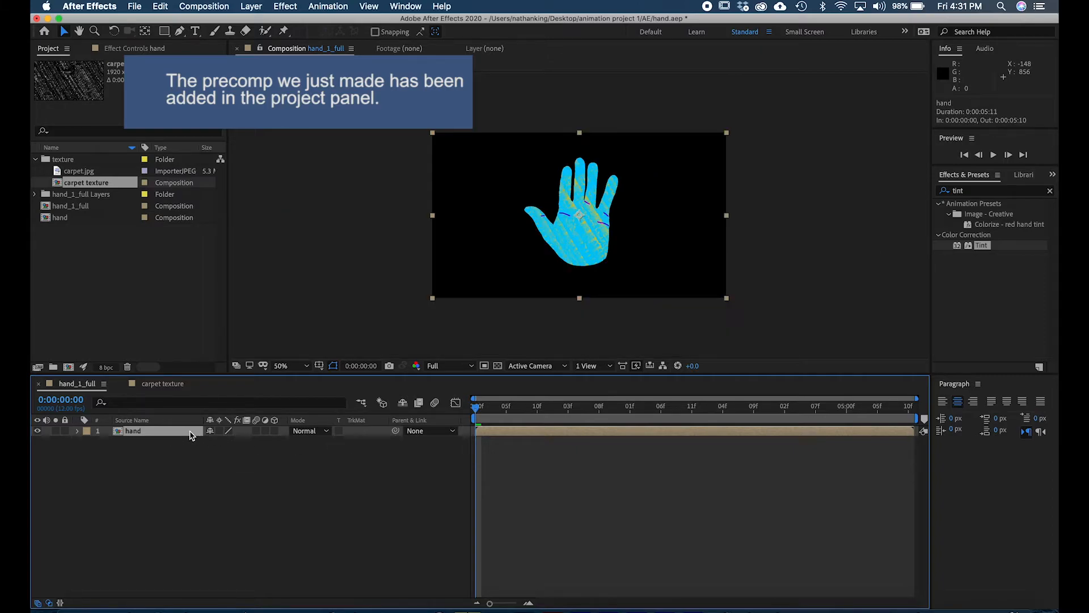
{"action": "key", "text": "p"}
{"action": "mouse_move", "coordinate": [215, 445]}
{"action": "left_mouse_down"}
{"action": "mouse_move", "coordinate": [277, 446]}
{"action": "mouse_move", "coordinate": [220, 445]}
{"action": "left_mouse_up"}
{"action": "left_click_drag", "start_coordinate": [155, 375], "coordinate": [258, 443]}
{"action": "key", "text": "super+z"}
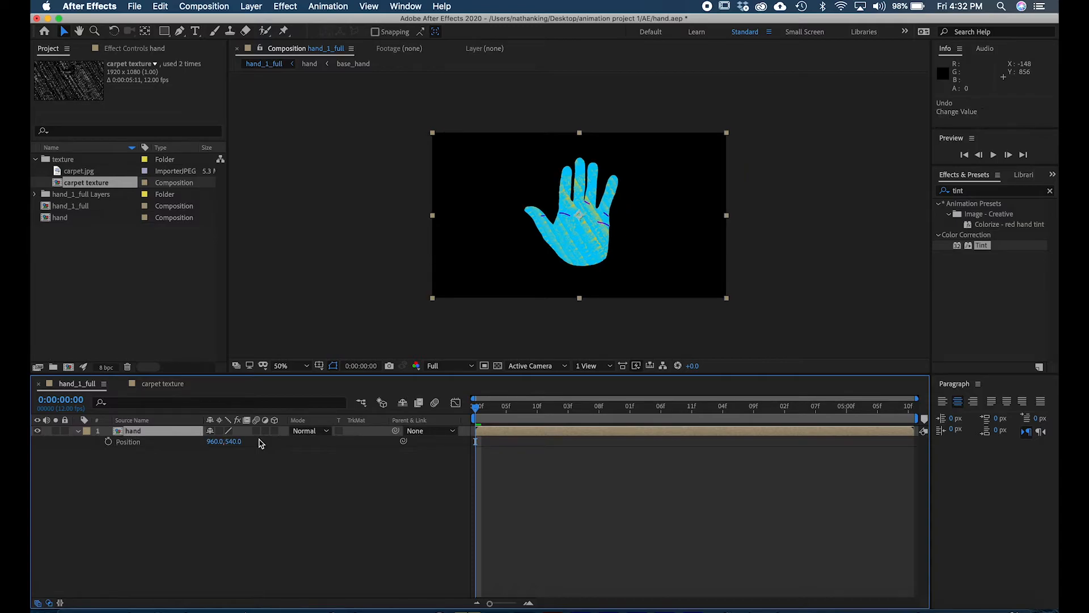
{"action": "mouse_move", "coordinate": [224, 441]}
{"action": "left_mouse_down"}
{"action": "mouse_move", "coordinate": [278, 443]}
{"action": "mouse_move", "coordinate": [242, 443]}
{"action": "left_mouse_up"}
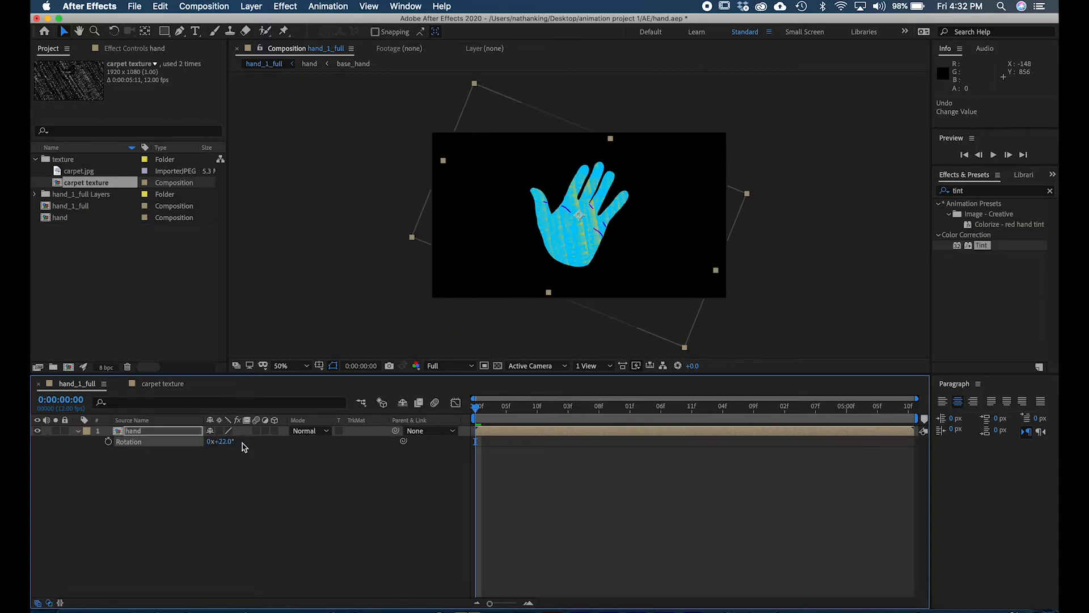
{"action": "key", "text": "super+z"}
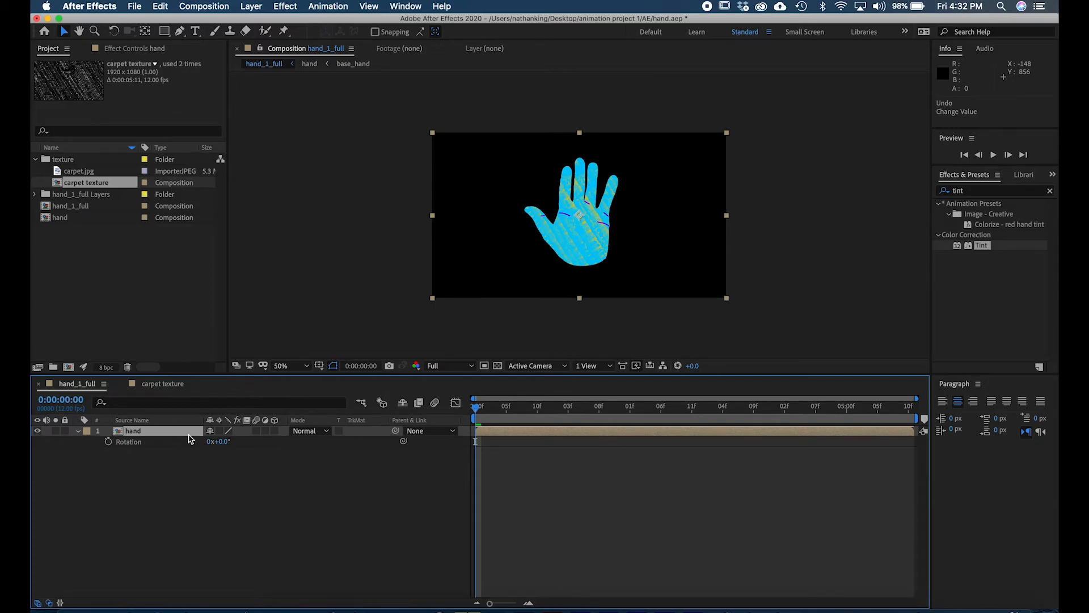
Step: Duplicate the hand precomp twice, moving the top layer right of the middle hand and the bottom layer left to about 476, 548
{"action": "key", "text": "super+d"}
{"action": "key", "text": "super+d"}
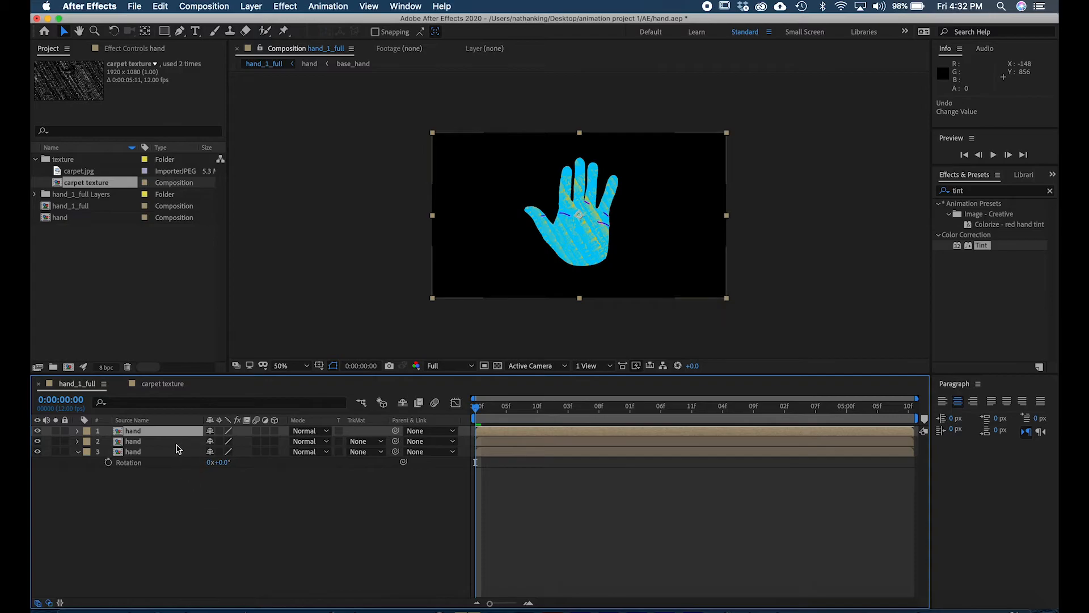
{"action": "left_click", "coordinate": [164, 433]}
{"action": "left_click_drag", "start_coordinate": [587, 236], "coordinate": [661, 243]}
{"action": "left_click", "coordinate": [148, 452]}
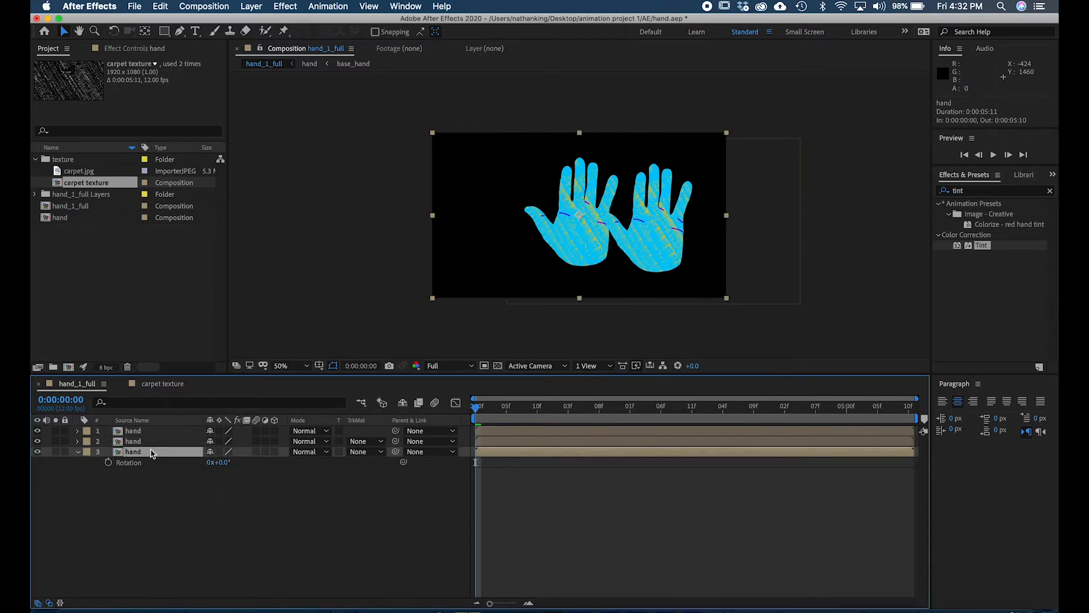
{"action": "left_click_drag", "start_coordinate": [583, 242], "coordinate": [510, 241]}
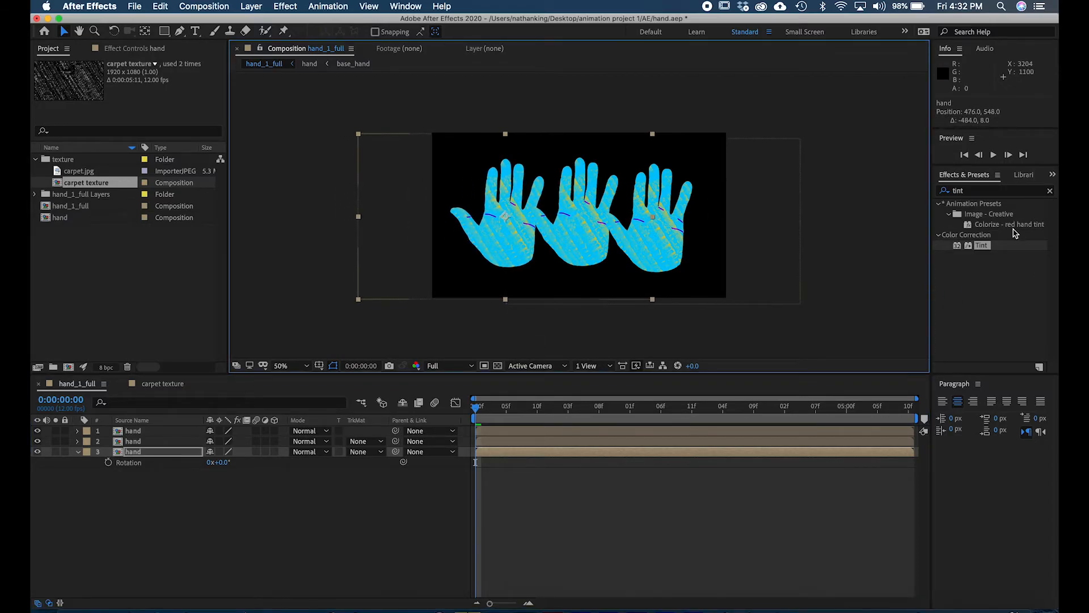
Step: Apply the Hue/Saturation effect to the top hand layer and set its Master Hue to about 136°
{"action": "left_click", "coordinate": [990, 194]}
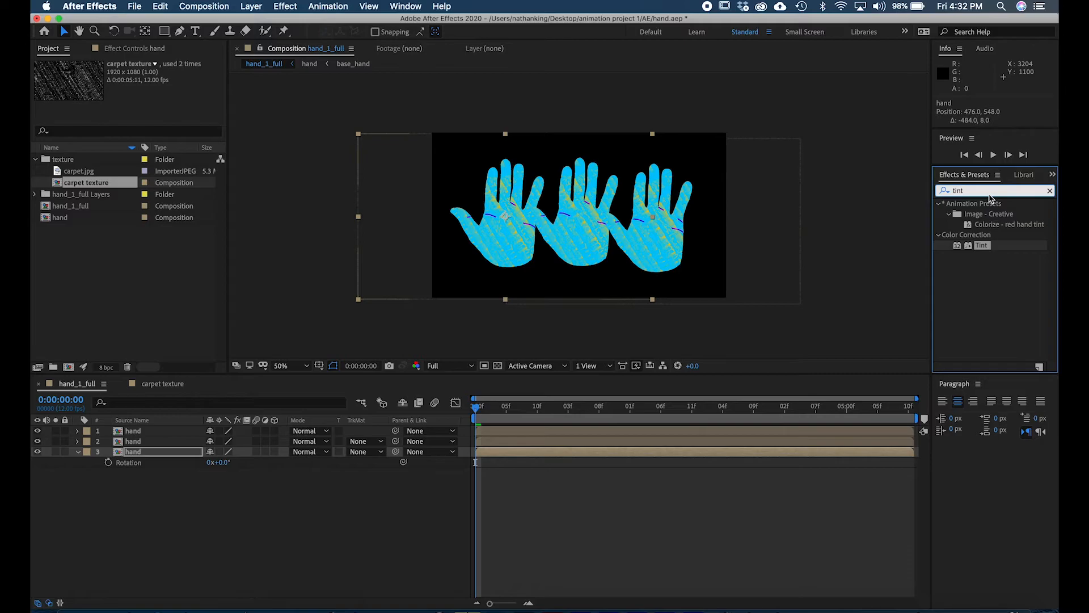
{"action": "key", "text": "BackSpace"}
{"action": "key", "text": "BackSpace"}
{"action": "key", "text": "BackSpace"}
{"action": "key", "text": "BackSpace"}
{"action": "type", "text": "hue"}
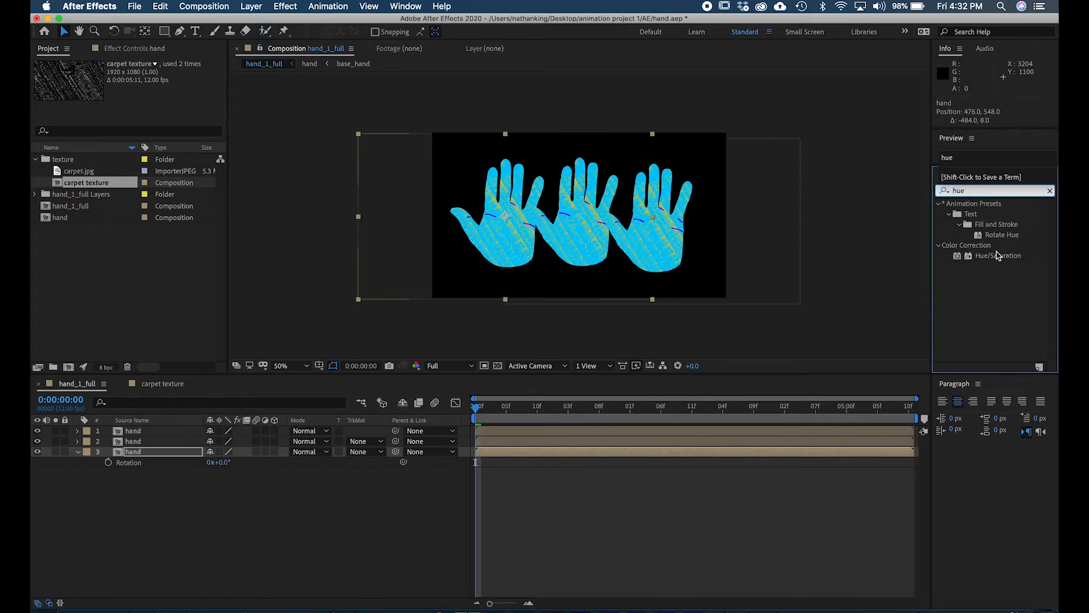
{"action": "left_click_drag", "start_coordinate": [999, 256], "coordinate": [671, 432]}
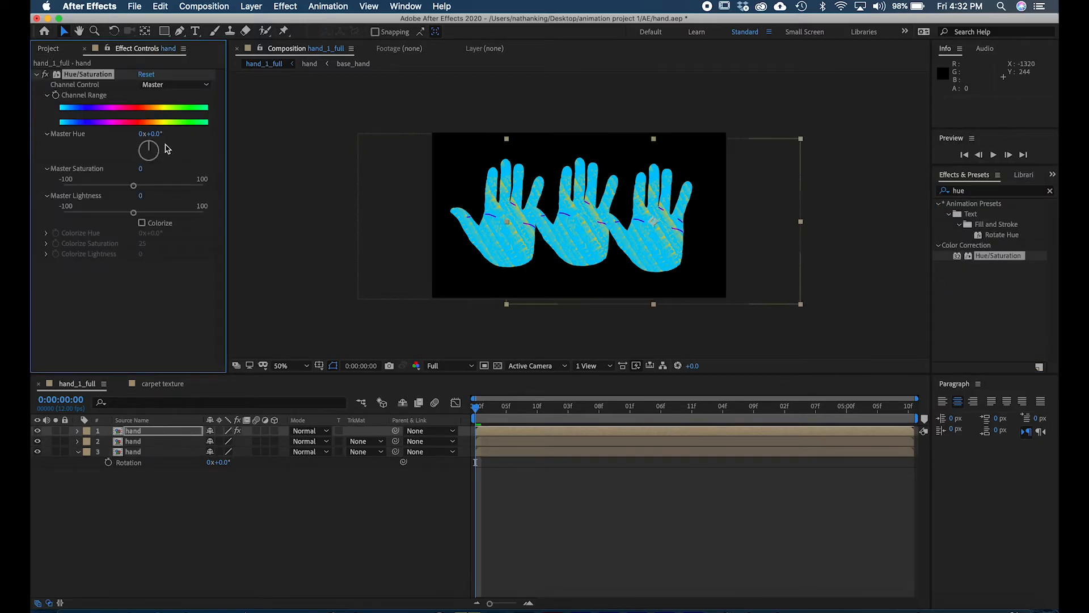
{"action": "left_click_drag", "start_coordinate": [168, 148], "coordinate": [159, 163]}
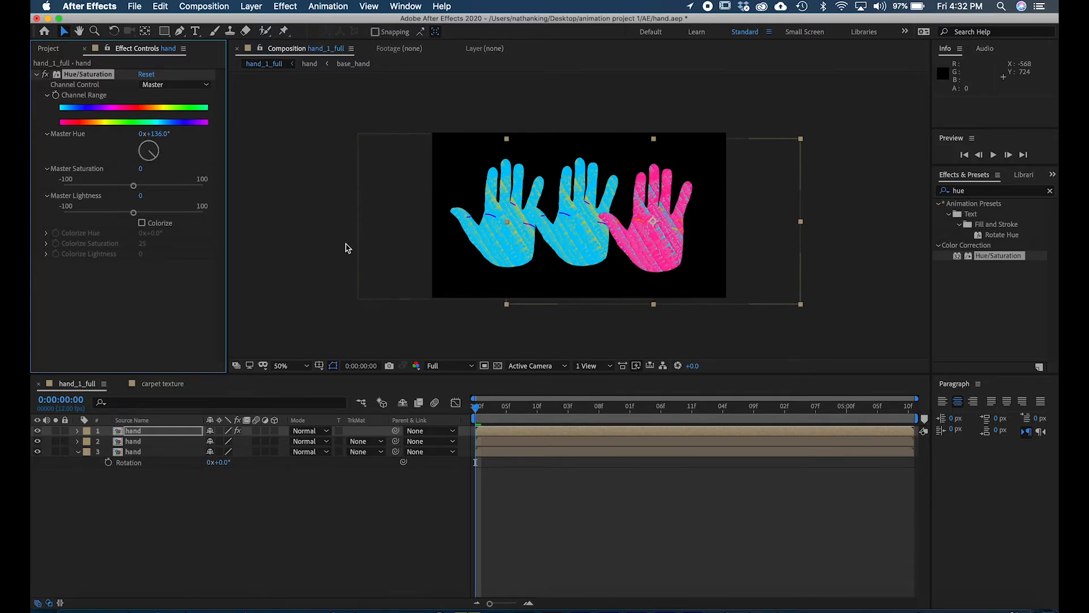
Step: Copy the Hue/Saturation effect to the bottom hand layer, set its Master Hue to about 254°, and preview the animation
{"action": "key", "text": "cmd+c"}
{"action": "left_click", "coordinate": [547, 451]}
{"action": "key", "text": "cmd+v"}
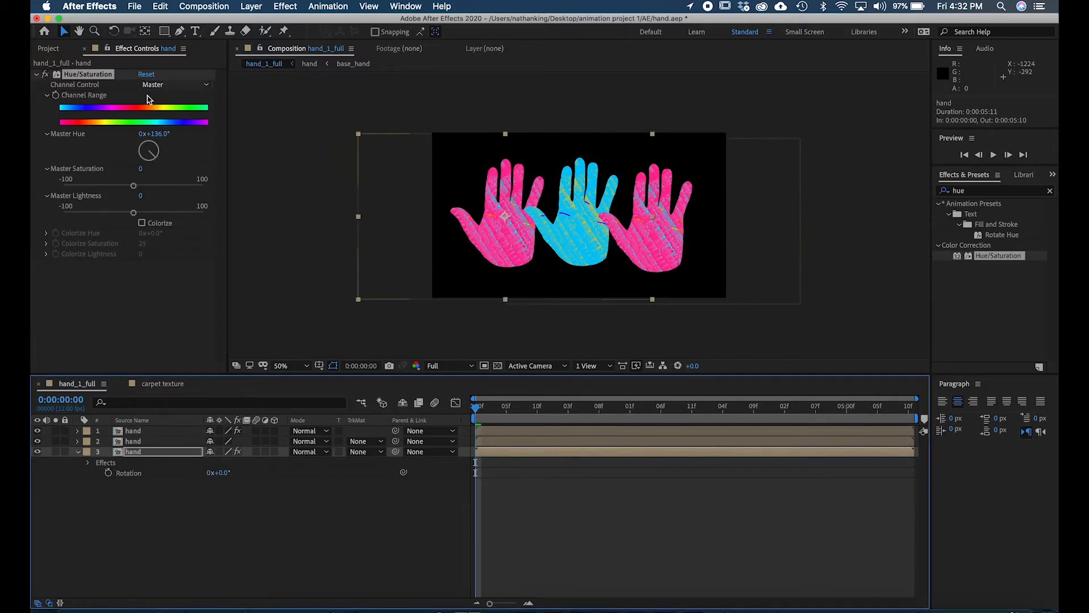
{"action": "left_click_drag", "start_coordinate": [151, 159], "coordinate": [136, 157]}
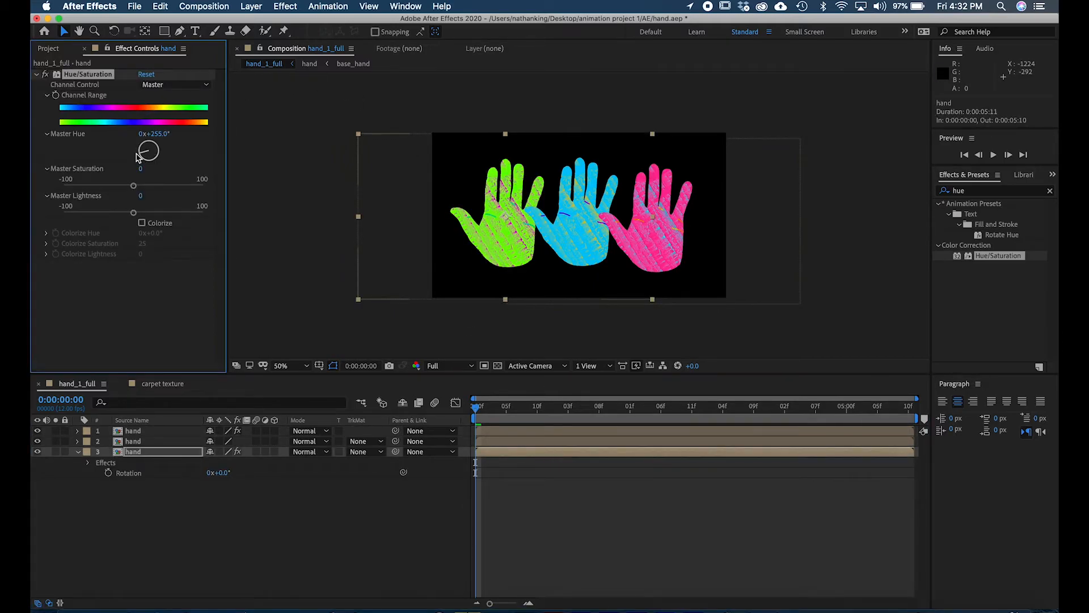
{"action": "key", "text": "space"}
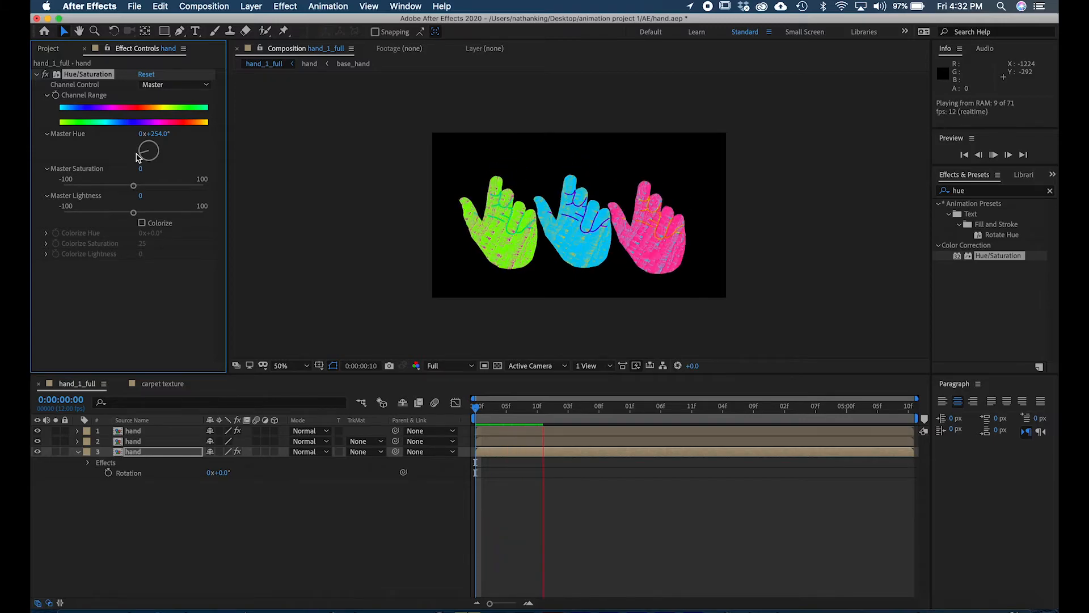
Step: Set the left hand layer's Master Hue to about 80° and preview the recolored hands
{"action": "key", "text": "space"}
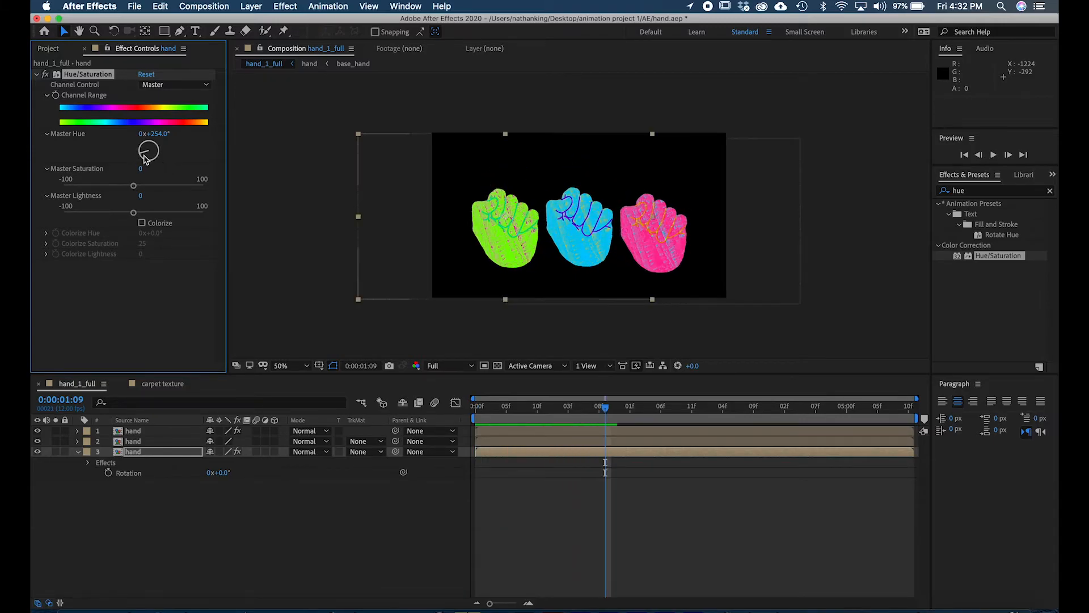
{"action": "left_click", "coordinate": [144, 152]}
{"action": "left_click_drag", "start_coordinate": [146, 153], "coordinate": [191, 153]}
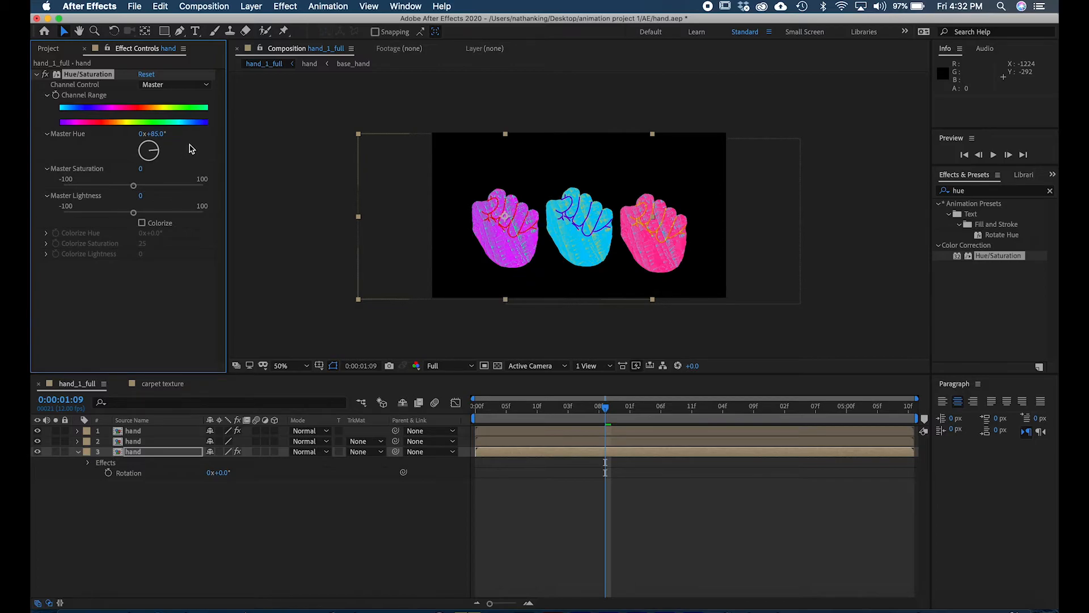
{"action": "key", "text": "space"}
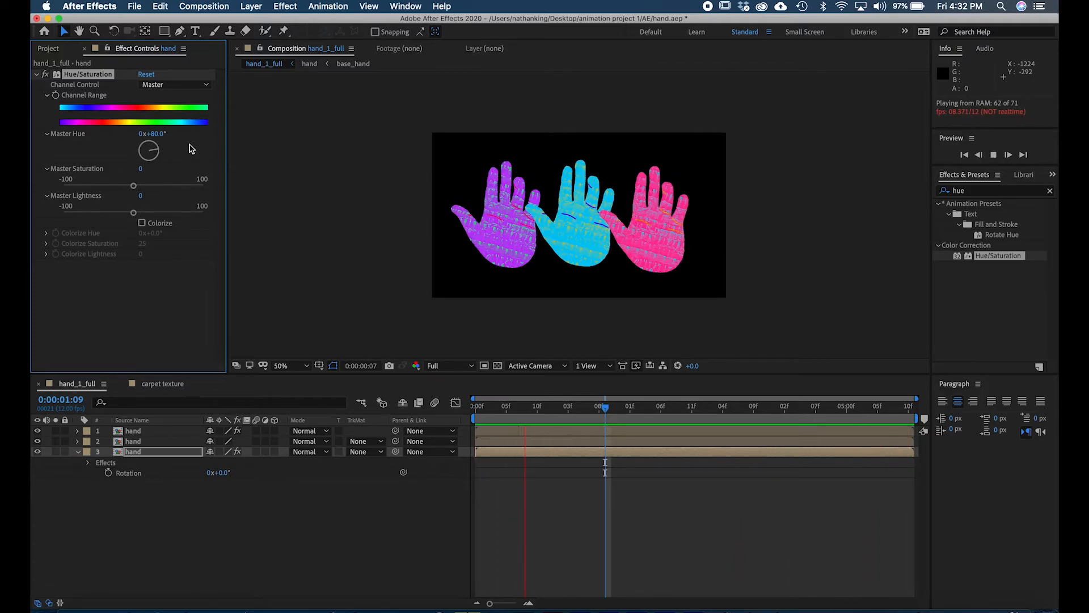
{"action": "key", "text": "space"}
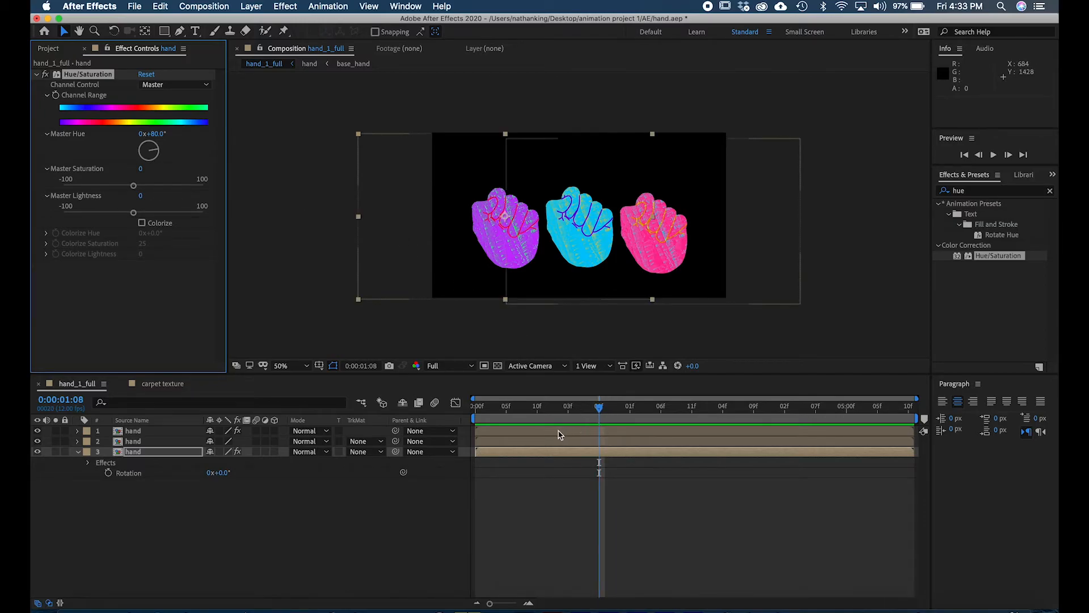
Step: Duplicate the right hand layer and slide the copy earlier to end at 0:00:02:08, where the original begins, and preview the result
{"action": "left_click_drag", "start_coordinate": [556, 435], "coordinate": [346, 443]}
{"action": "key", "text": "cmd+d"}
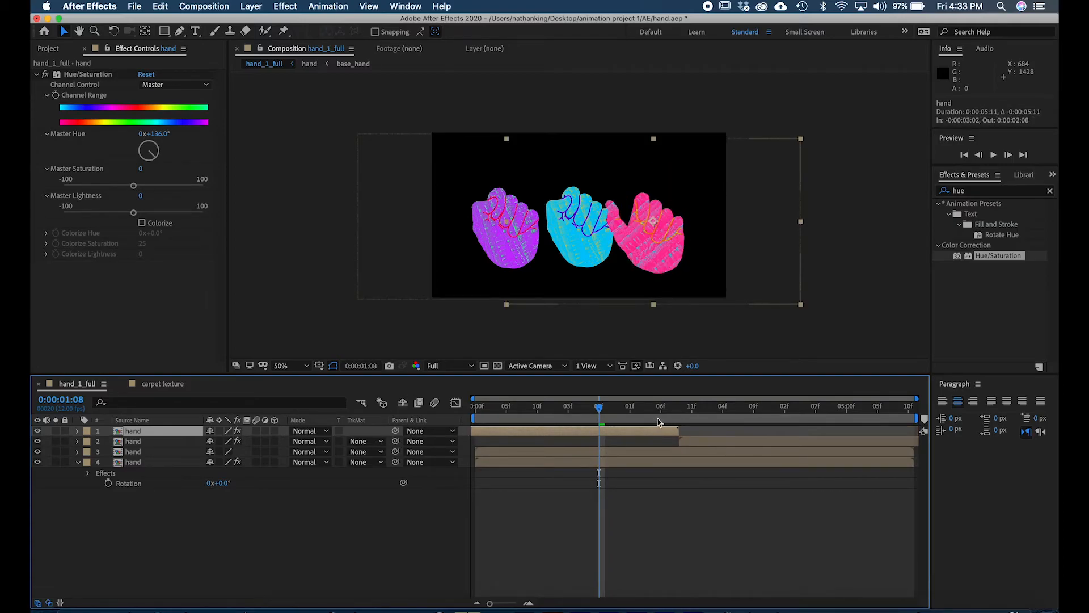
{"action": "key", "text": "space"}
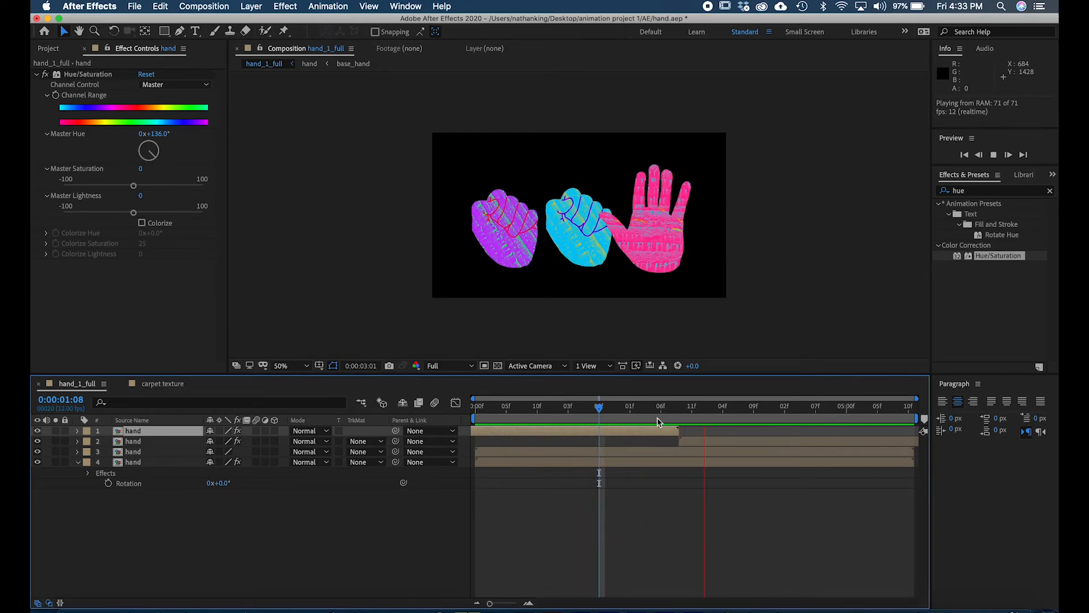
{"action": "key", "text": "space"}
Step: Delay the left hand's layer to start at about 0:00:04:01, and shift both right-hand layers earlier to meet at about 0:00:01:08
{"action": "left_click_drag", "start_coordinate": [671, 462], "coordinate": [962, 476]}
{"action": "left_click", "coordinate": [746, 440]}
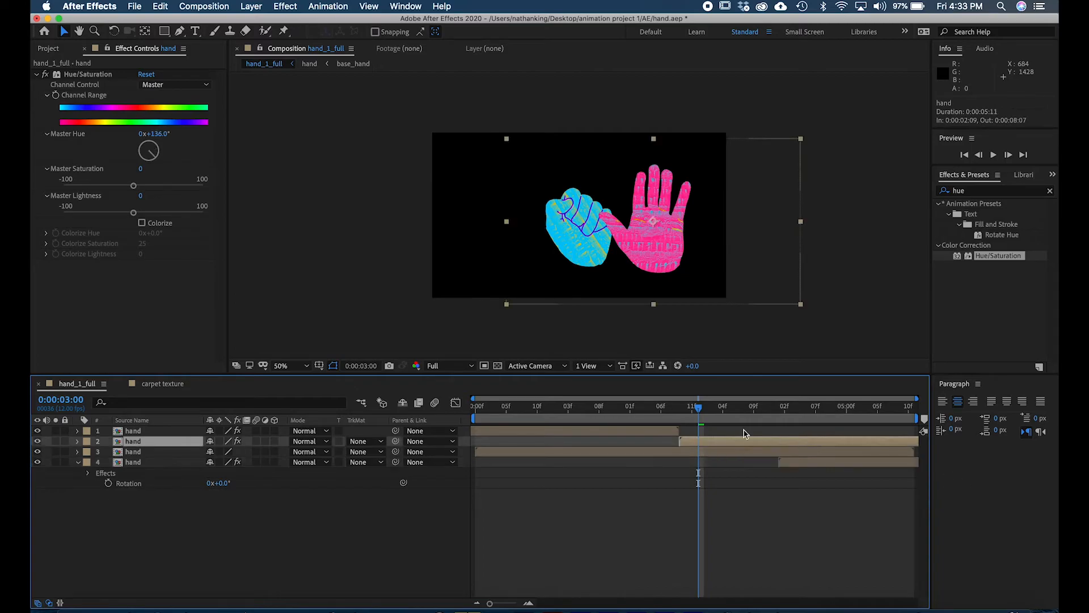
{"action": "left_click", "coordinate": [662, 433], "text": "shift"}
{"action": "left_click_drag", "start_coordinate": [662, 432], "coordinate": [583, 434]}
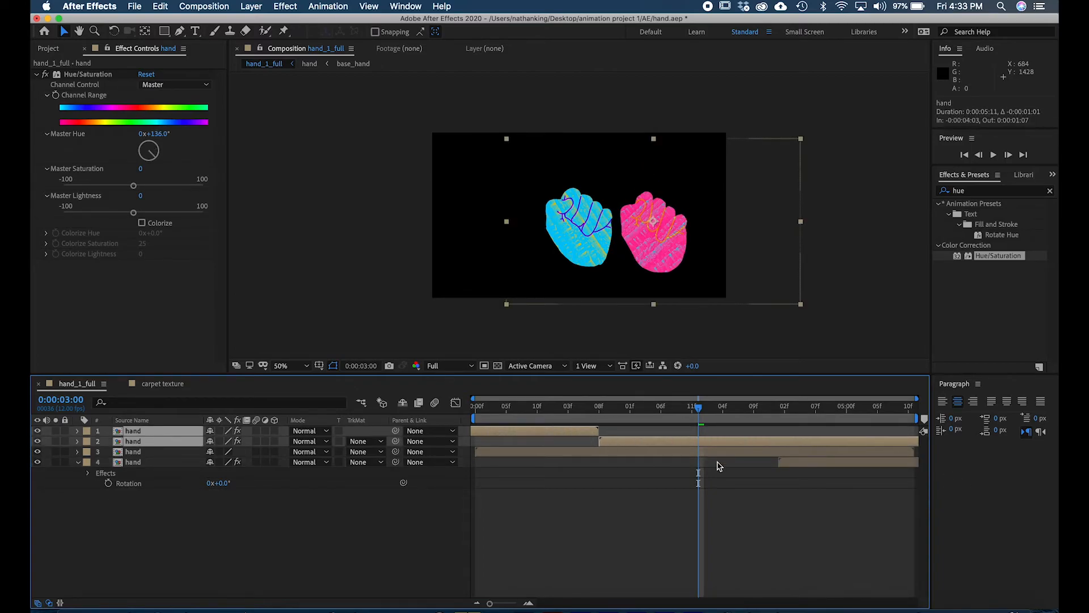
Step: Duplicate the left hand's layer, slide the copy earlier to end at 0:00:04:00, and preview the offset hands
{"action": "left_click", "coordinate": [791, 465]}
{"action": "key", "text": "ctrl+d"}
{"action": "left_click_drag", "start_coordinate": [810, 465], "coordinate": [371, 474]}
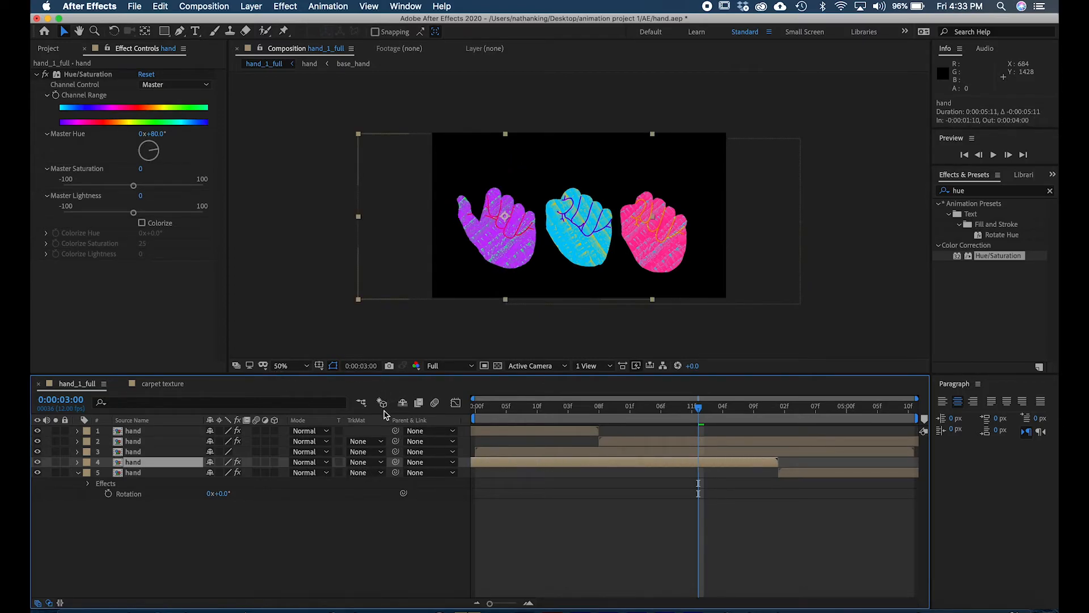
{"action": "key", "text": "space"}
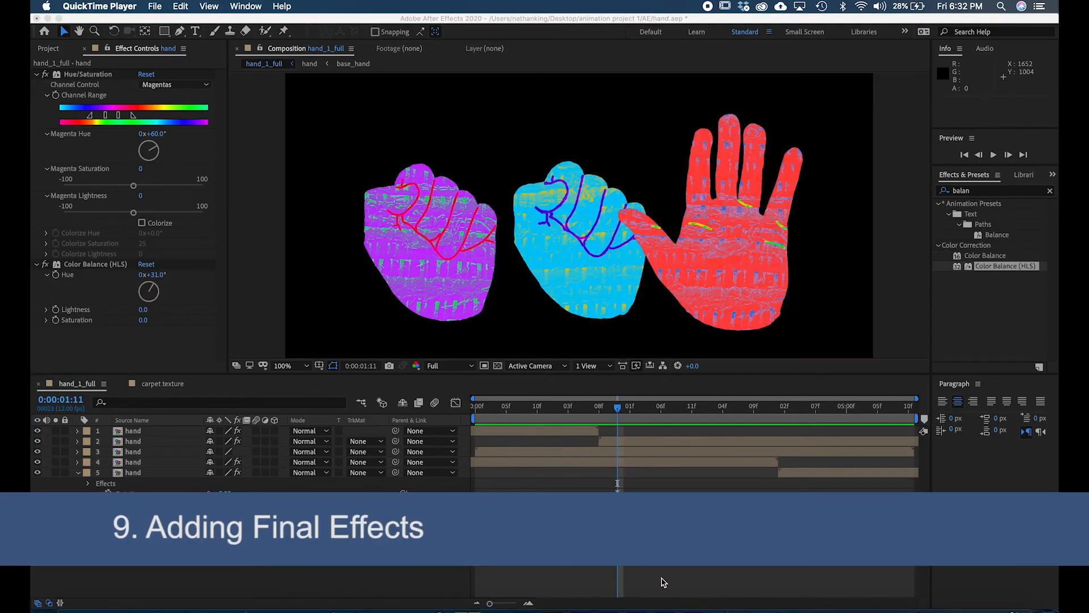
Step: Search the effects for "rough" and apply Roughen Edges to the middle hand layer
{"action": "left_click", "coordinate": [1050, 194]}
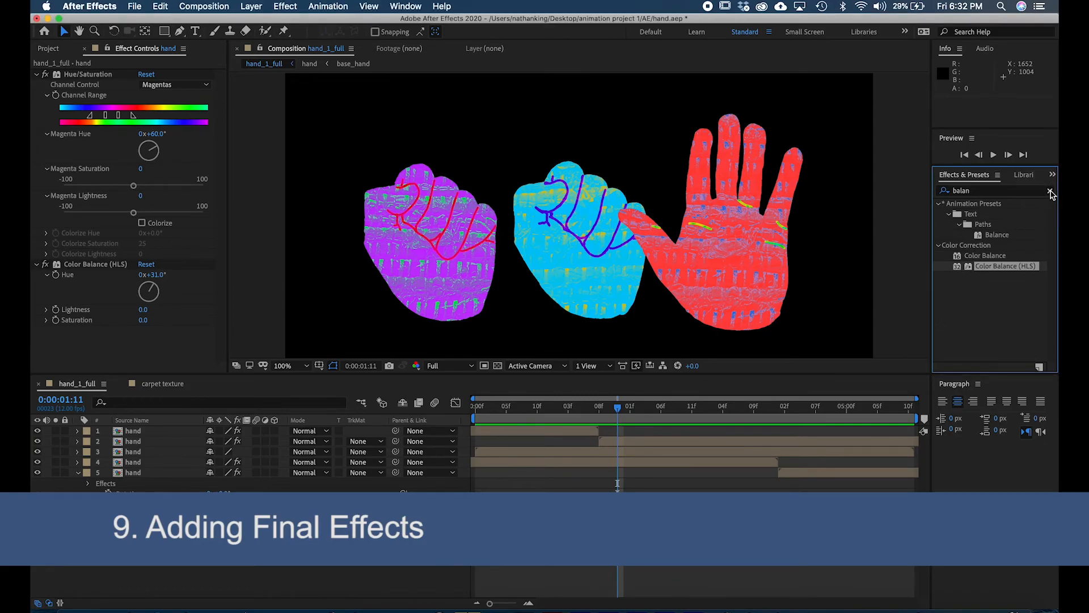
{"action": "left_click", "coordinate": [1050, 193]}
{"action": "left_click", "coordinate": [975, 193]}
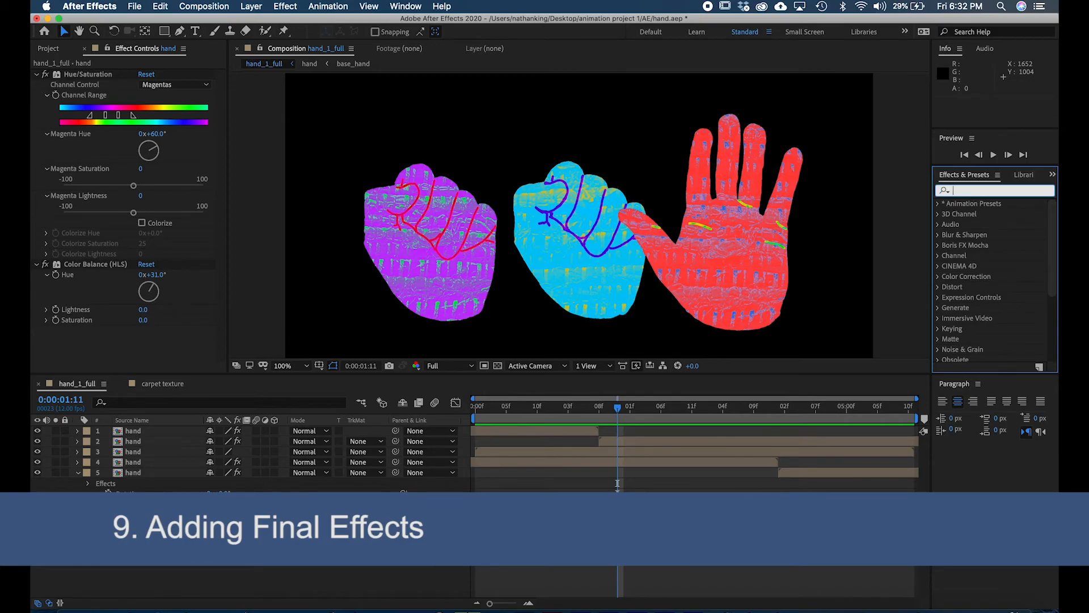
{"action": "type", "text": "rough"}
{"action": "left_click_drag", "start_coordinate": [1012, 213], "coordinate": [657, 452]}
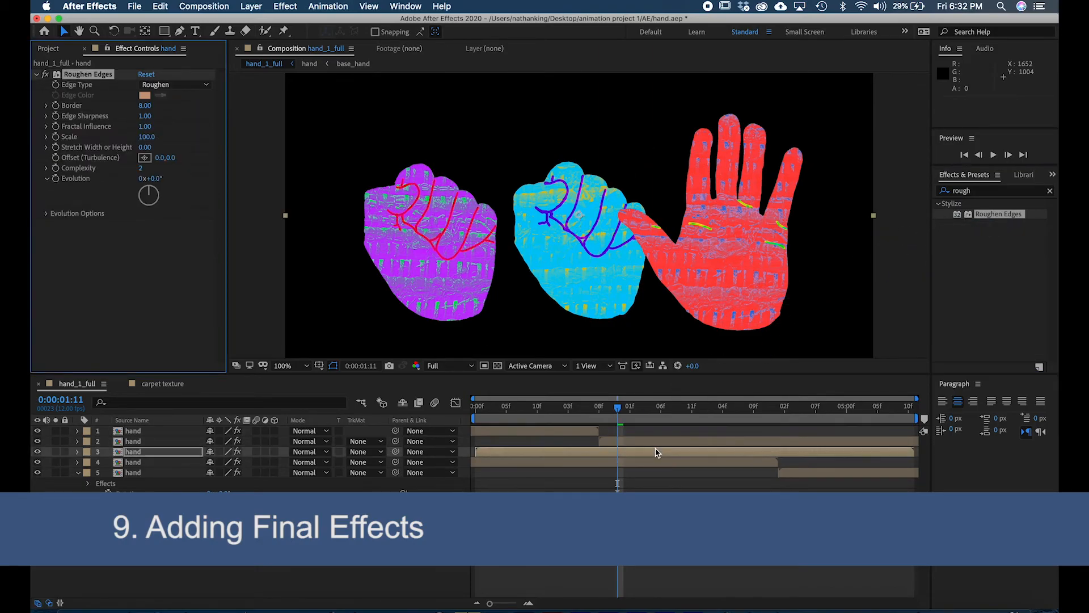
Step: Set Roughen Edges to Edge Sharpness 1.57 and Border 9 after trying a Border of about 43
{"action": "key", "text": "period"}
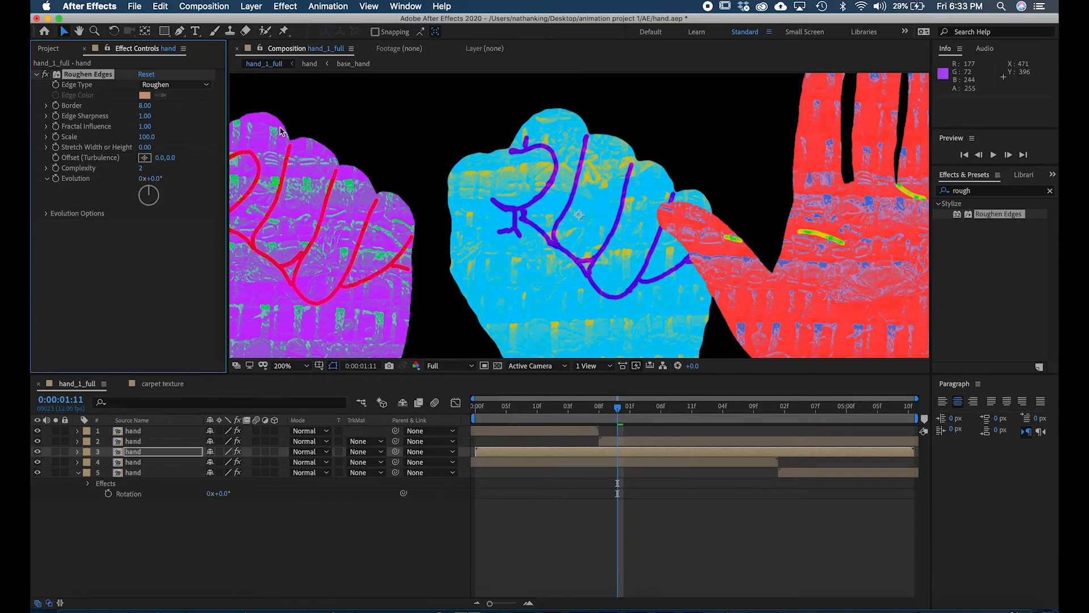
{"action": "left_click_drag", "start_coordinate": [122, 107], "coordinate": [394, 127]}
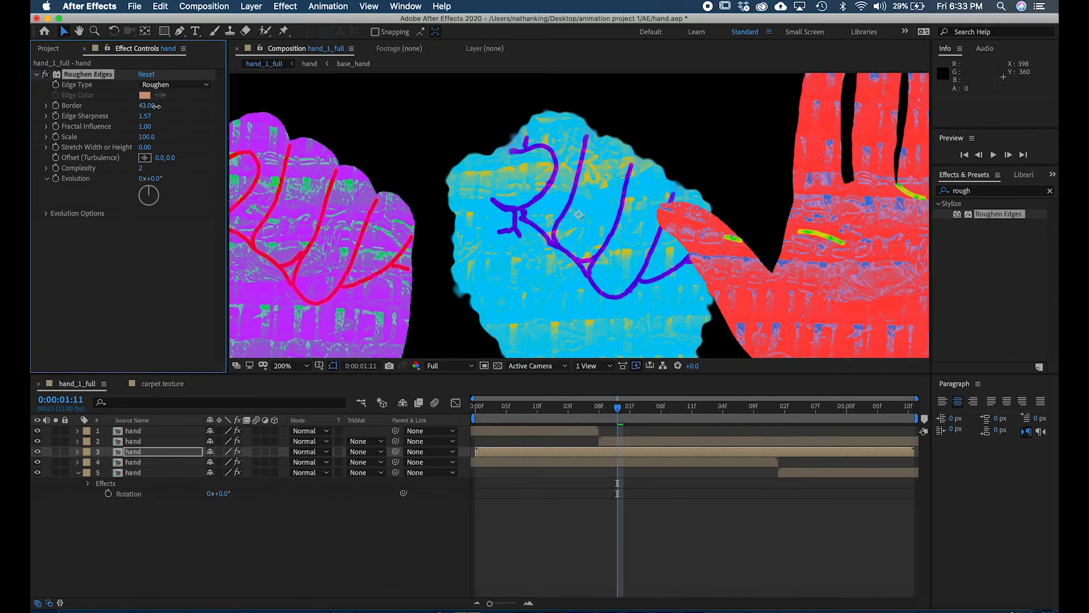
{"action": "left_click_drag", "start_coordinate": [146, 105], "coordinate": [39, 115]}
{"action": "left_click_drag", "start_coordinate": [145, 106], "coordinate": [107, 106]}
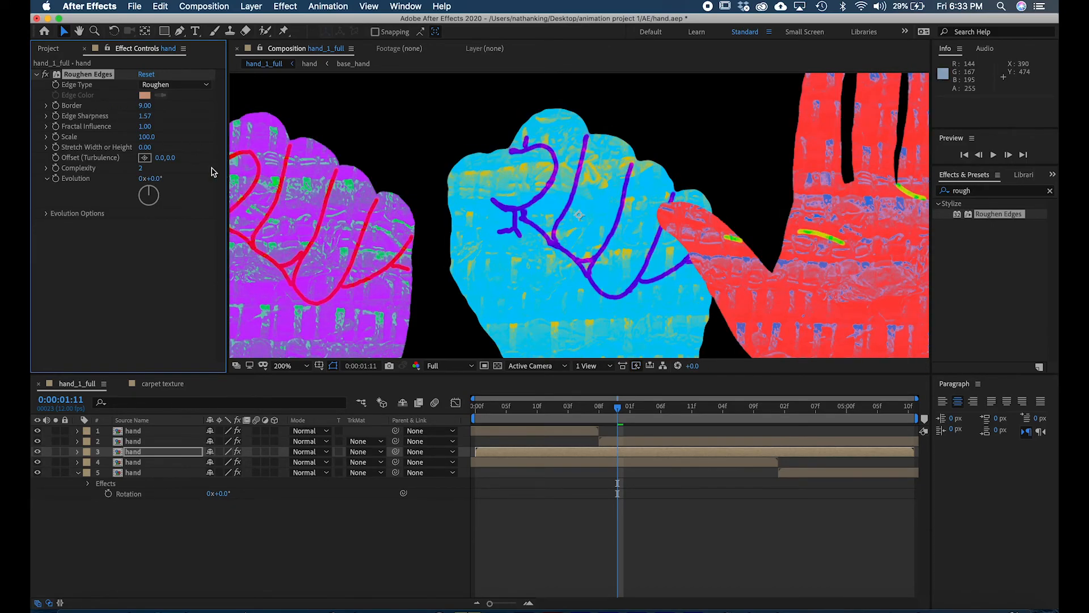
Step: Compare Roughen Edges Scale values of 10 and 142 on the middle hand, and set the Scale to 10
{"action": "left_click_drag", "start_coordinate": [146, 137], "coordinate": [126, 146]}
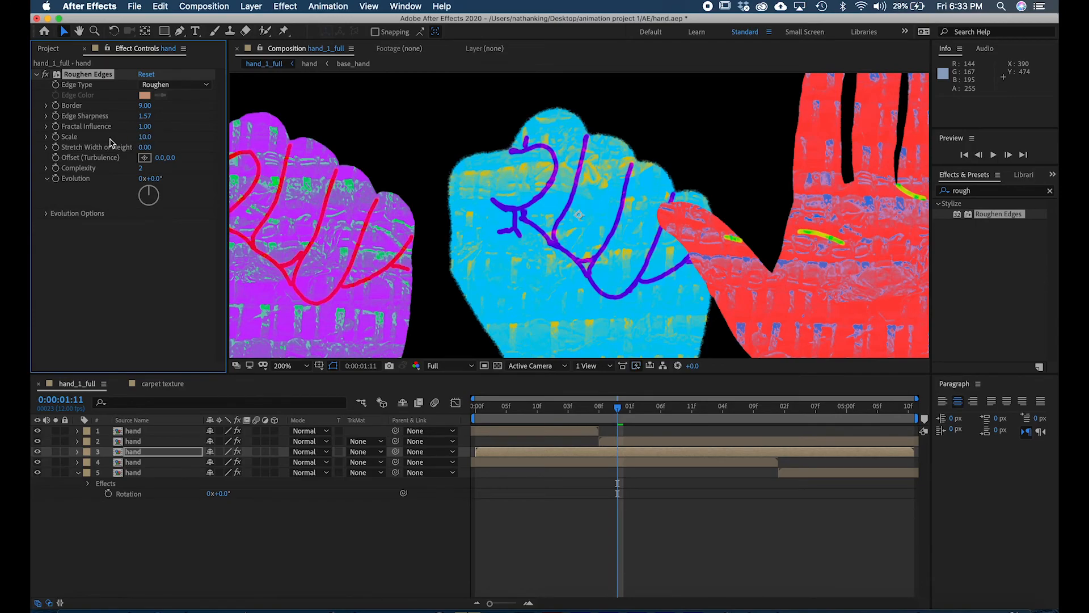
{"action": "key", "text": "period"}
{"action": "key", "text": "comma"}
{"action": "left_click_drag", "start_coordinate": [145, 137], "coordinate": [222, 136]}
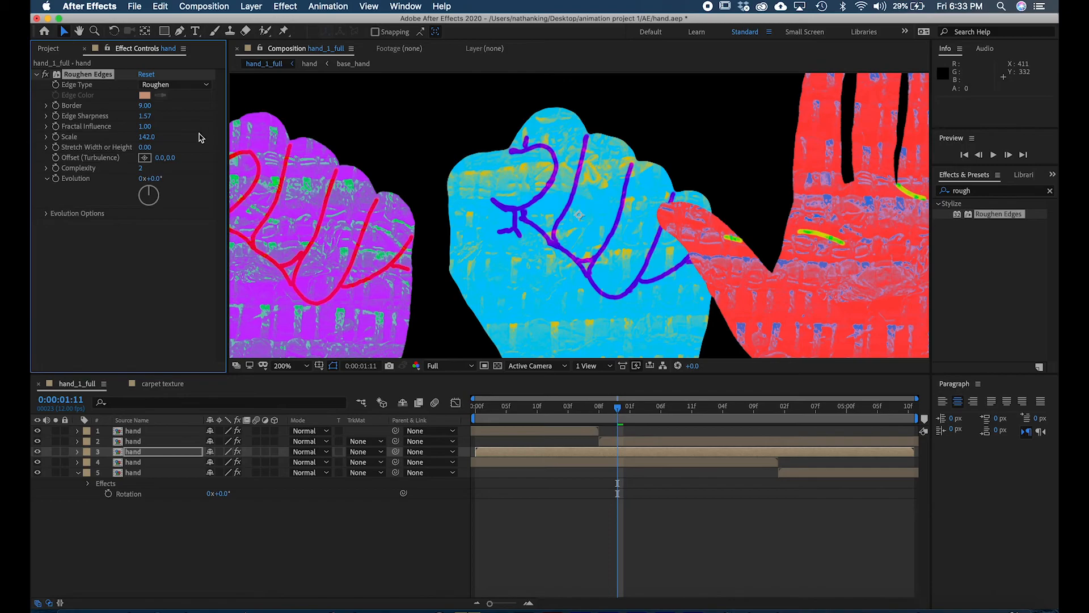
{"action": "left_click_drag", "start_coordinate": [151, 138], "coordinate": [74, 138]}
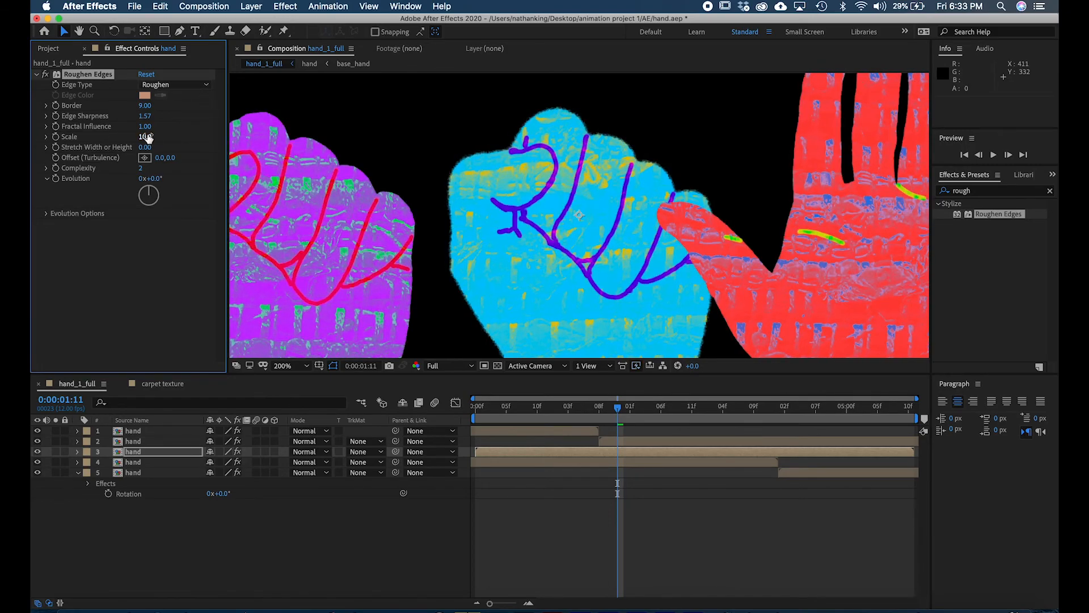
Step: Set the middle hand's Roughen Edges Border to 5.70 and Edge Sharpness to 1.00, comparing the hand with the effect off and on
{"action": "left_click_drag", "start_coordinate": [141, 106], "coordinate": [139, 106]}
{"action": "left_click_drag", "start_coordinate": [145, 106], "coordinate": [131, 110]}
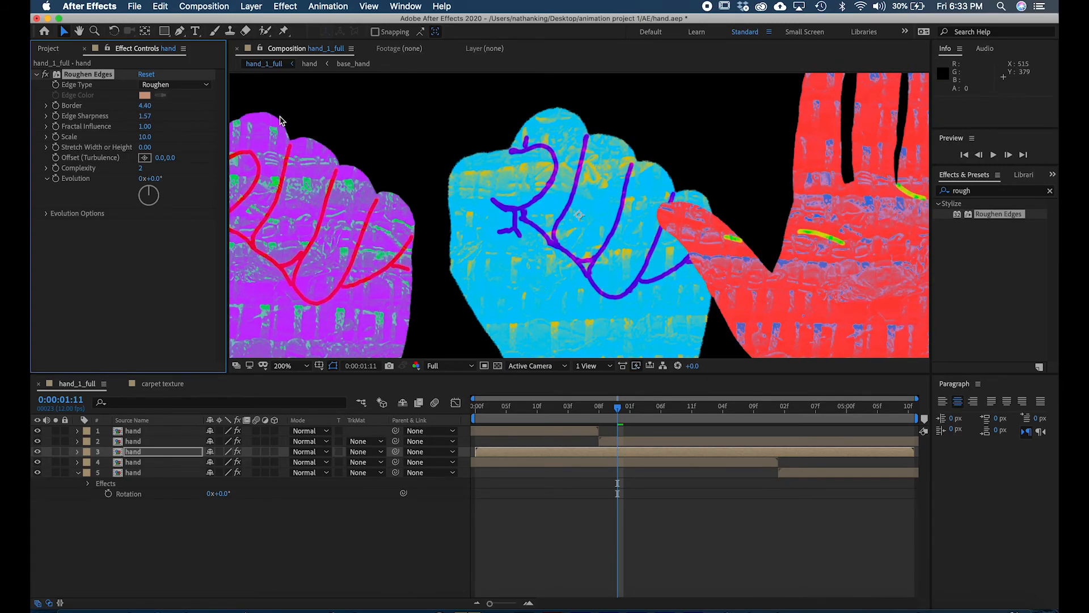
{"action": "left_click_drag", "start_coordinate": [145, 115], "coordinate": [112, 118]}
{"action": "left_click", "coordinate": [45, 75]}
{"action": "left_click", "coordinate": [44, 75]}
{"action": "left_click_drag", "start_coordinate": [146, 106], "coordinate": [156, 108]}
Step: Move the Roughen Edges effect from the middle hand layer onto the base_hand and shadow_hand layers inside the hand precomp
{"action": "key", "text": "Delete"}
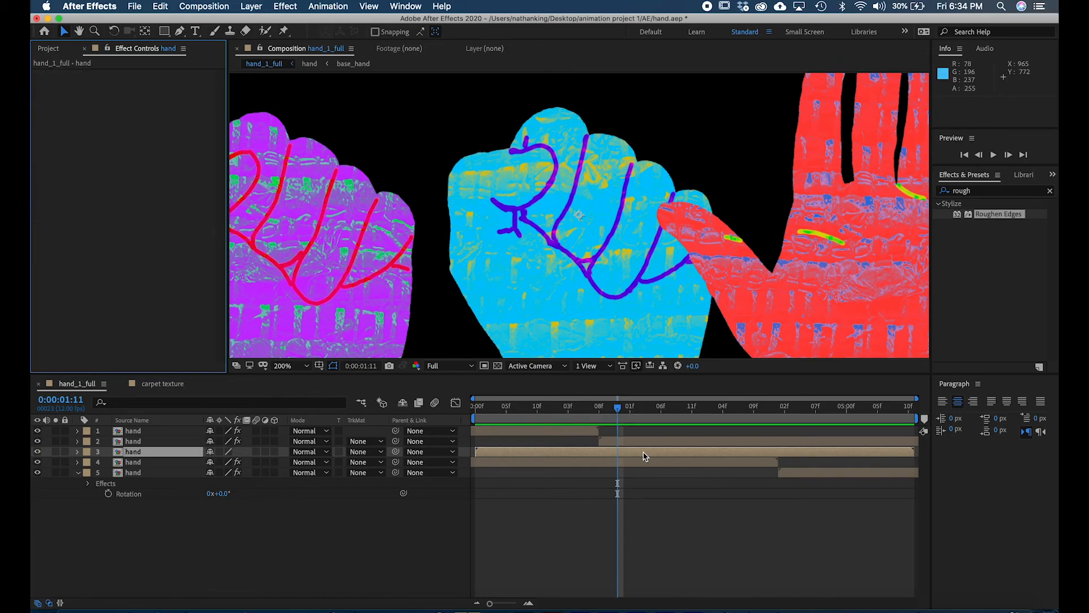
{"action": "double_click", "coordinate": [645, 455]}
{"action": "left_click", "coordinate": [607, 456]}
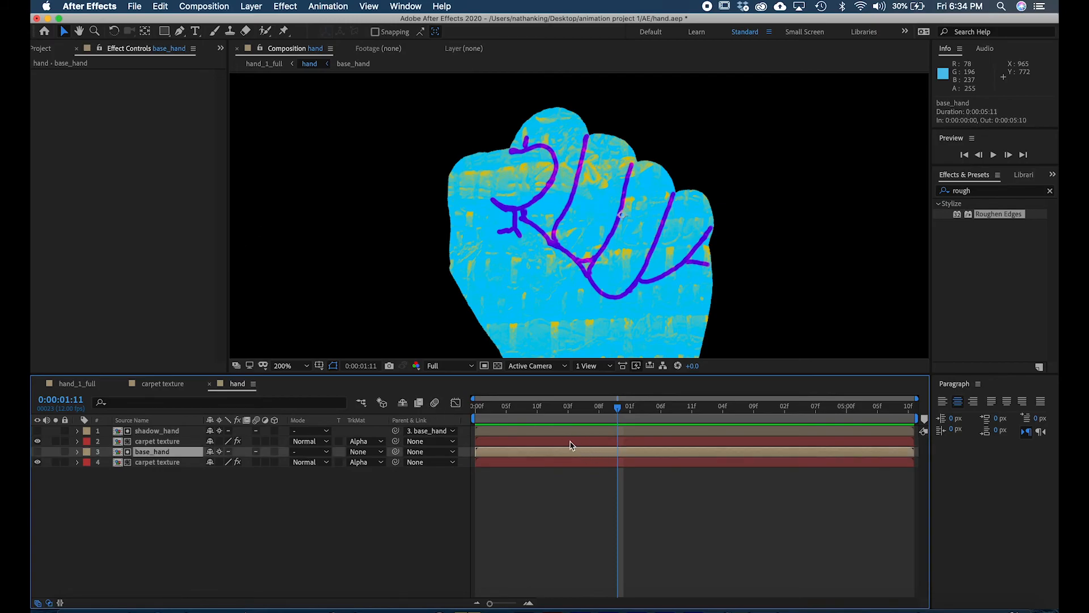
{"action": "key", "text": "Return"}
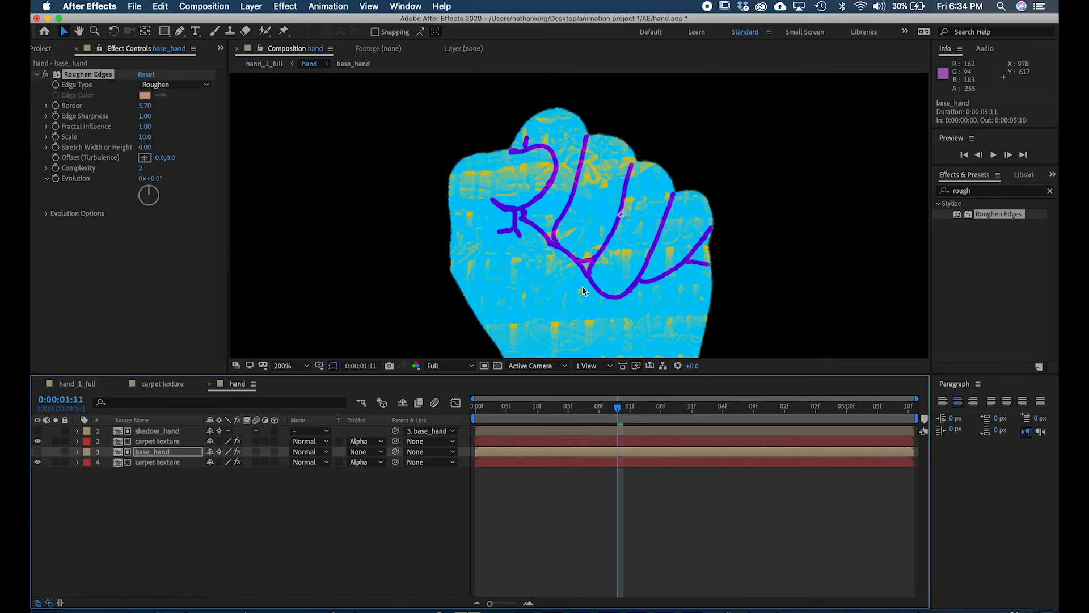
{"action": "left_click", "coordinate": [578, 434]}
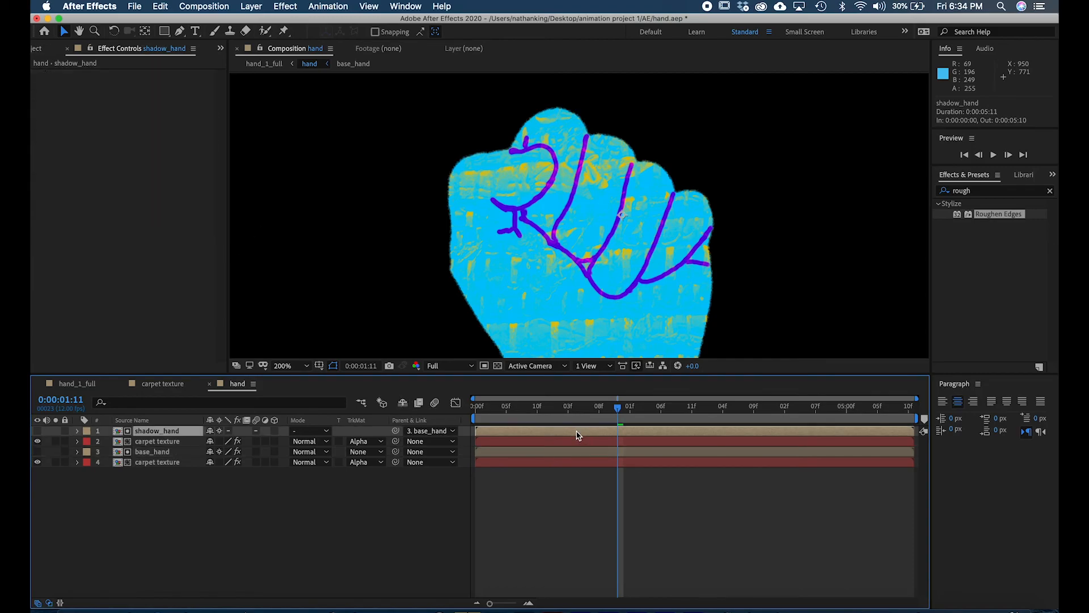
{"action": "key", "text": "Return"}
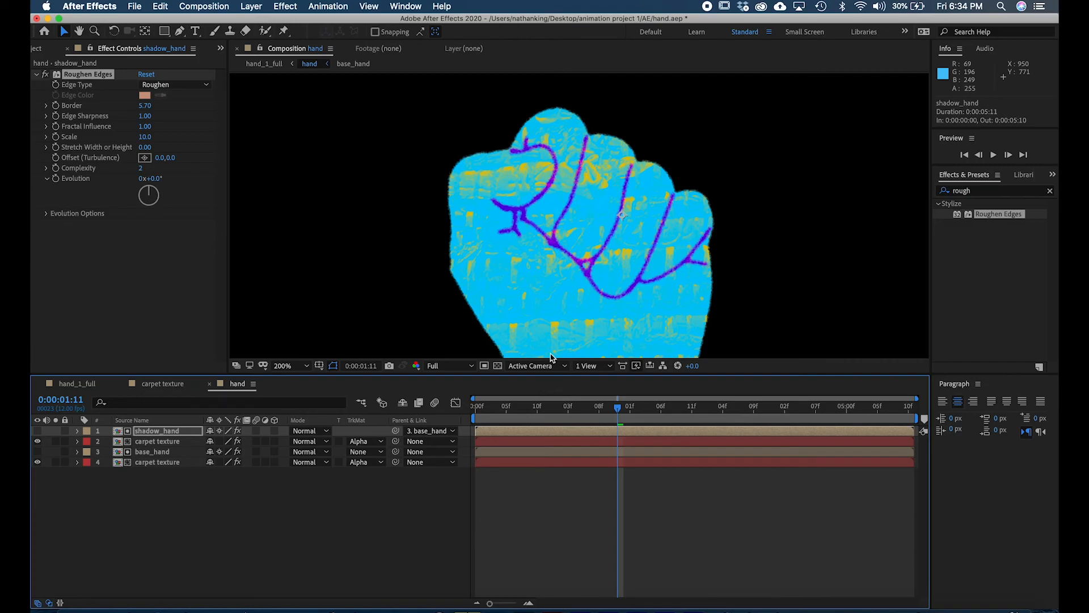
Step: Set shadow_hand's Roughen Edges Border to 4.20
{"action": "key", "text": "period"}
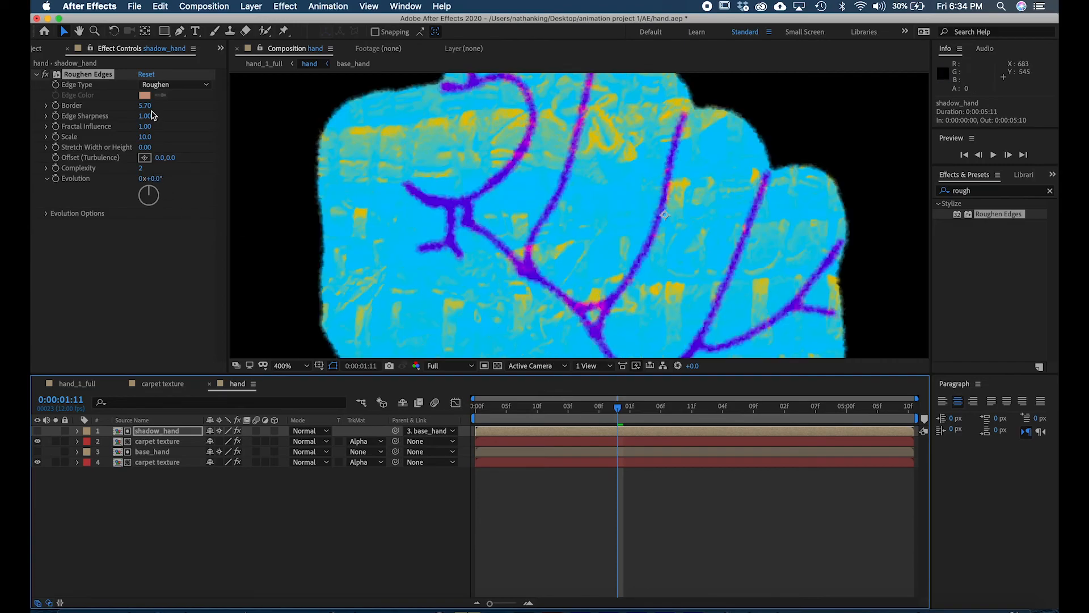
{"action": "left_click_drag", "start_coordinate": [145, 105], "coordinate": [135, 105]}
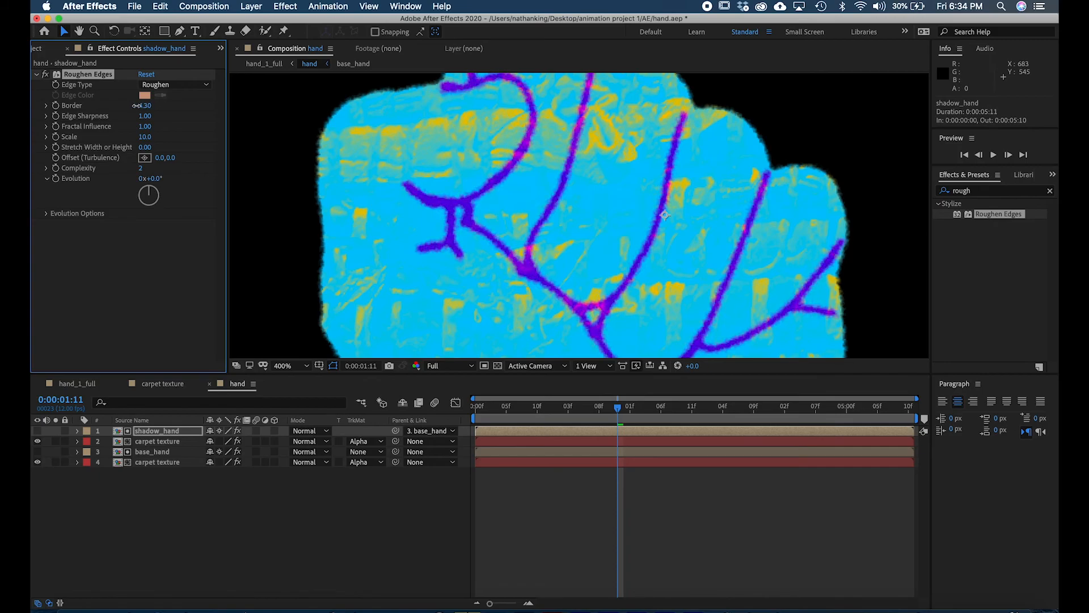
{"action": "key", "text": "comma"}
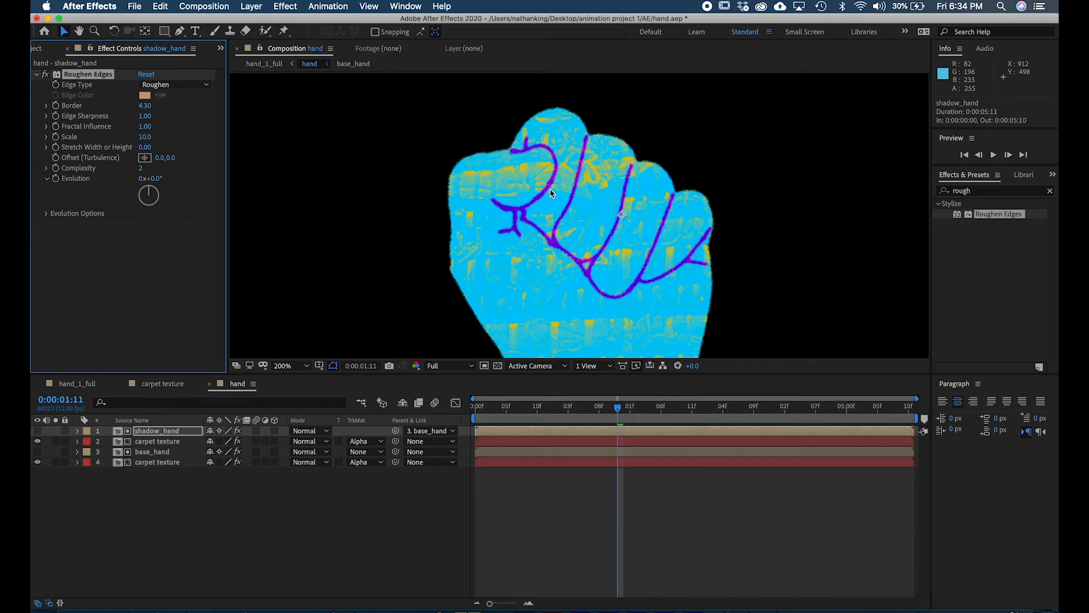
{"action": "left_click_drag", "start_coordinate": [145, 106], "coordinate": [145, 109]}
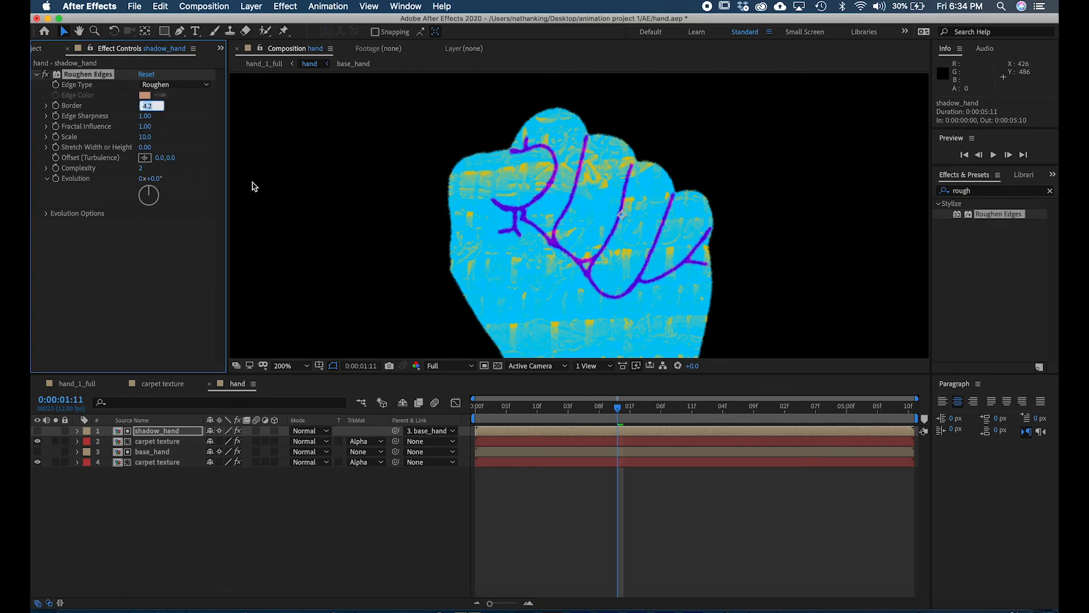
{"action": "left_click", "coordinate": [523, 512]}
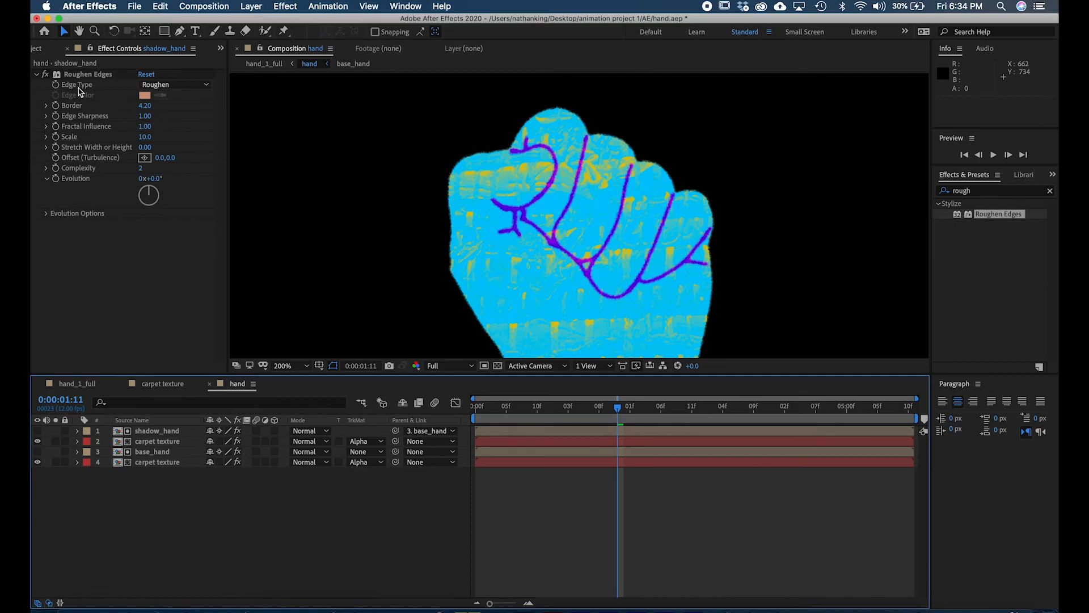
Step: Compare shadow_hand with Roughen Edges off and on, set its Border to 3.70, and lower the Scale after trying 45
{"action": "left_click", "coordinate": [45, 76]}
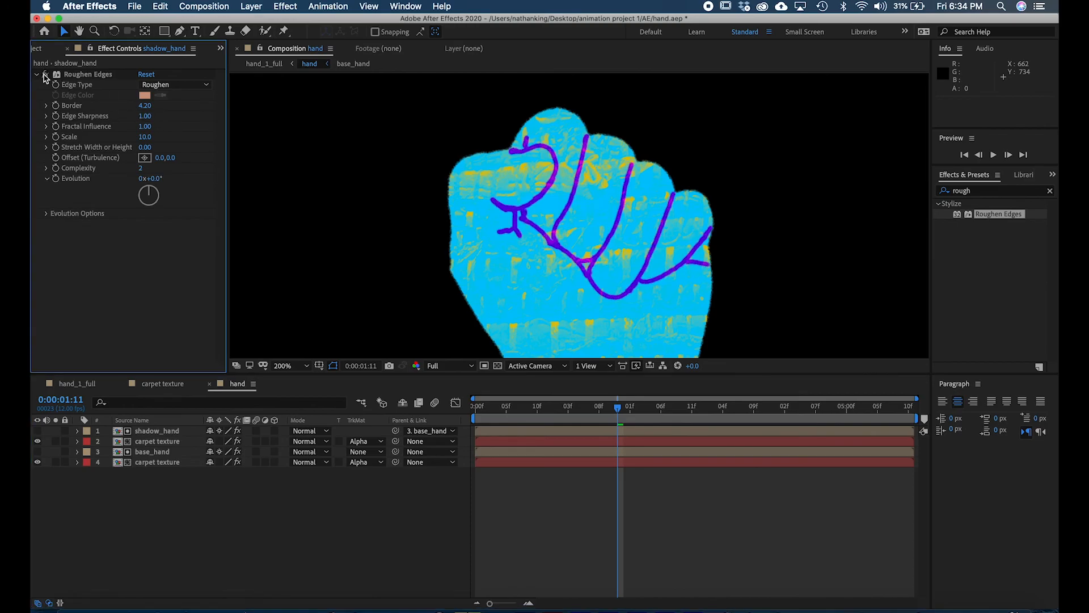
{"action": "left_click", "coordinate": [44, 75]}
{"action": "left_click", "coordinate": [44, 75]}
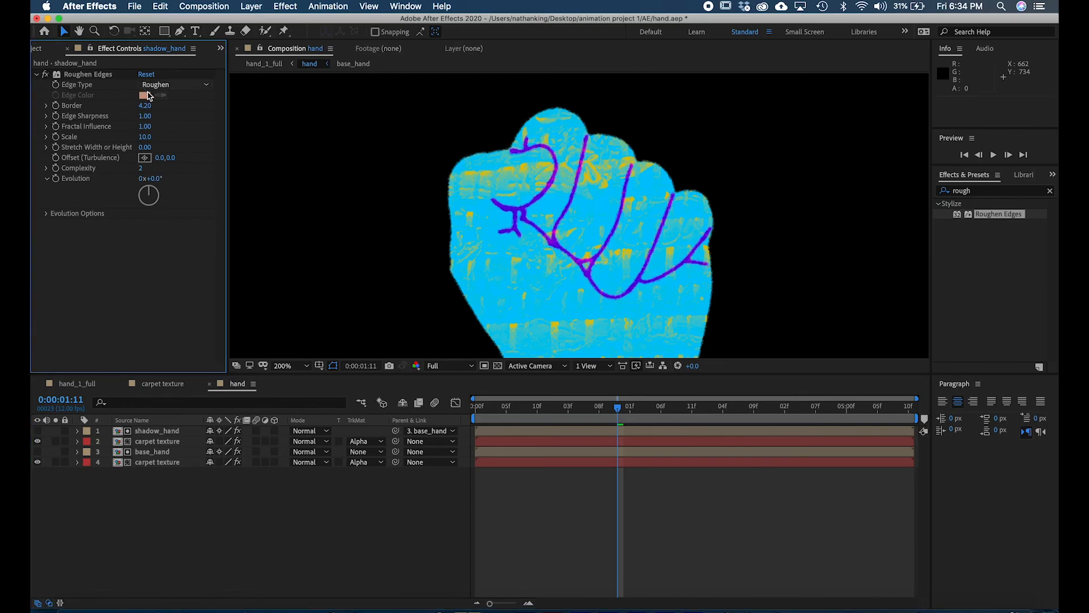
{"action": "mouse_move", "coordinate": [149, 103]}
{"action": "left_mouse_down"}
{"action": "mouse_move", "coordinate": [171, 104]}
{"action": "mouse_move", "coordinate": [124, 107]}
{"action": "mouse_move", "coordinate": [152, 105]}
{"action": "mouse_move", "coordinate": [138, 108]}
{"action": "mouse_move", "coordinate": [168, 137]}
{"action": "left_mouse_up"}
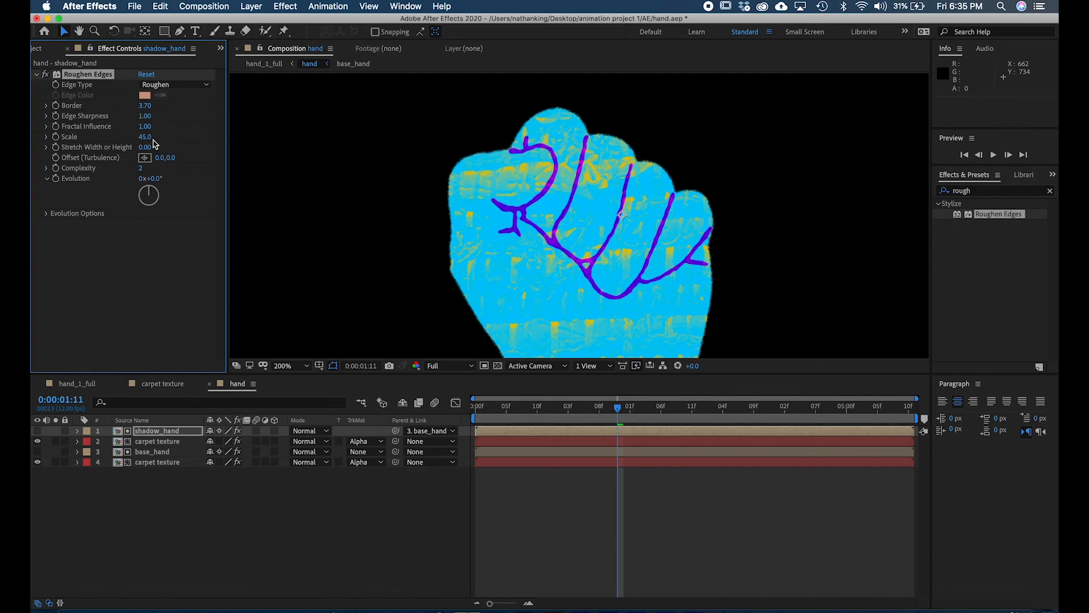
{"action": "mouse_move", "coordinate": [145, 138]}
{"action": "left_mouse_down"}
{"action": "mouse_move", "coordinate": [160, 142]}
{"action": "mouse_move", "coordinate": [116, 140]}
{"action": "left_mouse_up"}
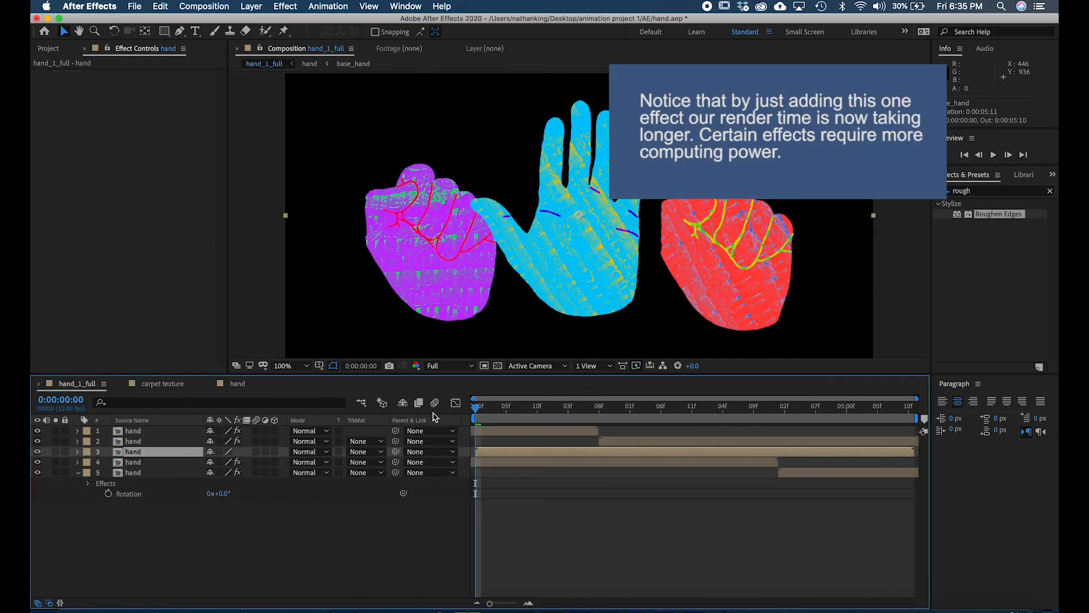
Step: Preview the hand_1_full composition and inspect the roughened edges of the middle and right hands up close
{"action": "key", "text": "space"}
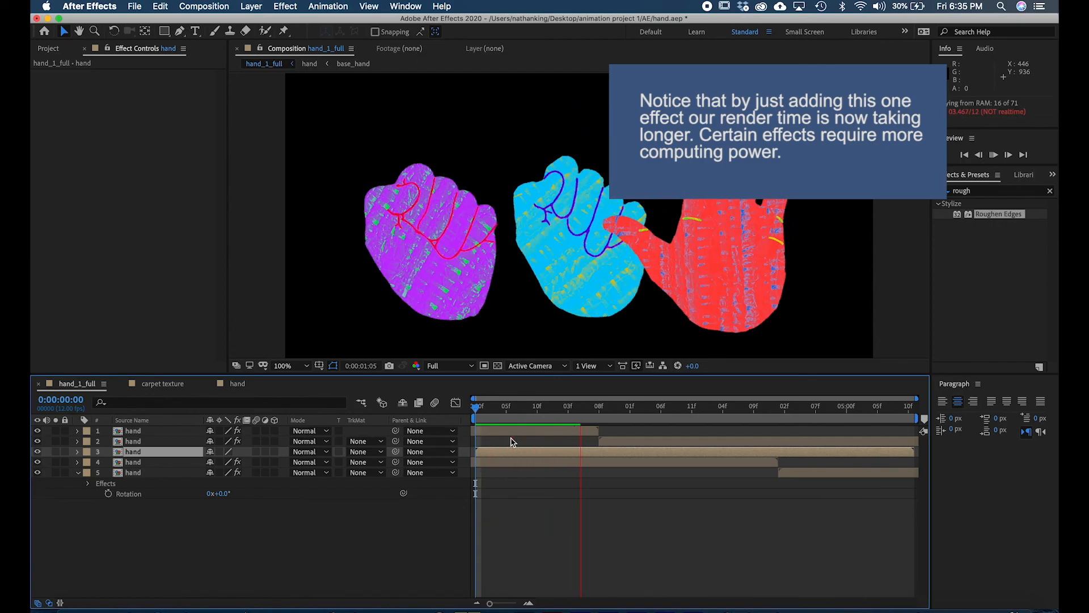
{"action": "key", "text": "space"}
{"action": "key", "text": "period"}
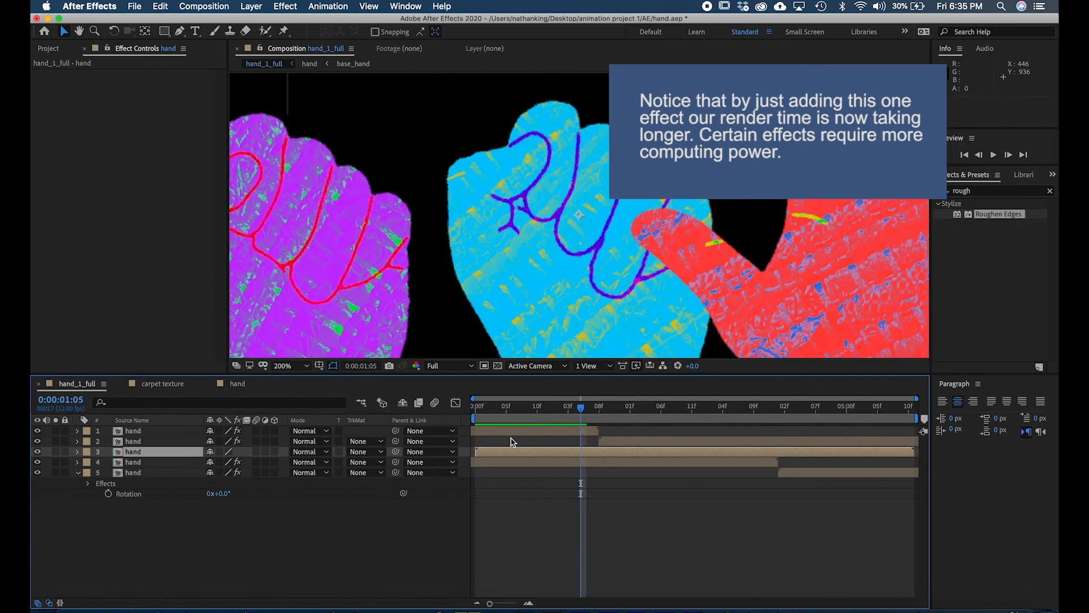
{"action": "key", "text": "h"}
{"action": "left_click_drag", "start_coordinate": [841, 194], "coordinate": [666, 207]}
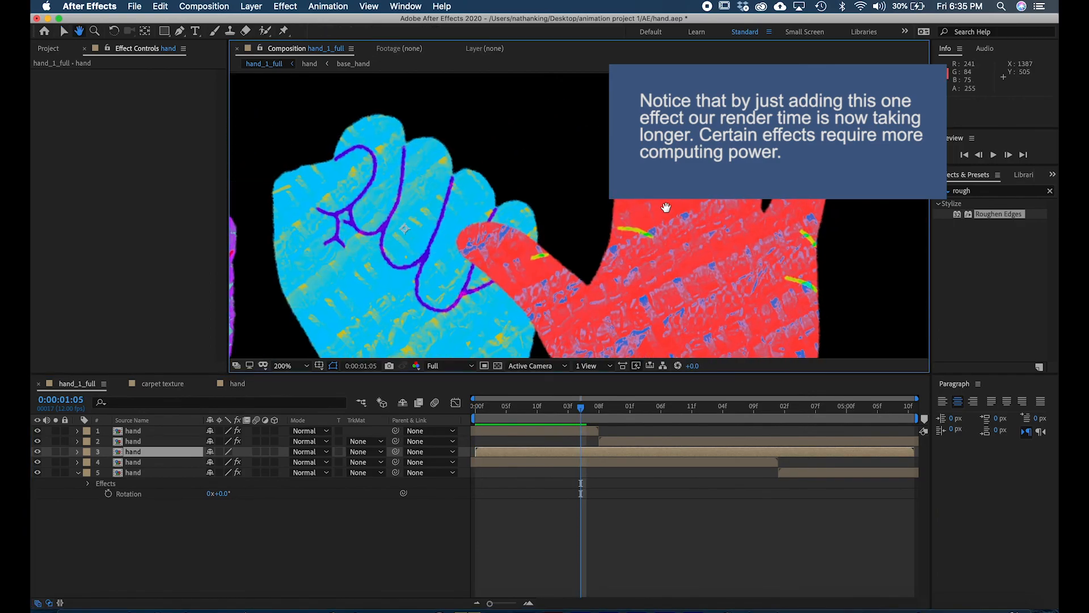
{"action": "key", "text": "period"}
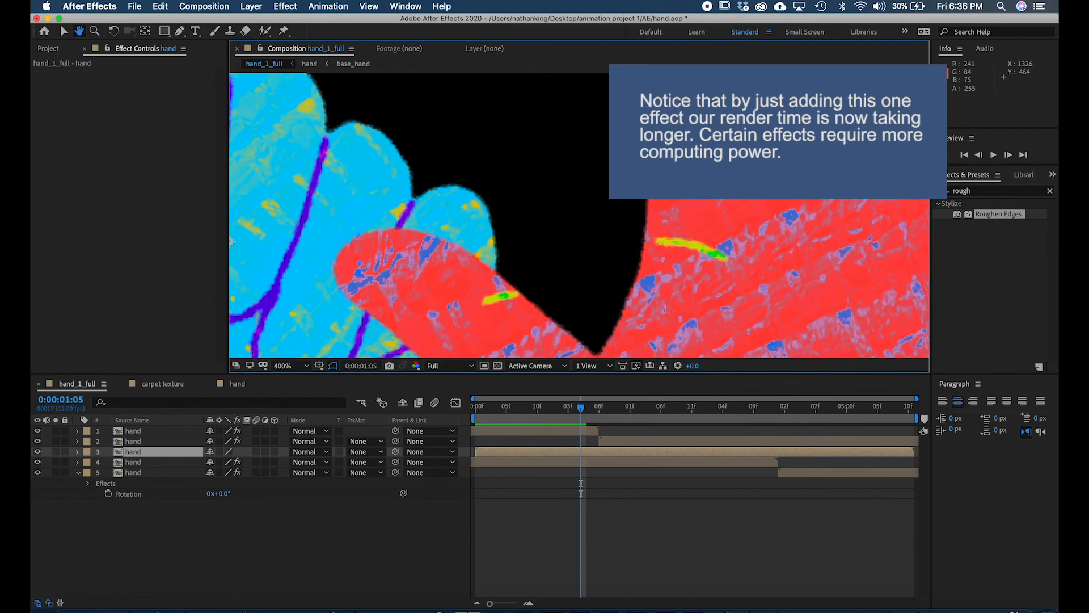
{"action": "scroll", "coordinate": [653, 282], "scroll_direction": "down", "scroll_amount": 4}
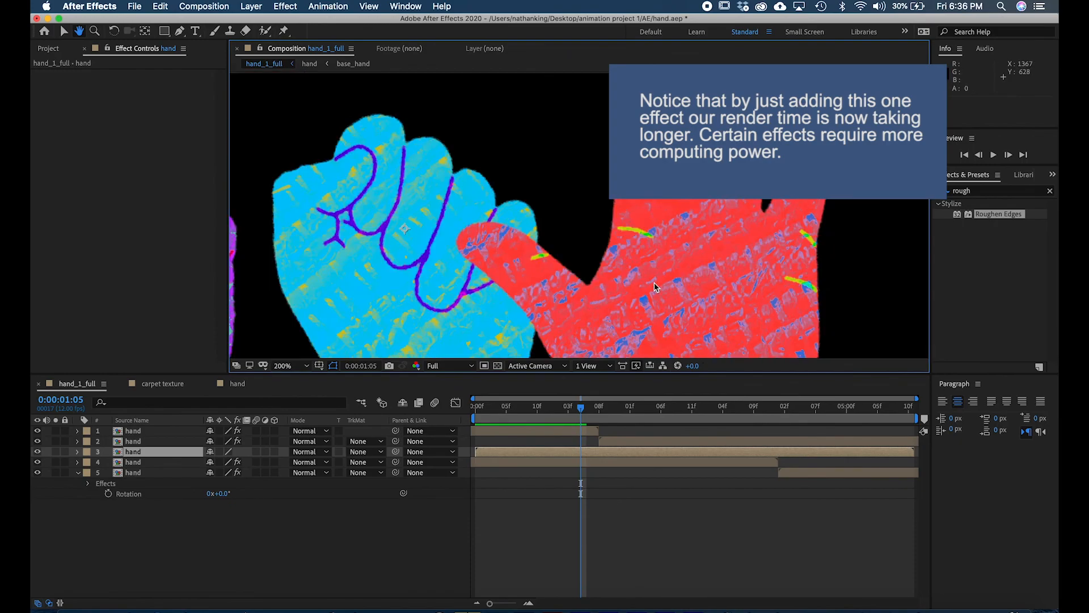
{"action": "key", "text": "v"}
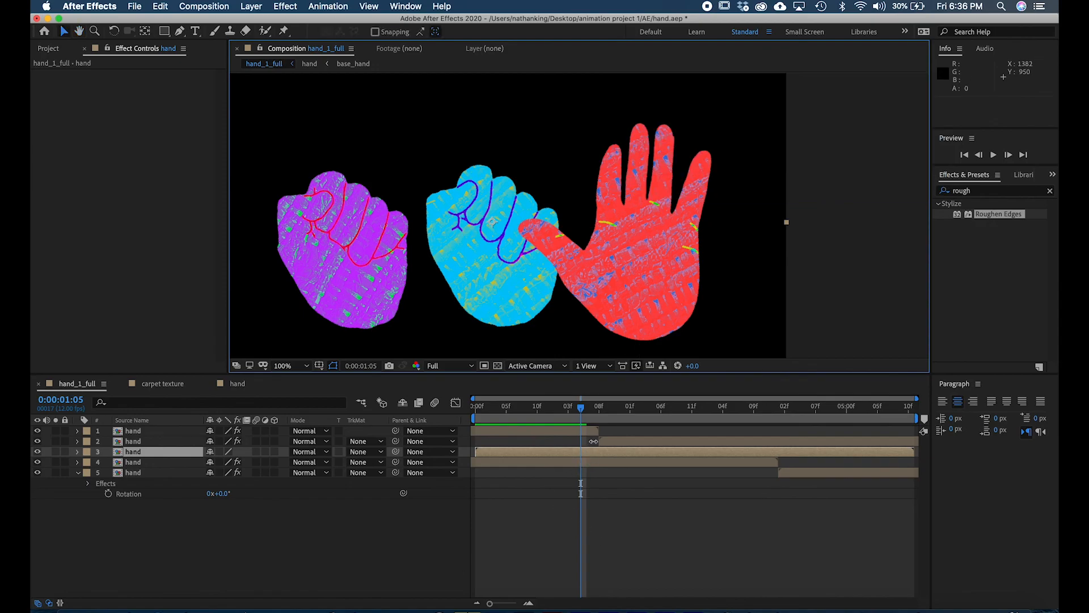